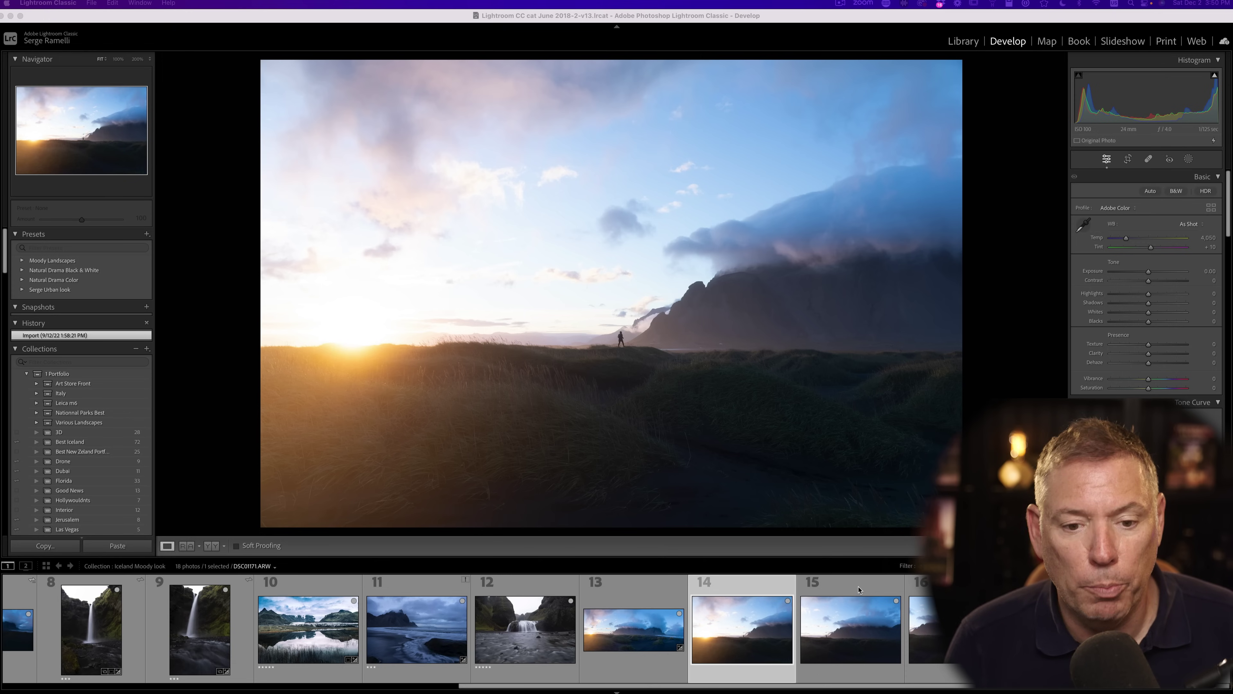
Step: Select mountain photos 14–18 and show them full screen in Survey view with panels hidden
{"action": "left_click", "coordinate": [735, 591]}
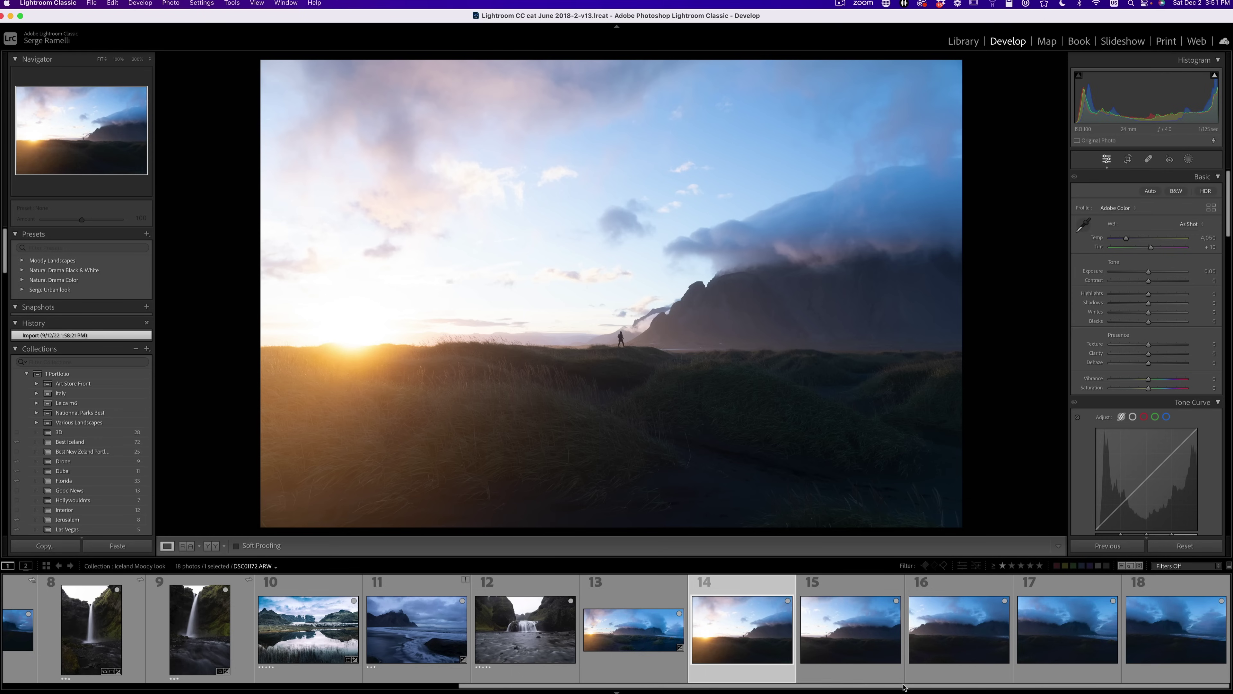
{"action": "left_click", "coordinate": [1176, 621]}
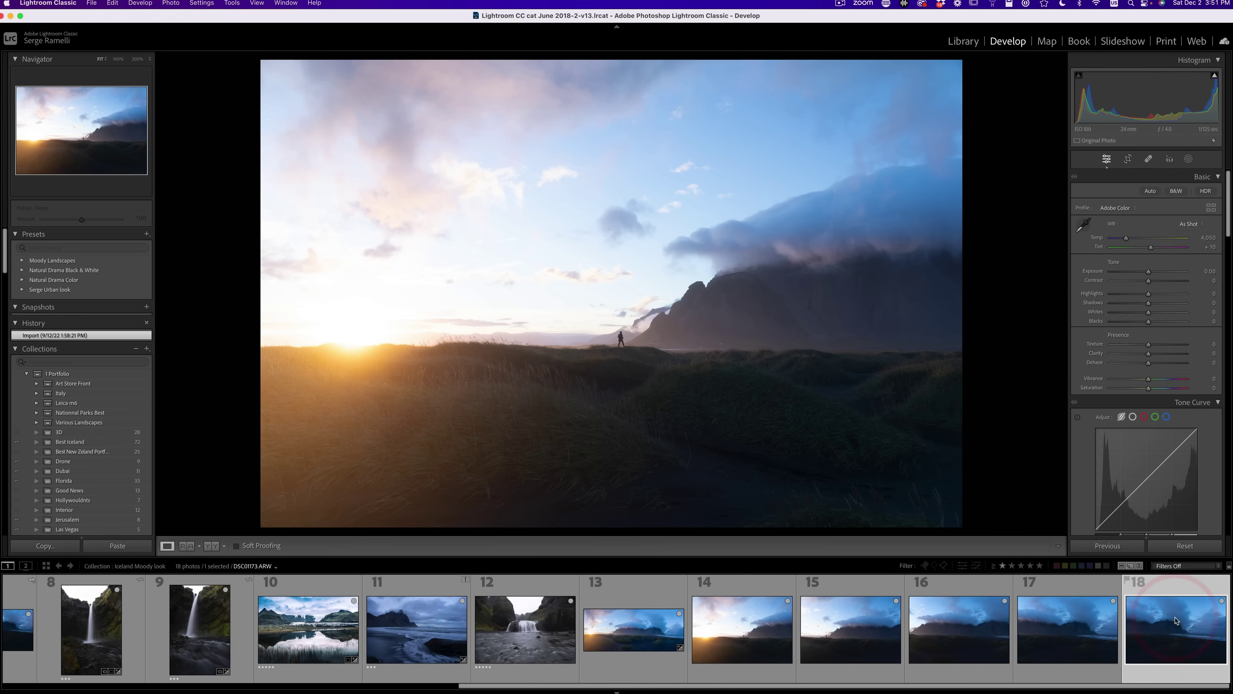
{"action": "left_click", "coordinate": [735, 638], "text": "shift"}
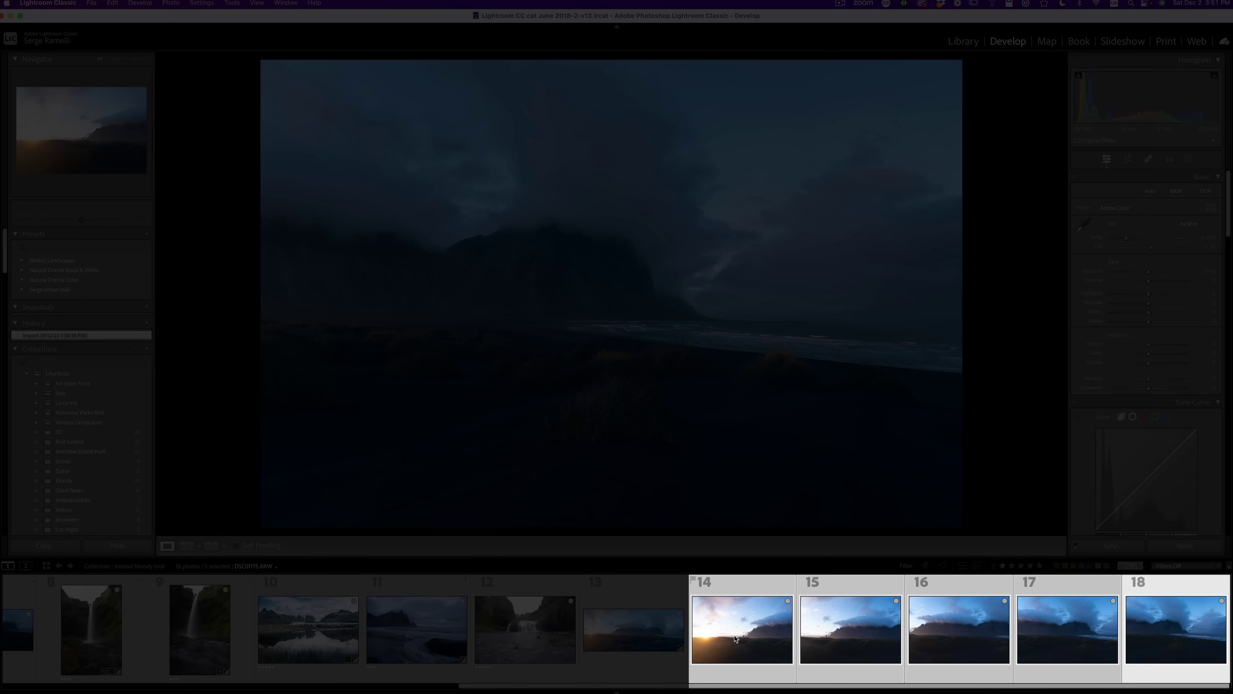
{"action": "key", "text": "n"}
{"action": "key", "text": "shift+Tab"}
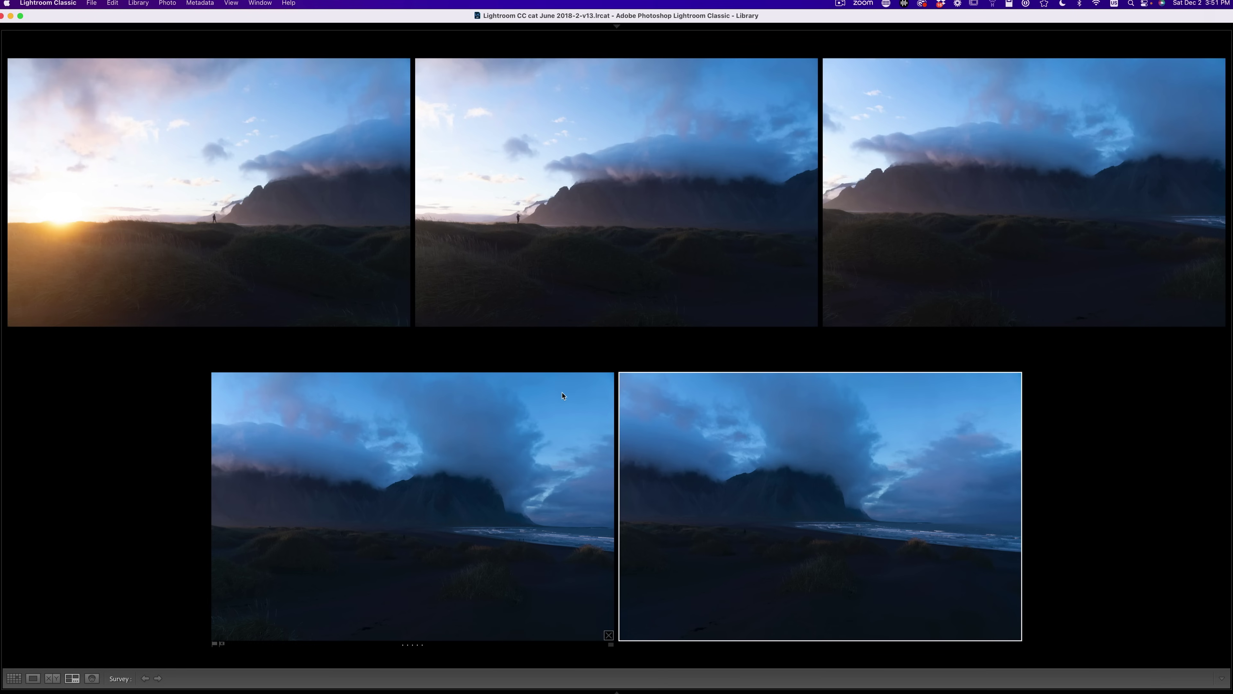
Step: Restore panels and view the sunset photo in Loupe with its info overlay, zooming on the figure
{"action": "key", "text": "shift+Tab"}
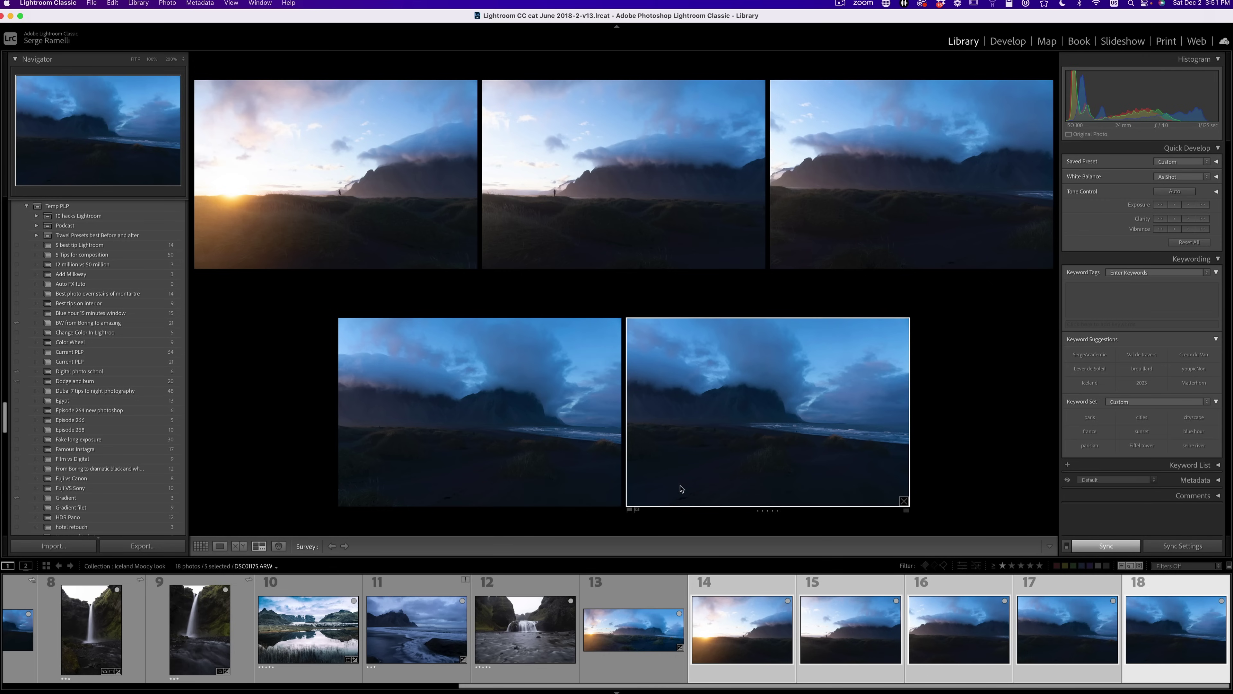
{"action": "left_click", "coordinate": [220, 546]}
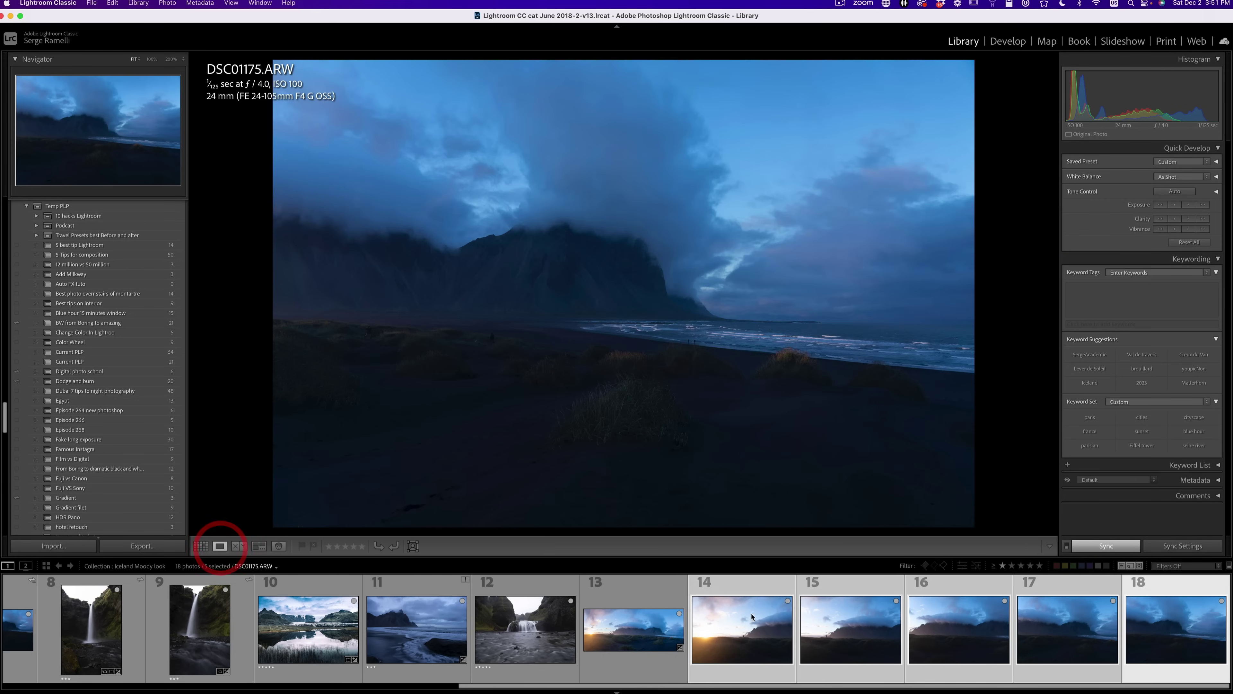
{"action": "left_click", "coordinate": [747, 596]}
{"action": "key", "text": "i"}
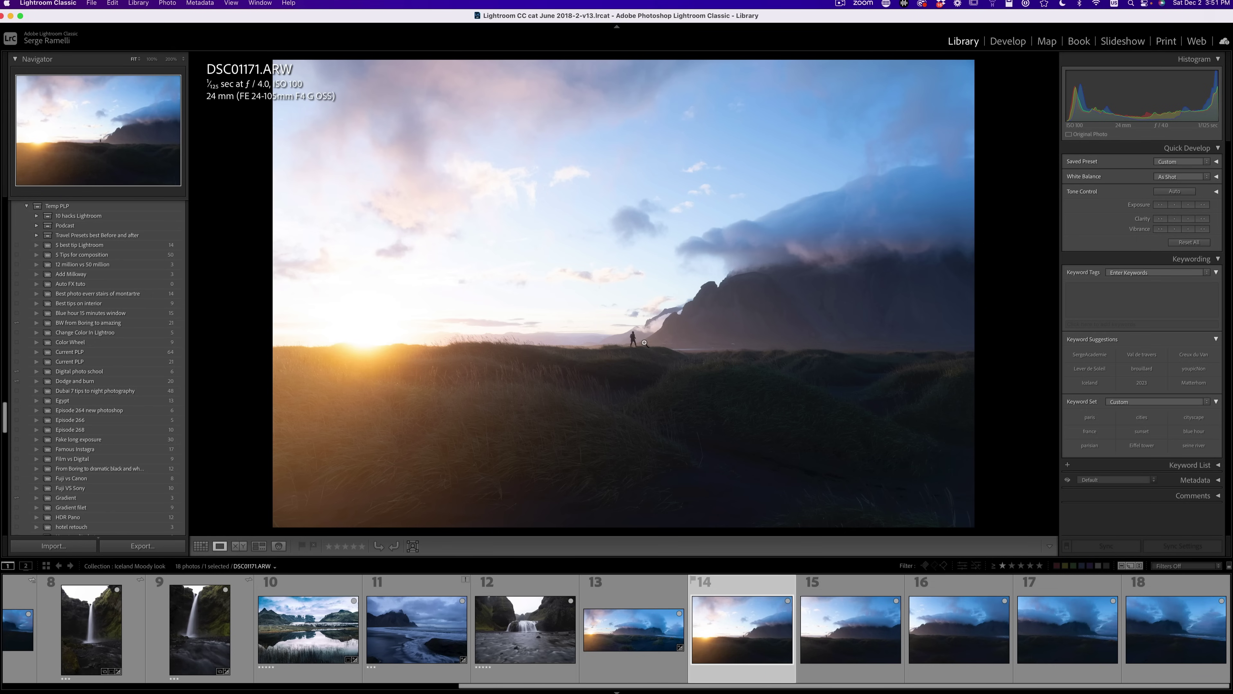
{"action": "left_click", "coordinate": [634, 339]}
{"action": "left_click", "coordinate": [634, 339]}
Step: Step through the second to fifth mountain photos, then select all five together
{"action": "left_click", "coordinate": [858, 593]}
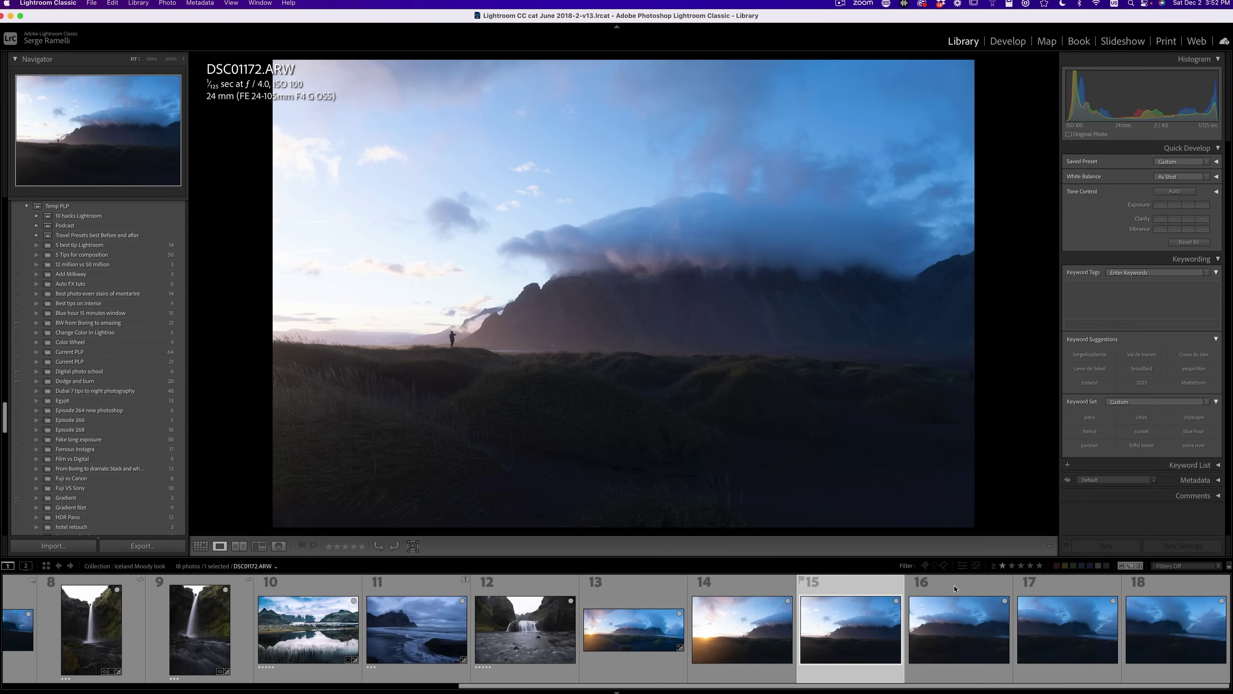
{"action": "left_click", "coordinate": [955, 588]}
{"action": "left_click", "coordinate": [1090, 589]}
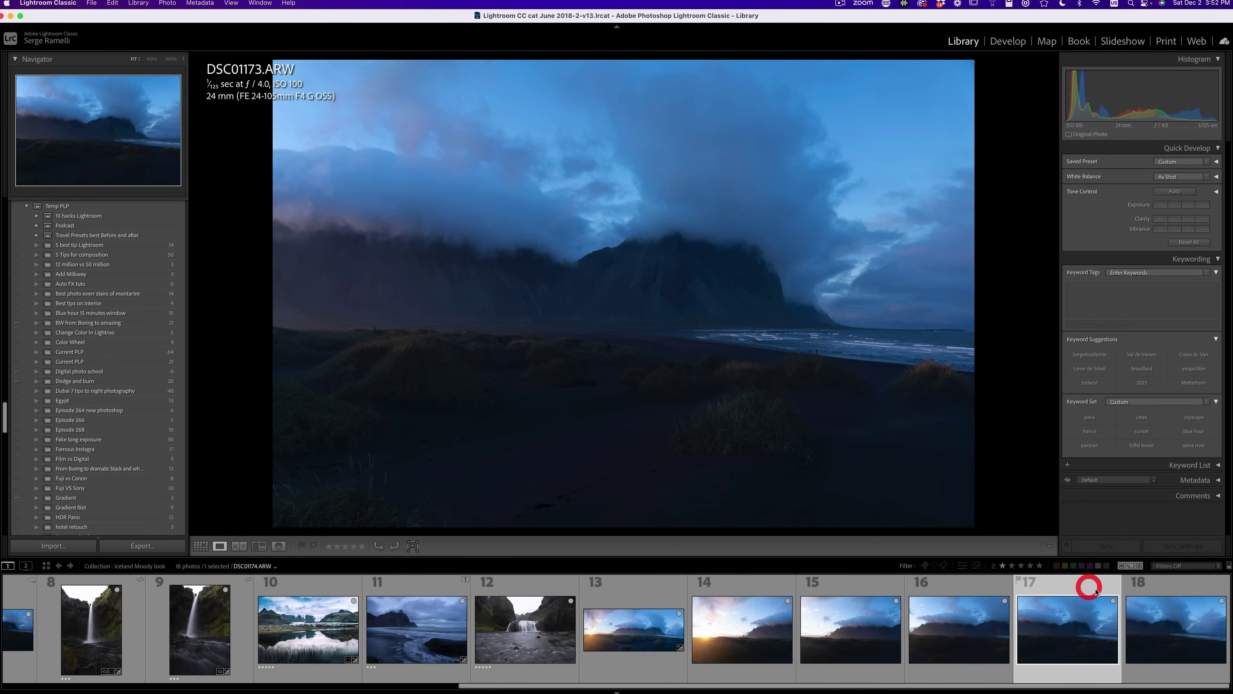
{"action": "left_click", "coordinate": [1175, 594]}
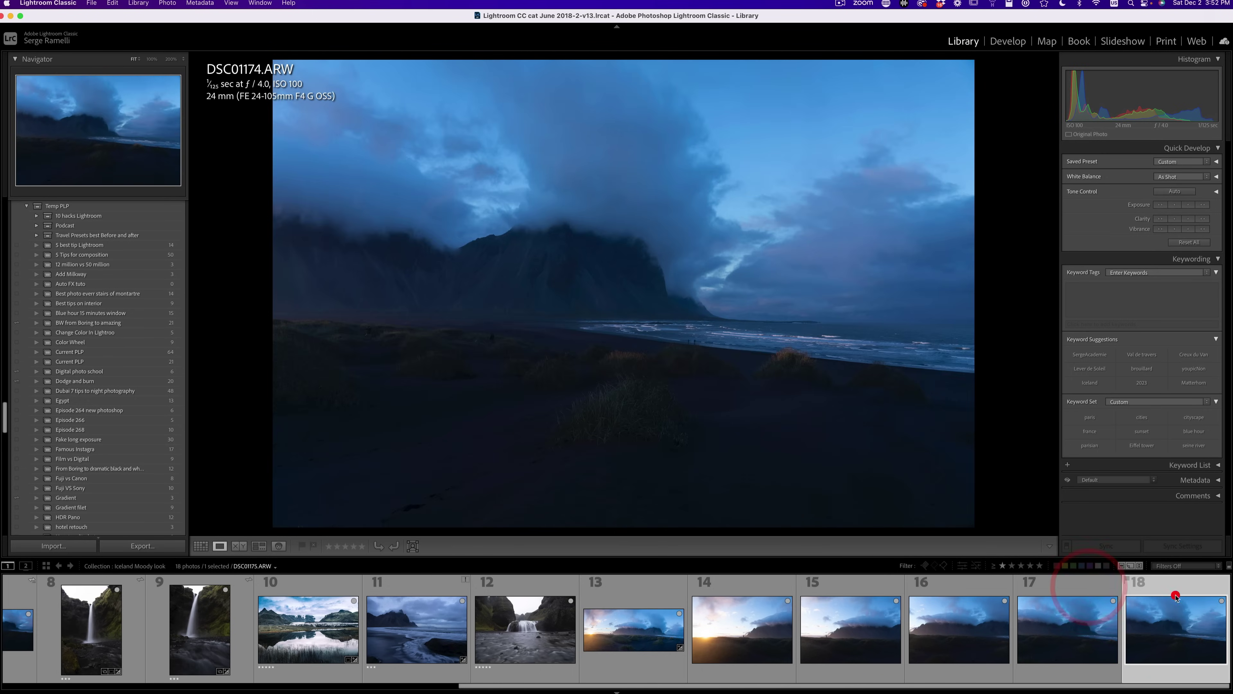
{"action": "left_click", "coordinate": [734, 593], "text": "shift"}
Step: Start a Panorama merge and preview the Spherical, Cylindrical and Perspective projections
{"action": "right_click", "coordinate": [737, 588]}
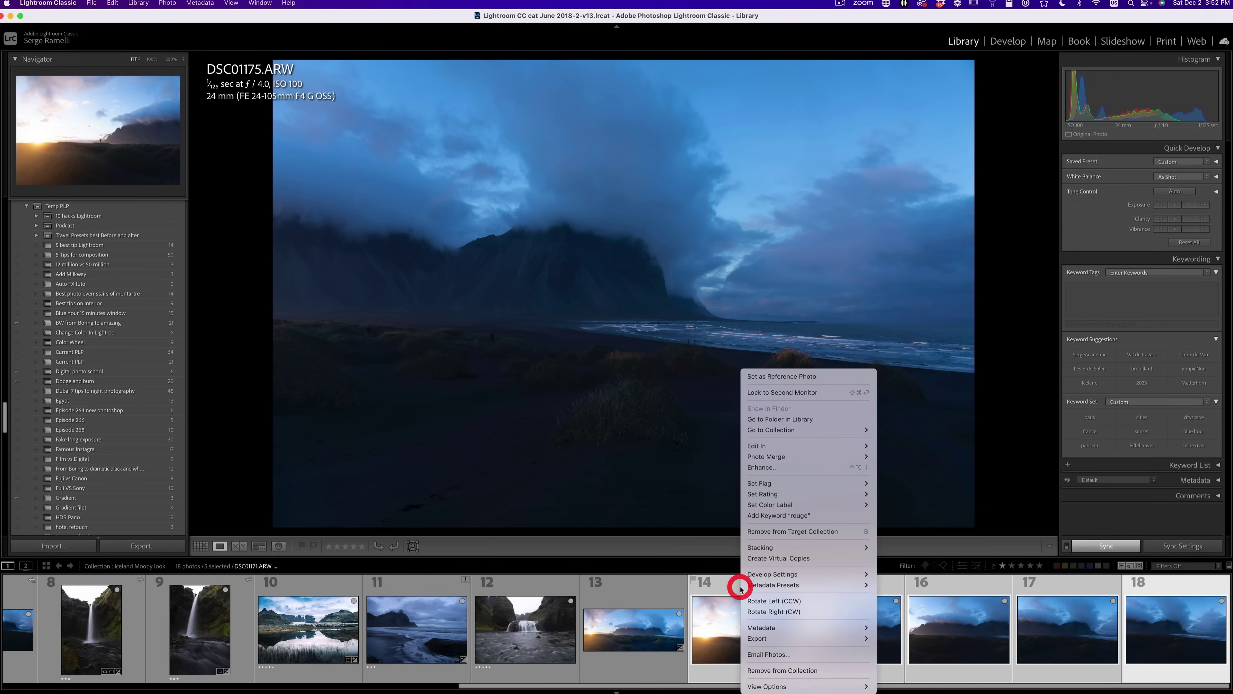
{"action": "mouse_move", "coordinate": [796, 456]}
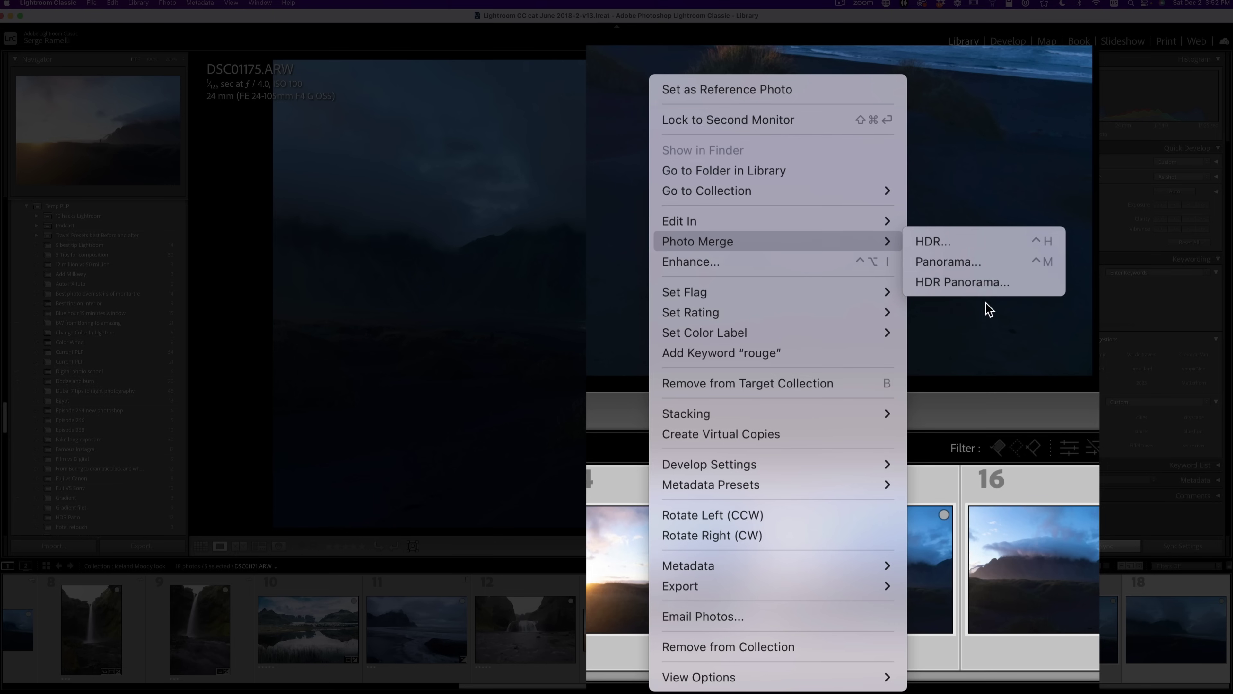
{"action": "left_click", "coordinate": [917, 468]}
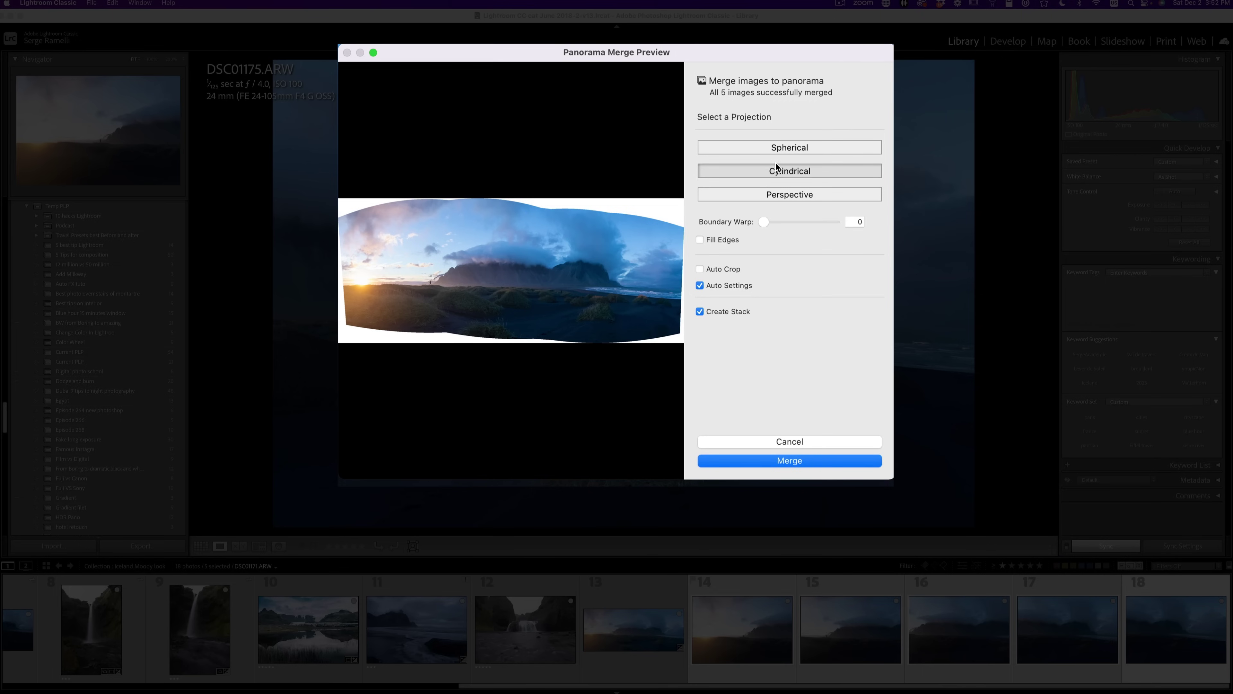
{"action": "left_click", "coordinate": [815, 147]}
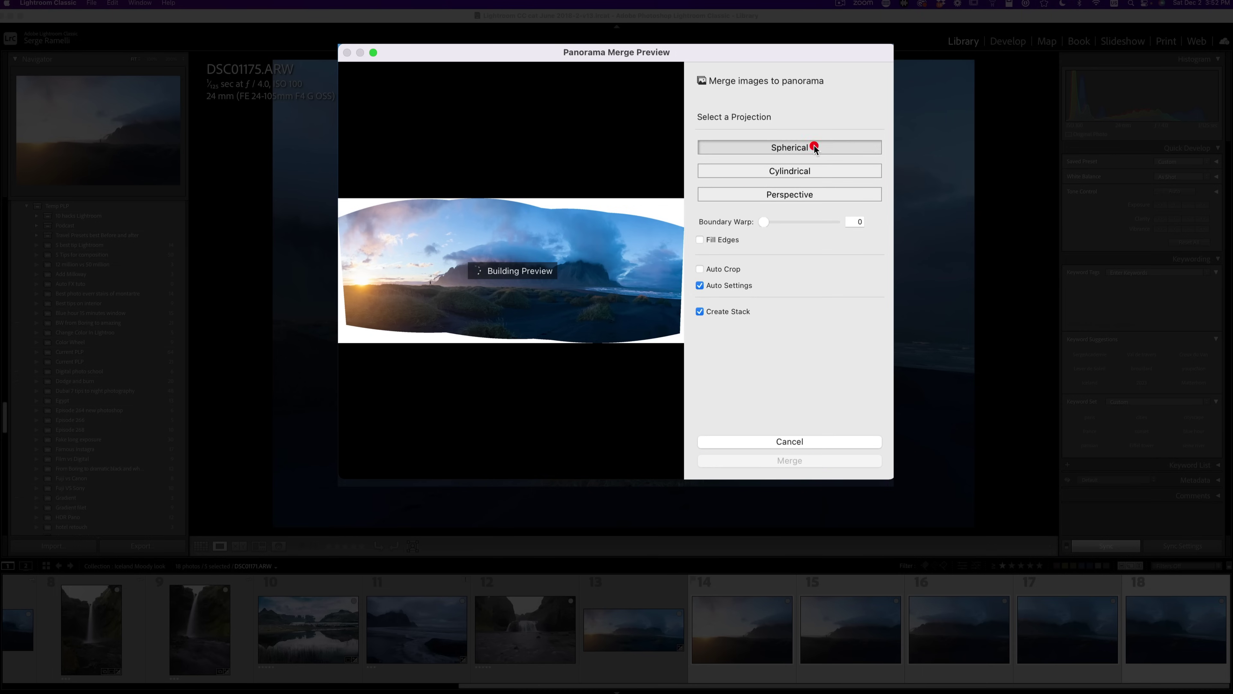
{"action": "left_click", "coordinate": [806, 170]}
{"action": "left_click", "coordinate": [804, 195]}
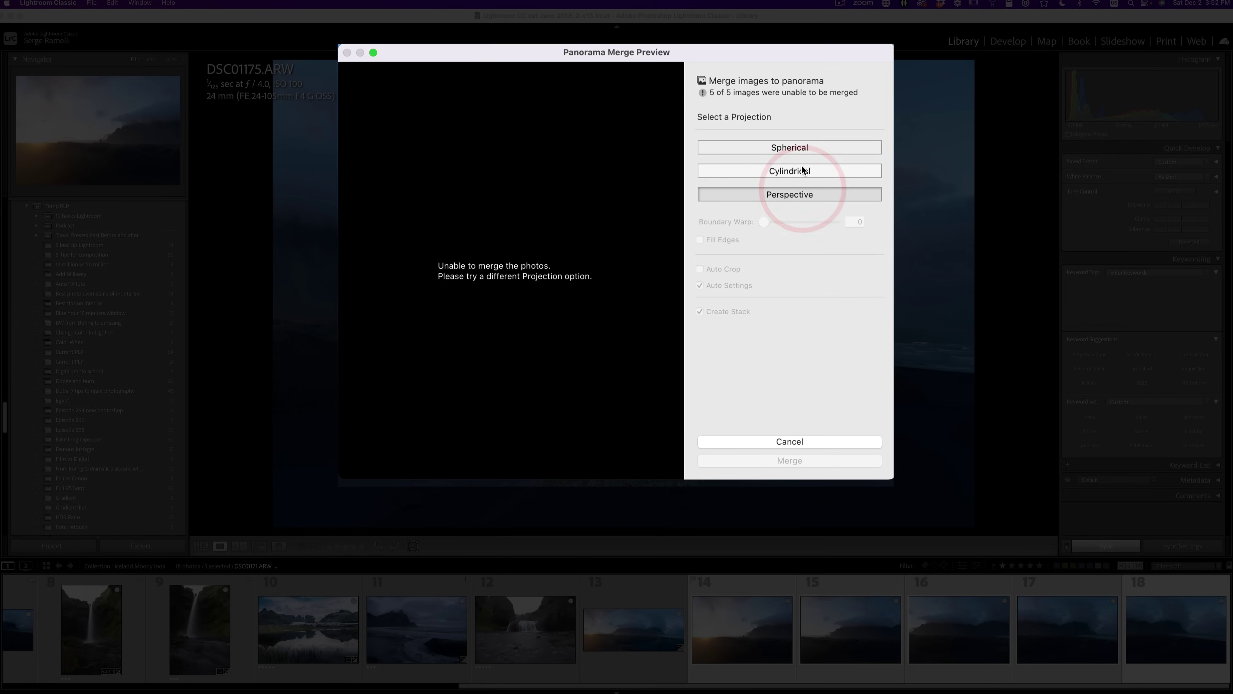
{"action": "left_click", "coordinate": [802, 169]}
Step: Settle on Cylindrical projection with Fill Edges and merge into DSC01175-Pano.dng
{"action": "left_click", "coordinate": [798, 195]}
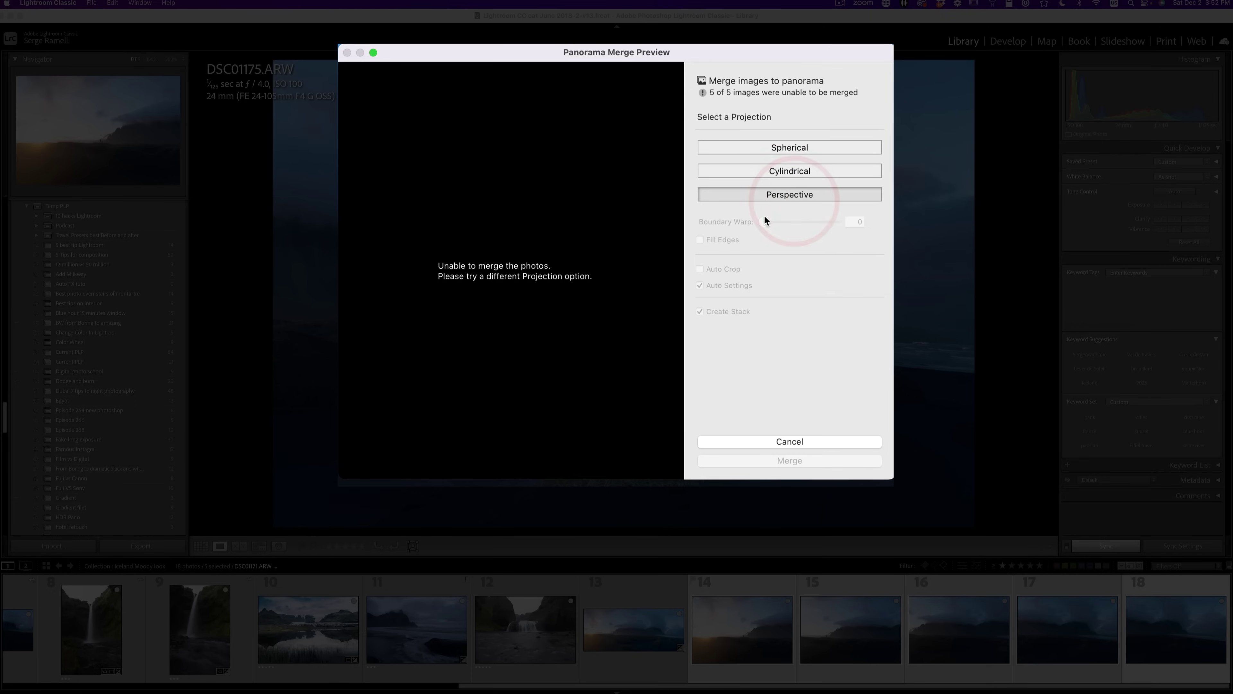
{"action": "left_click", "coordinate": [775, 172]}
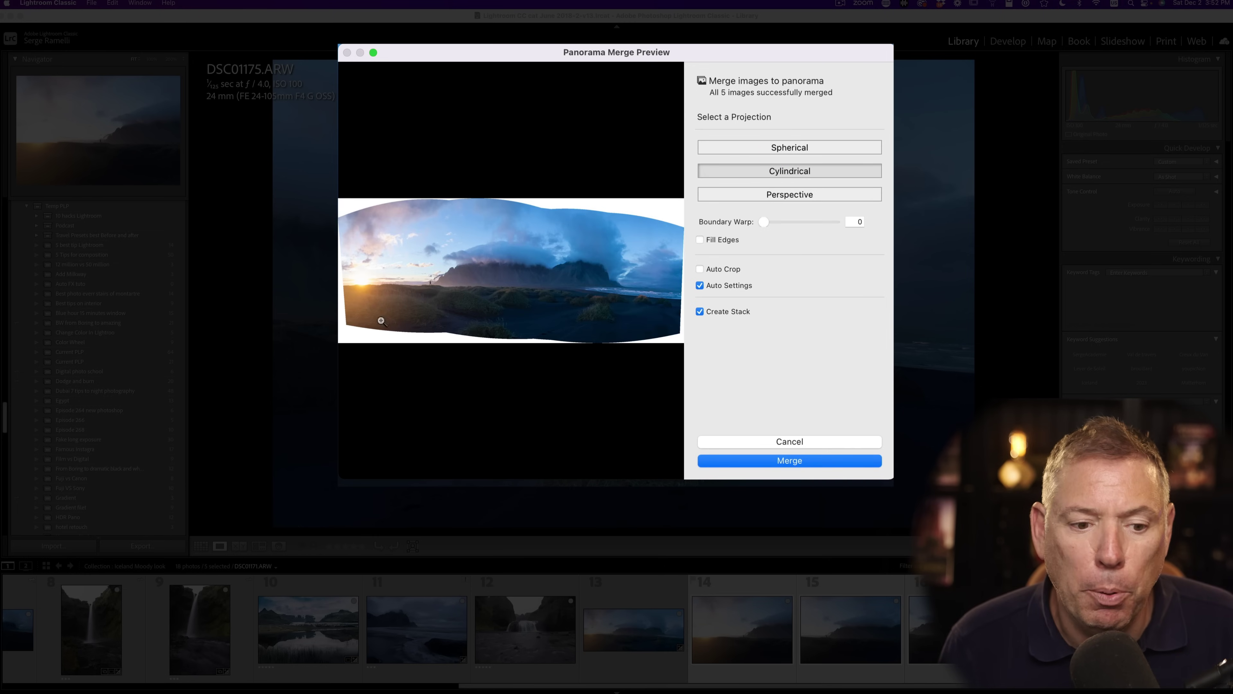
{"action": "left_click", "coordinate": [811, 148]}
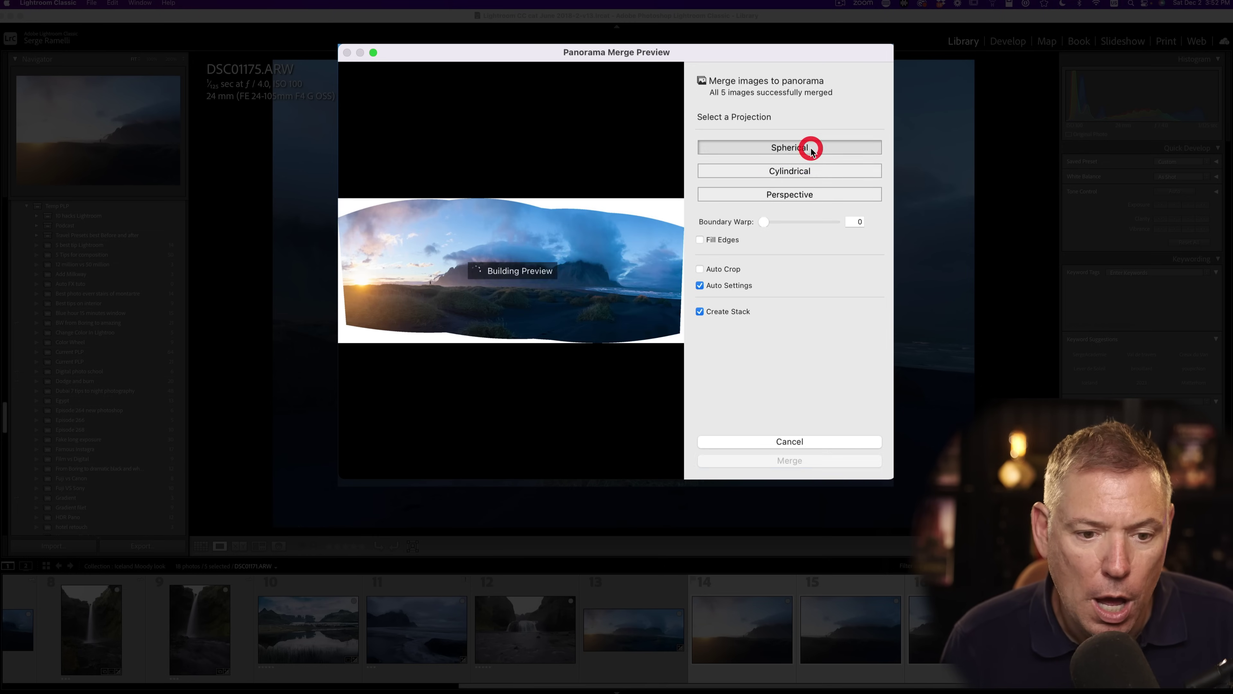
{"action": "left_click", "coordinate": [809, 166]}
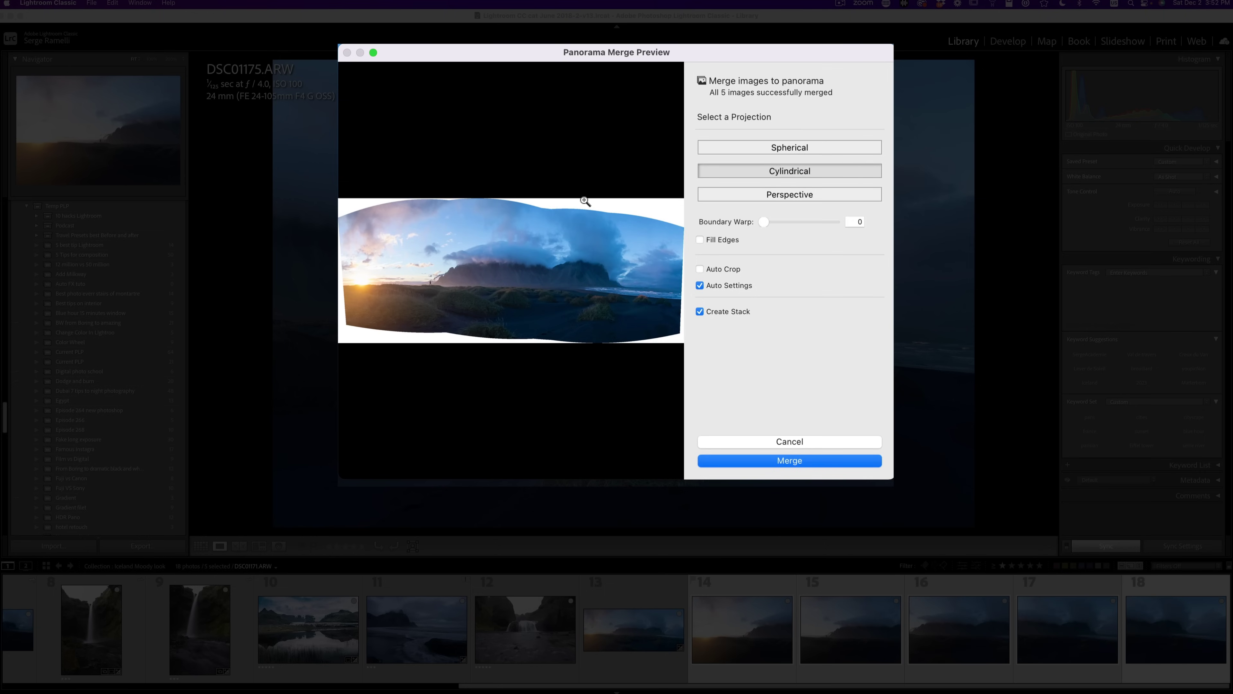
{"action": "left_click", "coordinate": [723, 239]}
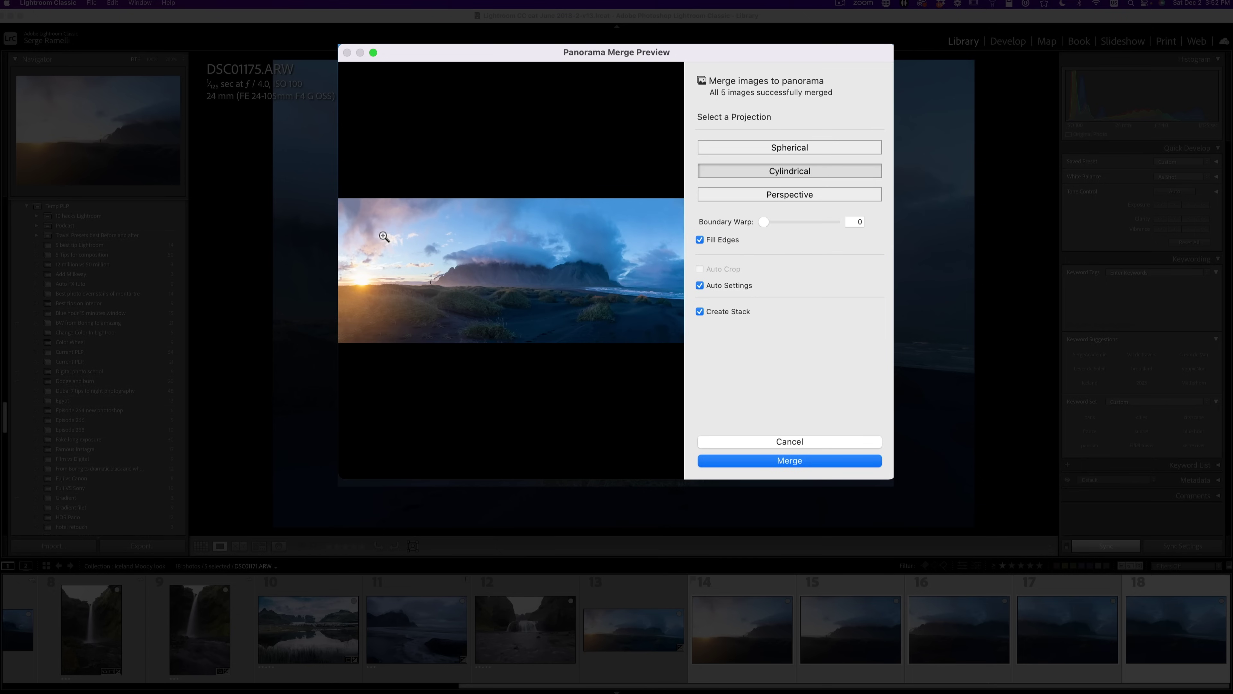
{"action": "left_click", "coordinate": [824, 442]}
{"action": "left_click", "coordinate": [643, 582]}
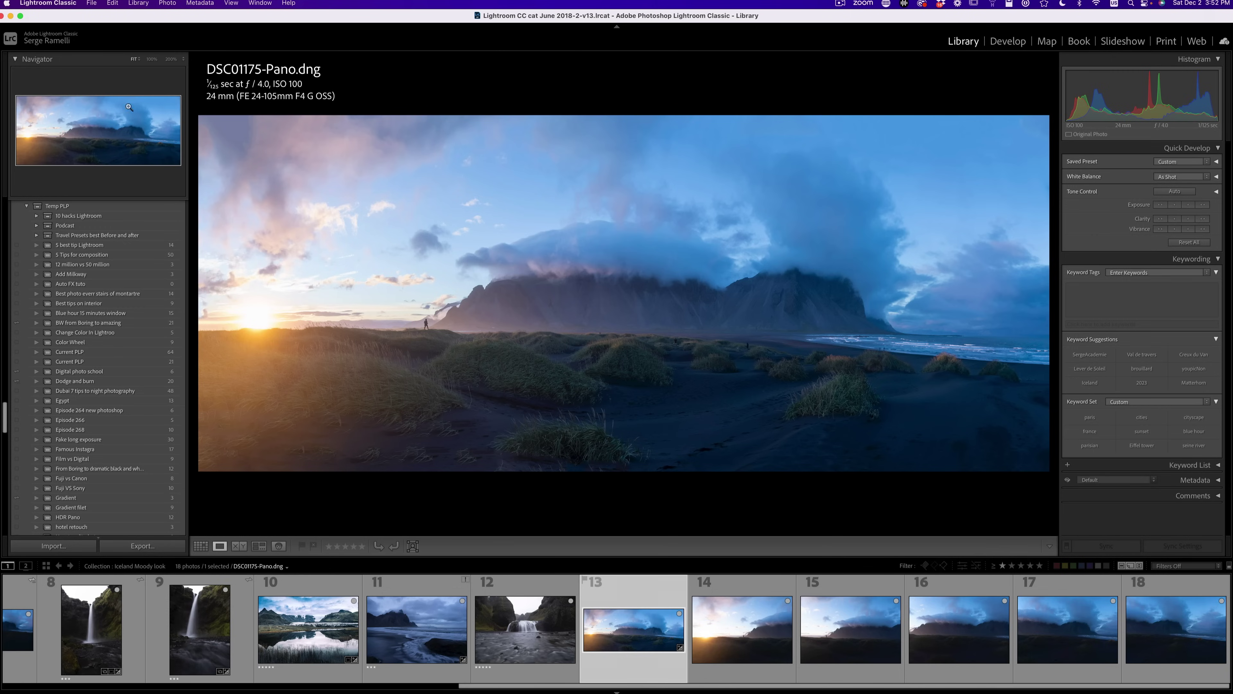
Step: Import the develop profiles and presets from Sunset .zip on the Desktop
{"action": "left_click", "coordinate": [90, 4]}
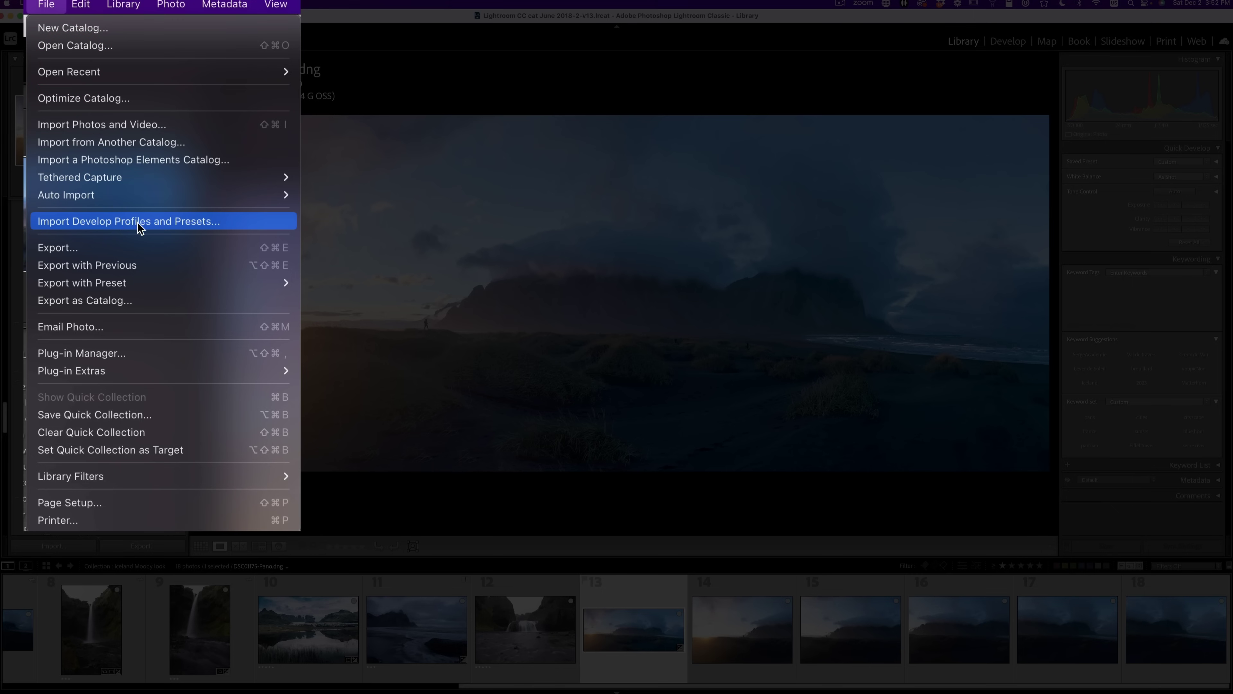
{"action": "left_click", "coordinate": [181, 221]}
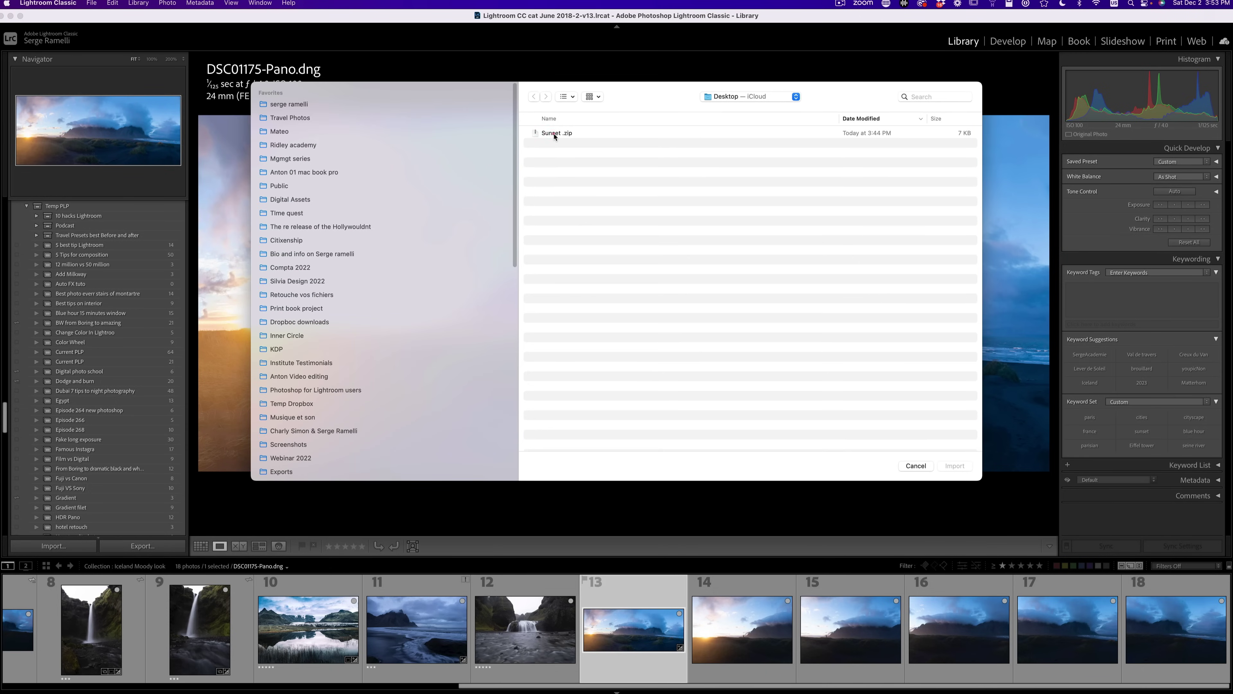
{"action": "left_click", "coordinate": [554, 134]}
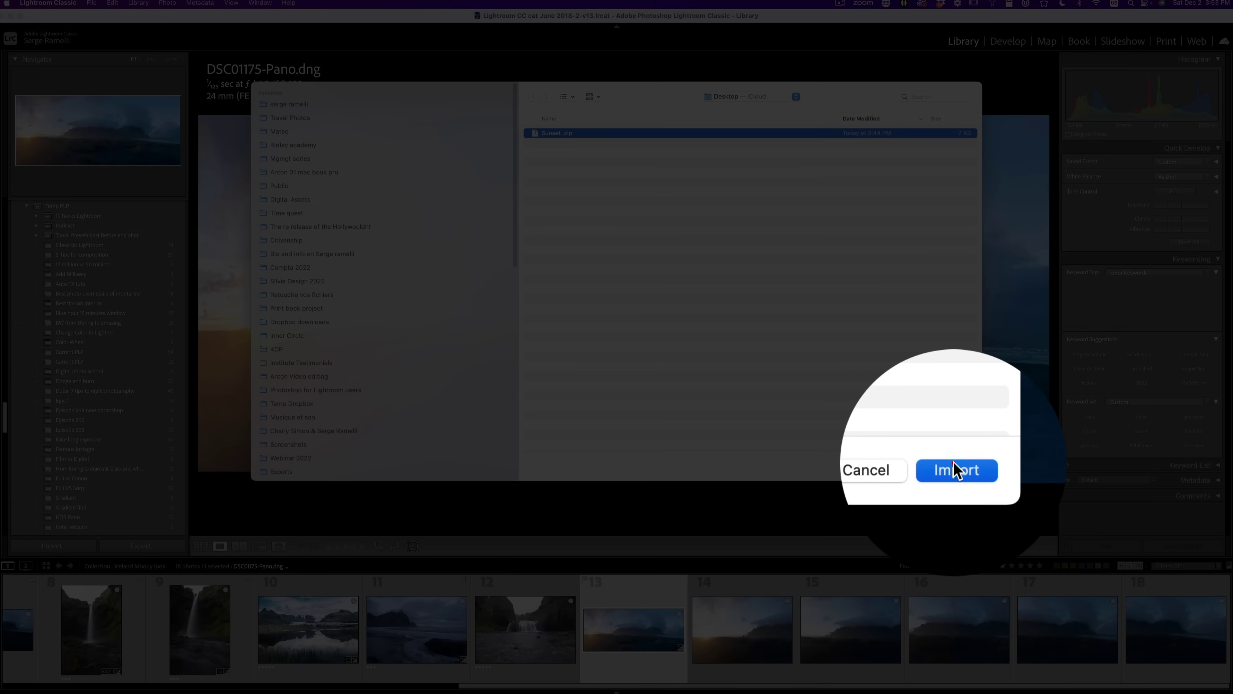
{"action": "left_click", "coordinate": [954, 461]}
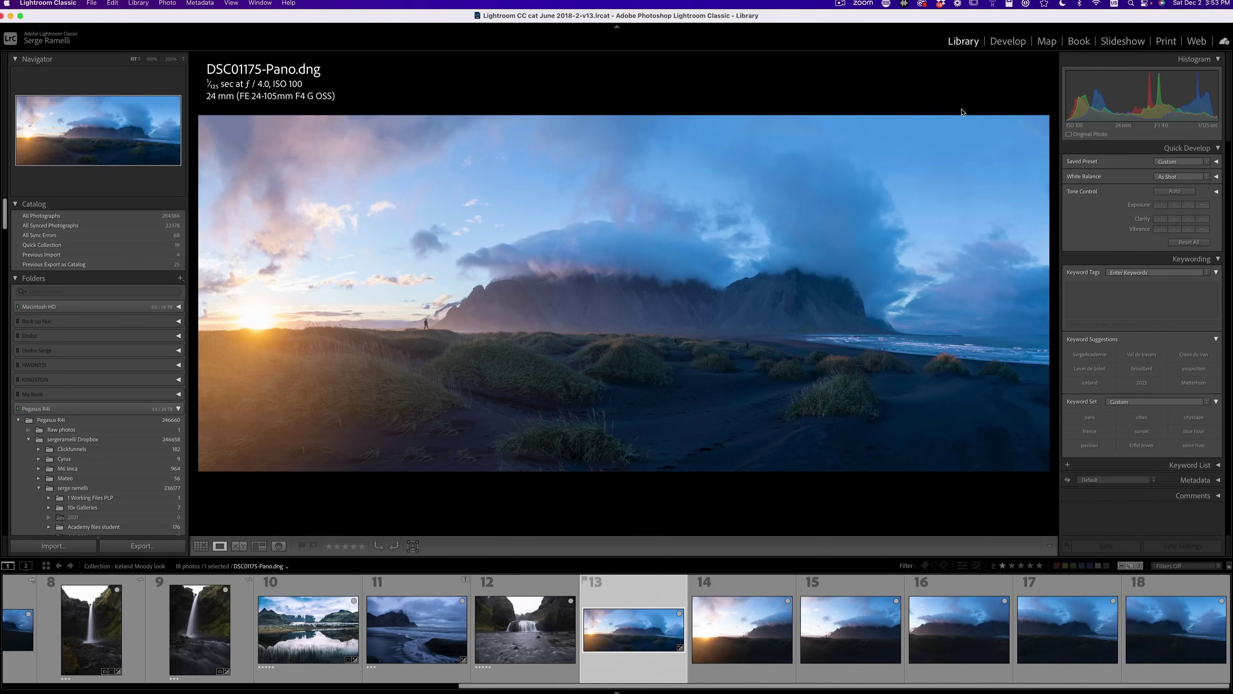
Step: In Develop, crop the panorama by lowering its top edge and pulling its right edge inward
{"action": "left_click", "coordinate": [1005, 42]}
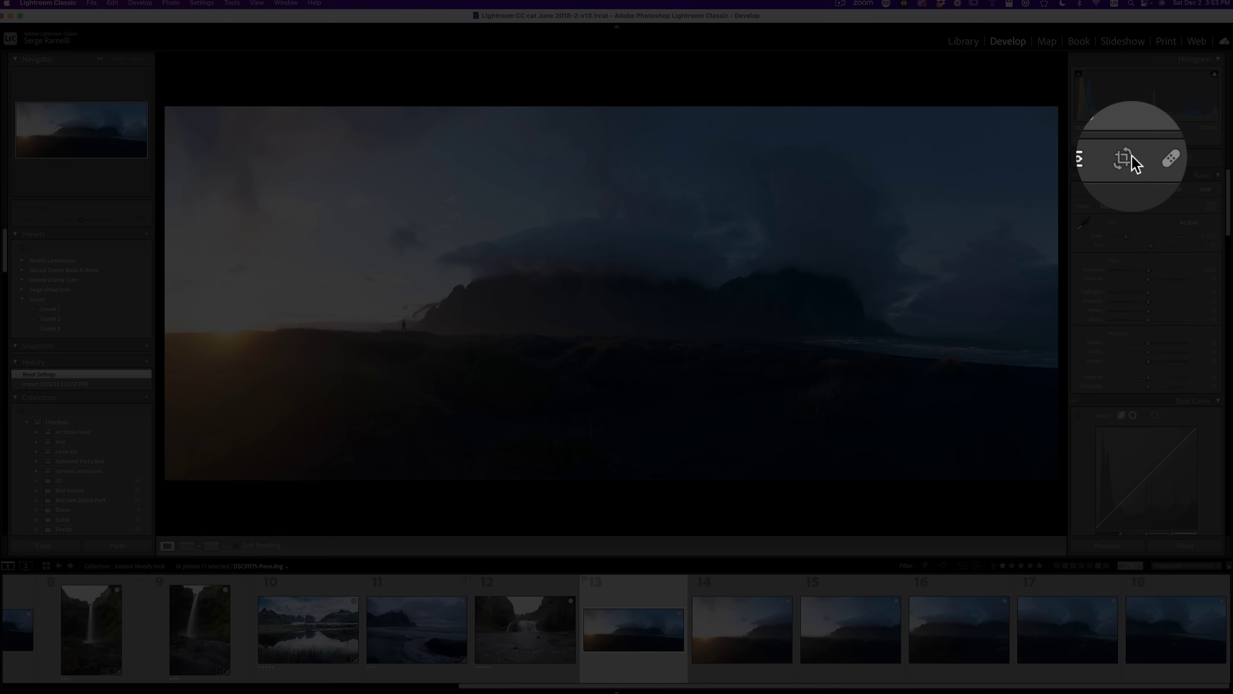
{"action": "left_click", "coordinate": [1128, 157]}
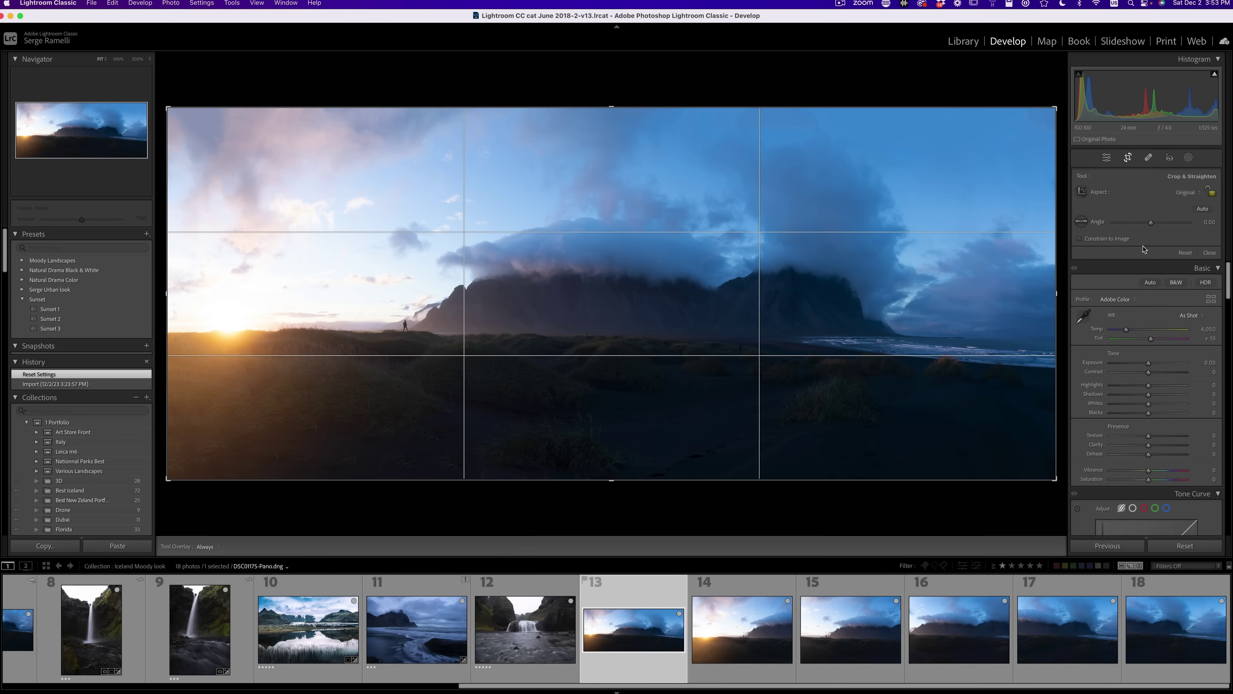
{"action": "left_click_drag", "start_coordinate": [611, 107], "coordinate": [611, 122]}
{"action": "left_click_drag", "start_coordinate": [1060, 296], "coordinate": [1036, 295]}
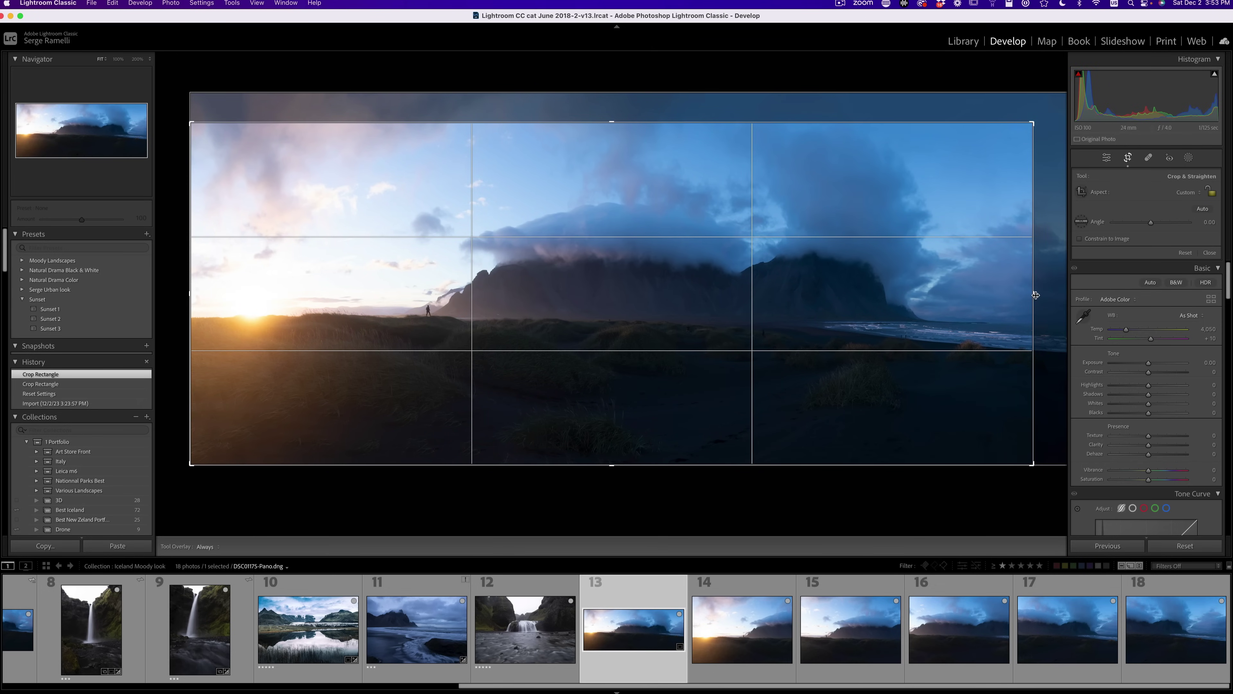
{"action": "key", "text": "Return"}
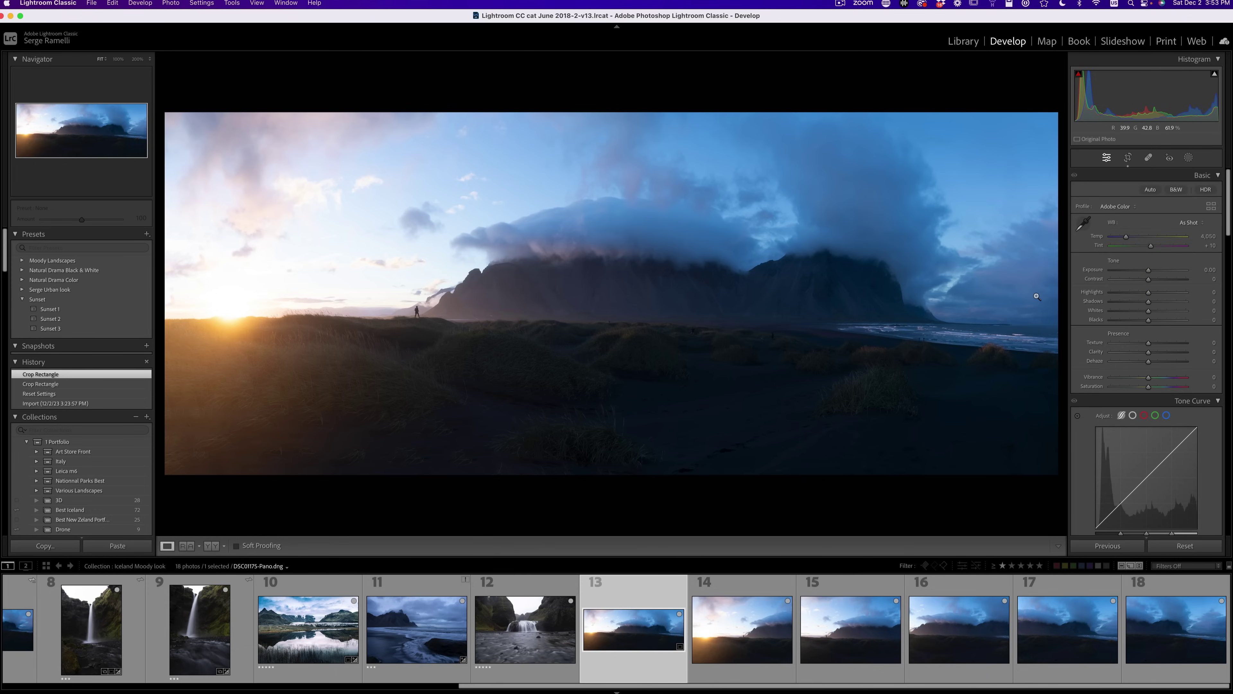
Step: Set Shadows to +100 and Highlights to −73, checking the foreground and sun at 200%
{"action": "left_click_drag", "start_coordinate": [1150, 302], "coordinate": [1189, 302]}
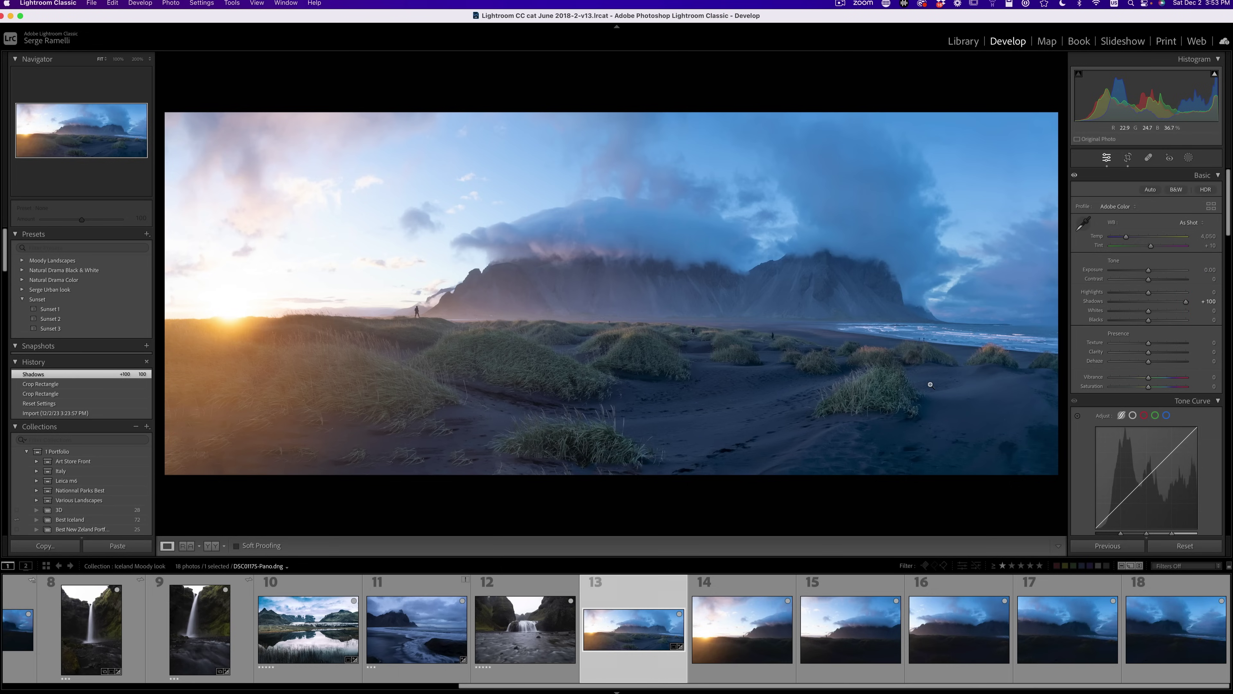
{"action": "left_click_drag", "start_coordinate": [931, 384], "coordinate": [536, 275]}
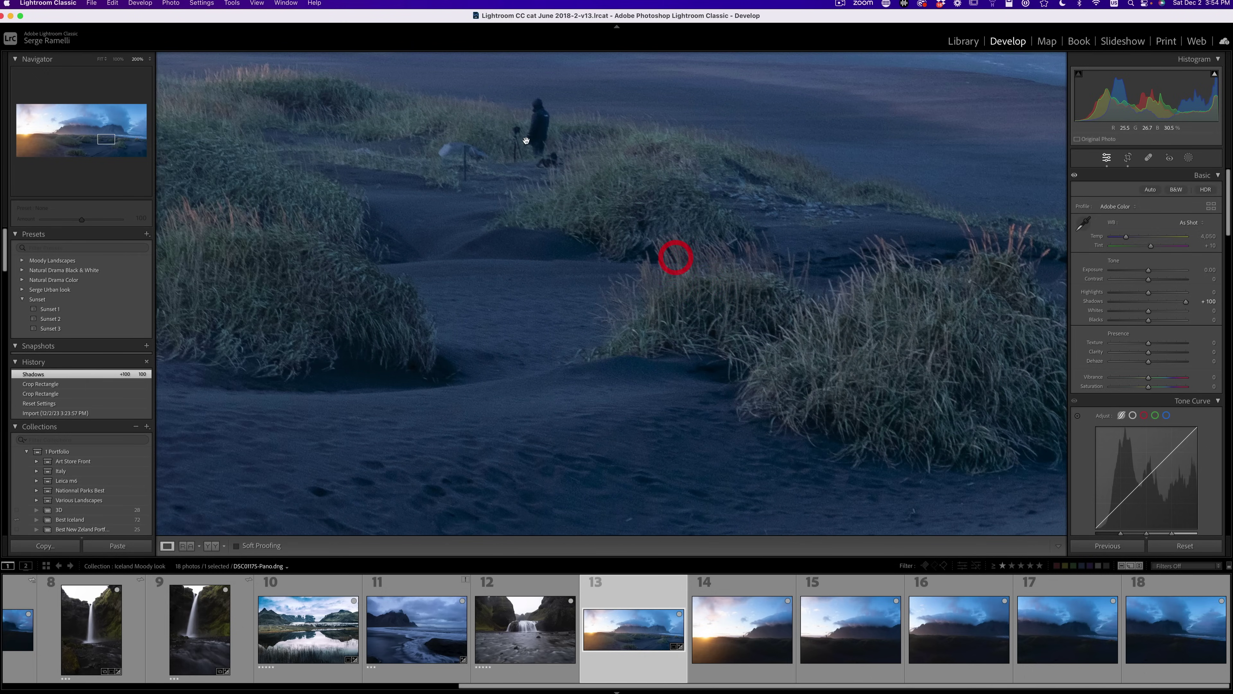
{"action": "left_click_drag", "start_coordinate": [525, 140], "coordinate": [498, 292]}
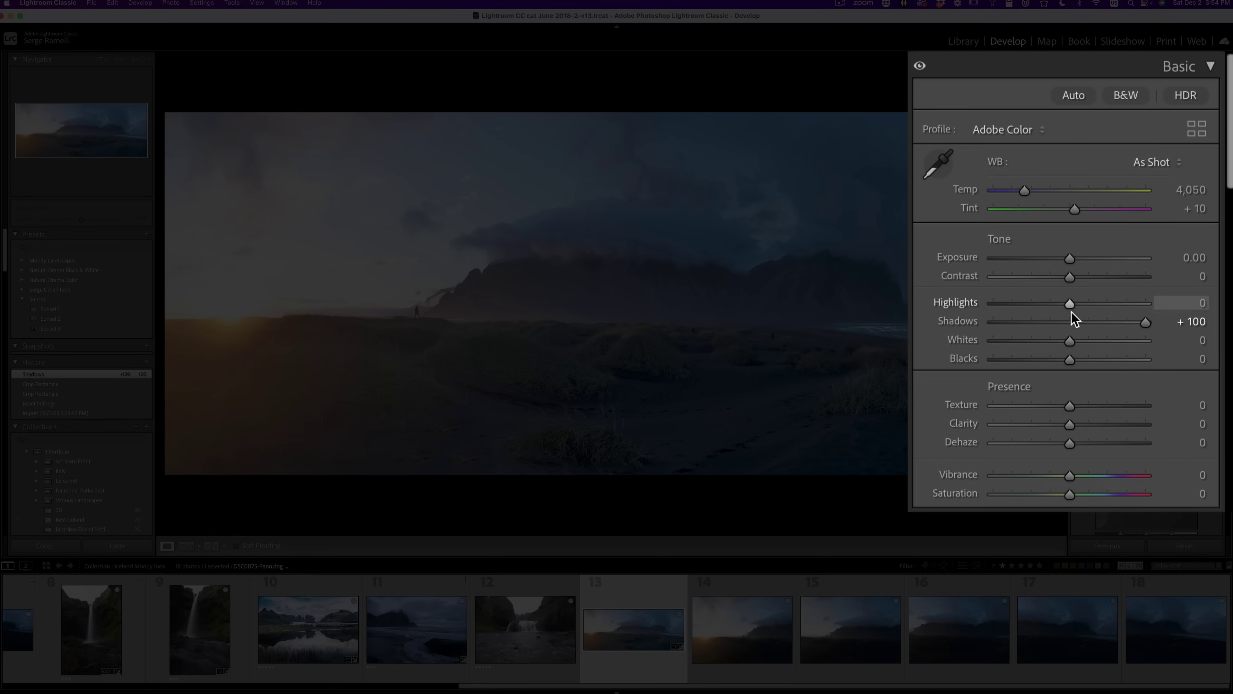
{"action": "left_click_drag", "start_coordinate": [1058, 305], "coordinate": [997, 300]}
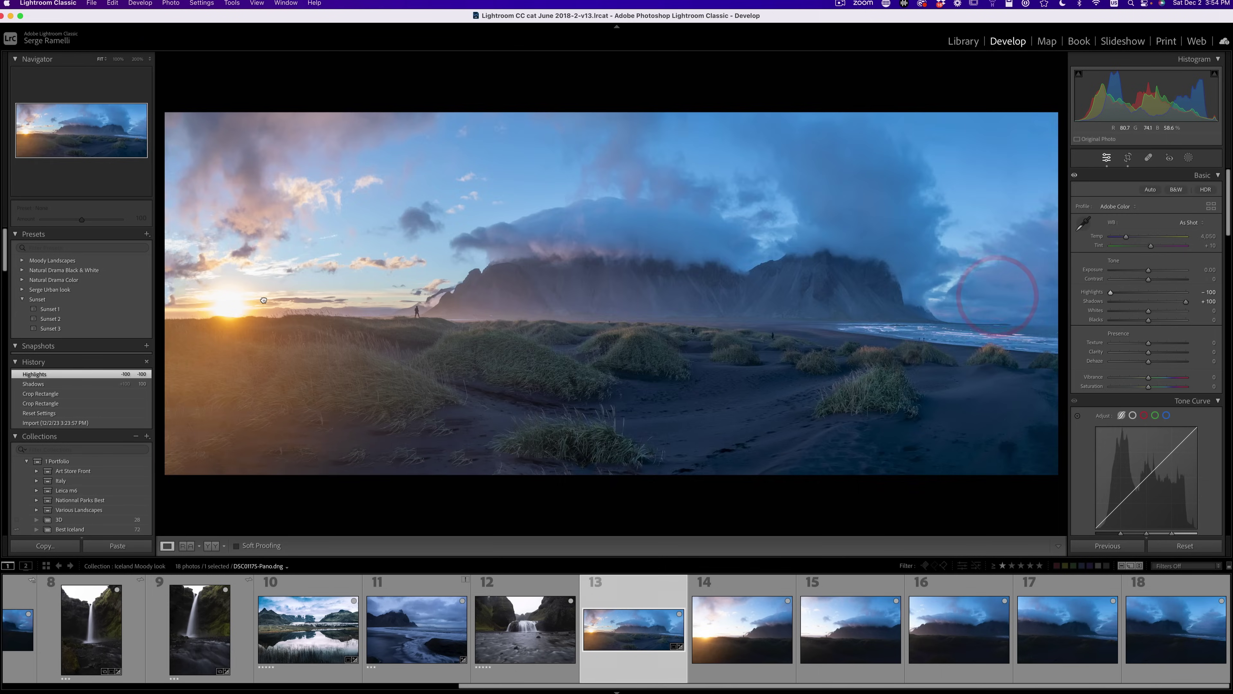
{"action": "left_click", "coordinate": [263, 298]}
{"action": "left_click_drag", "start_coordinate": [255, 323], "coordinate": [799, 321]}
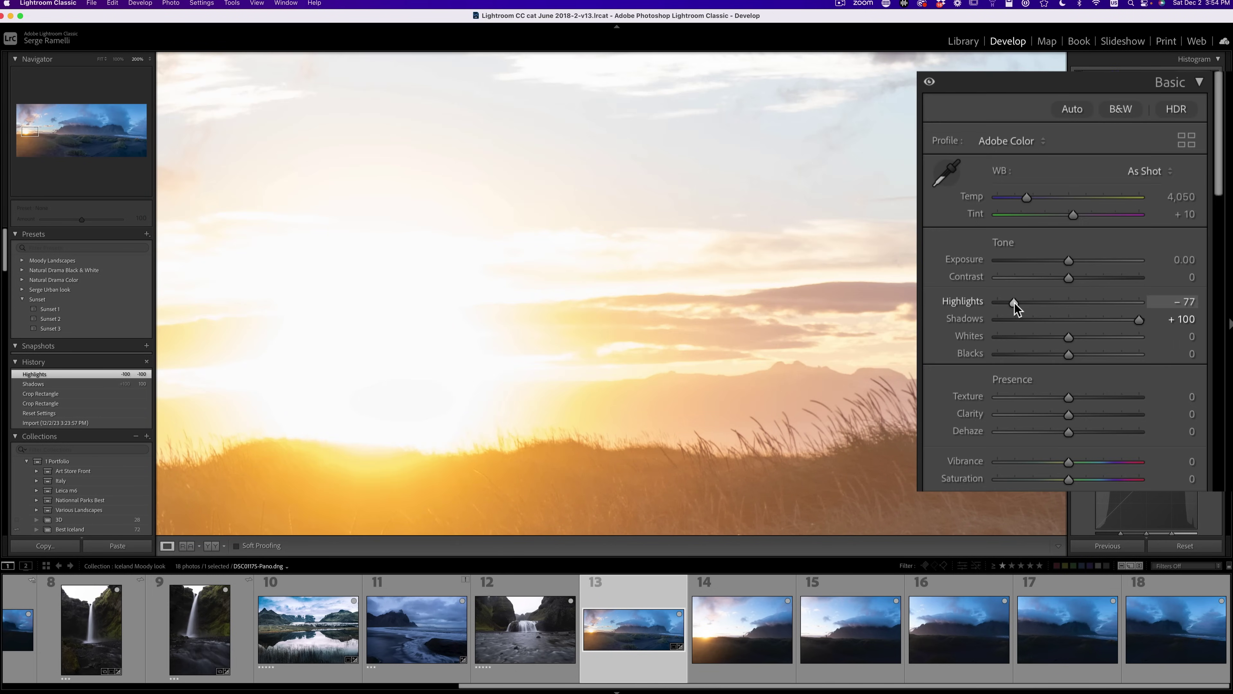
{"action": "left_click_drag", "start_coordinate": [1120, 292], "coordinate": [1121, 292]}
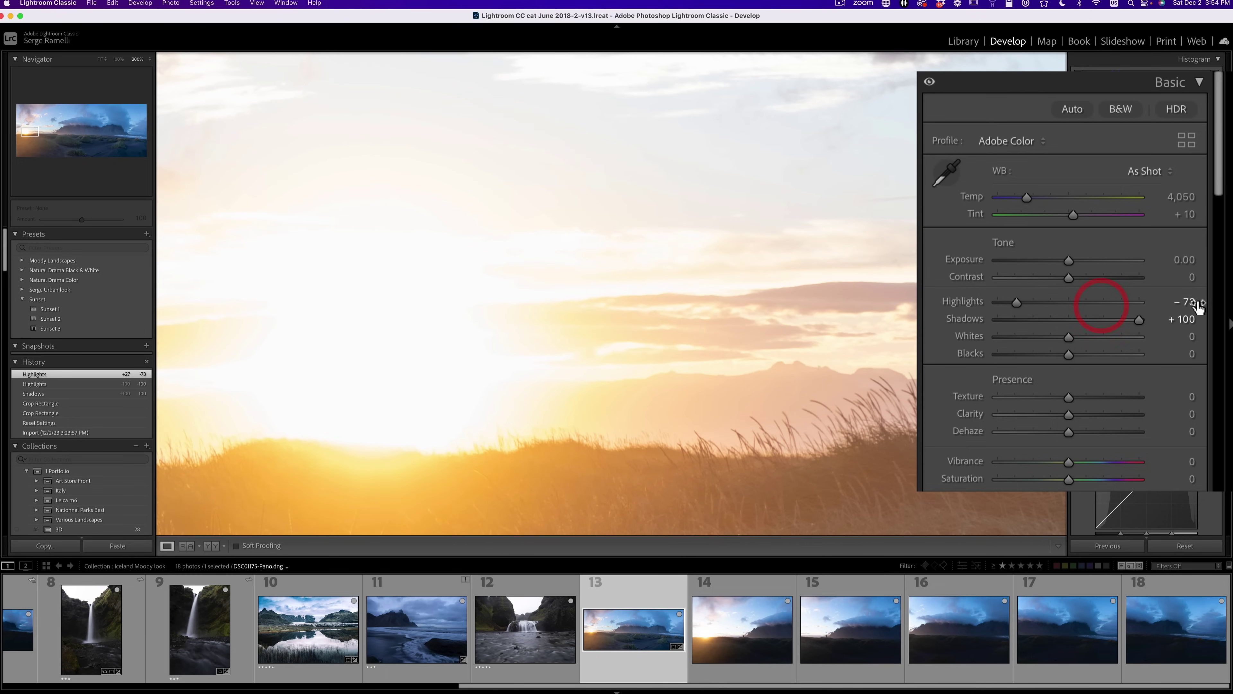
Step: Set Whites +46, Blacks −61, Exposure −0.45 and Contrast +41, checking the person up close
{"action": "left_click", "coordinate": [777, 272]}
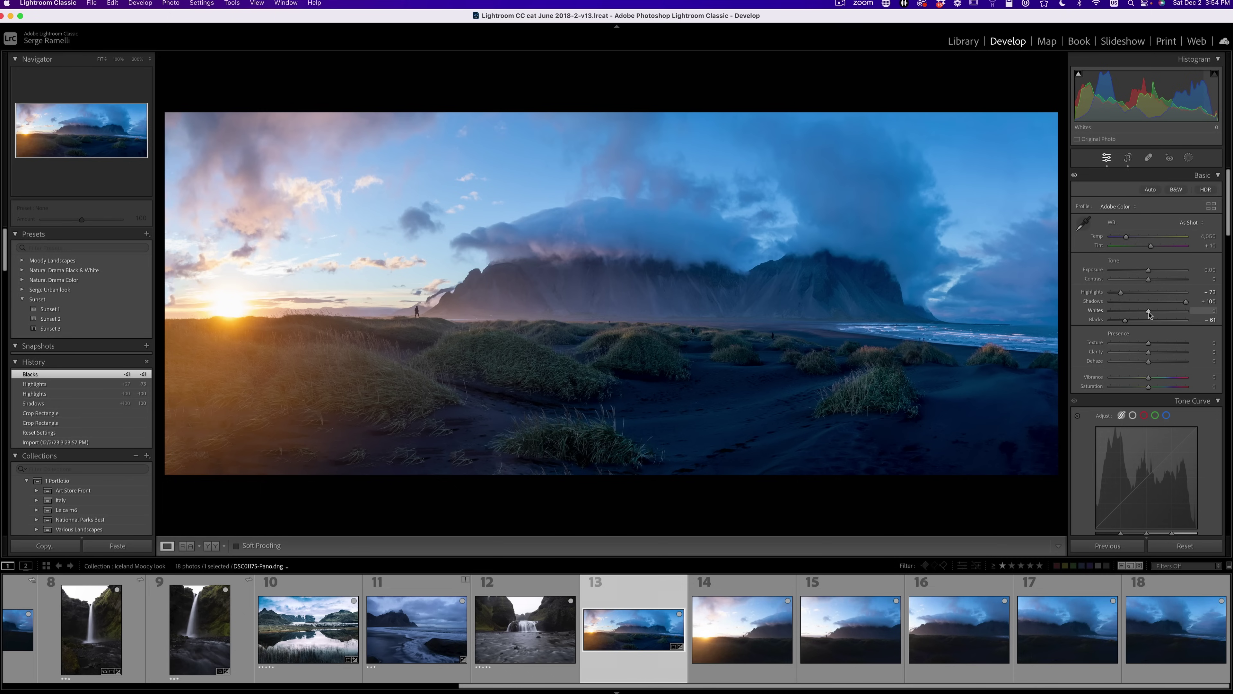
{"action": "left_click_drag", "start_coordinate": [1149, 313], "coordinate": [1103, 311]}
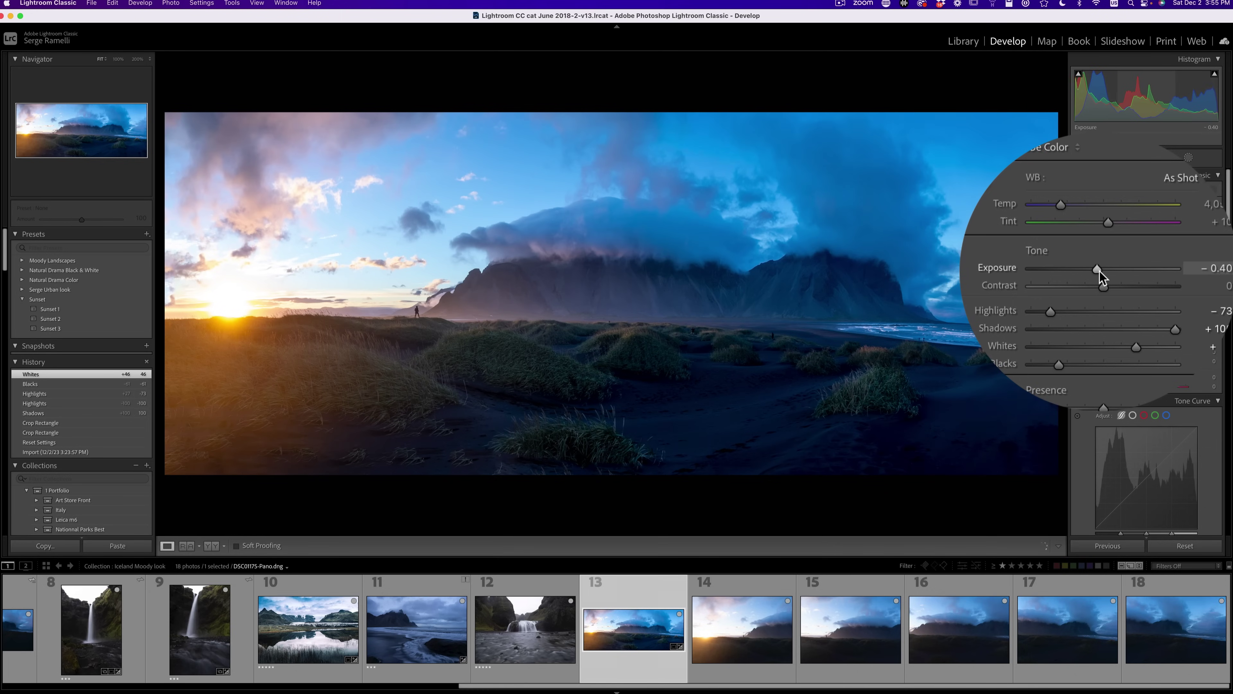
{"action": "left_click", "coordinate": [1100, 276]}
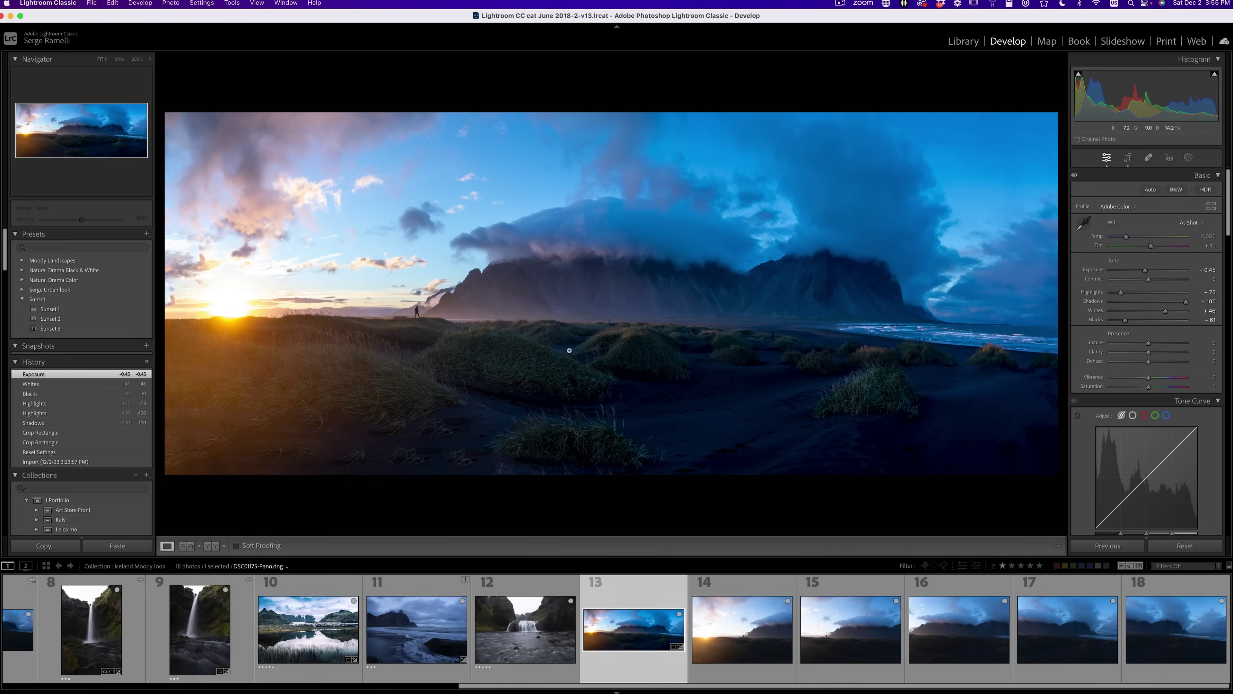
{"action": "left_click", "coordinate": [411, 312]}
{"action": "left_click", "coordinate": [468, 321]}
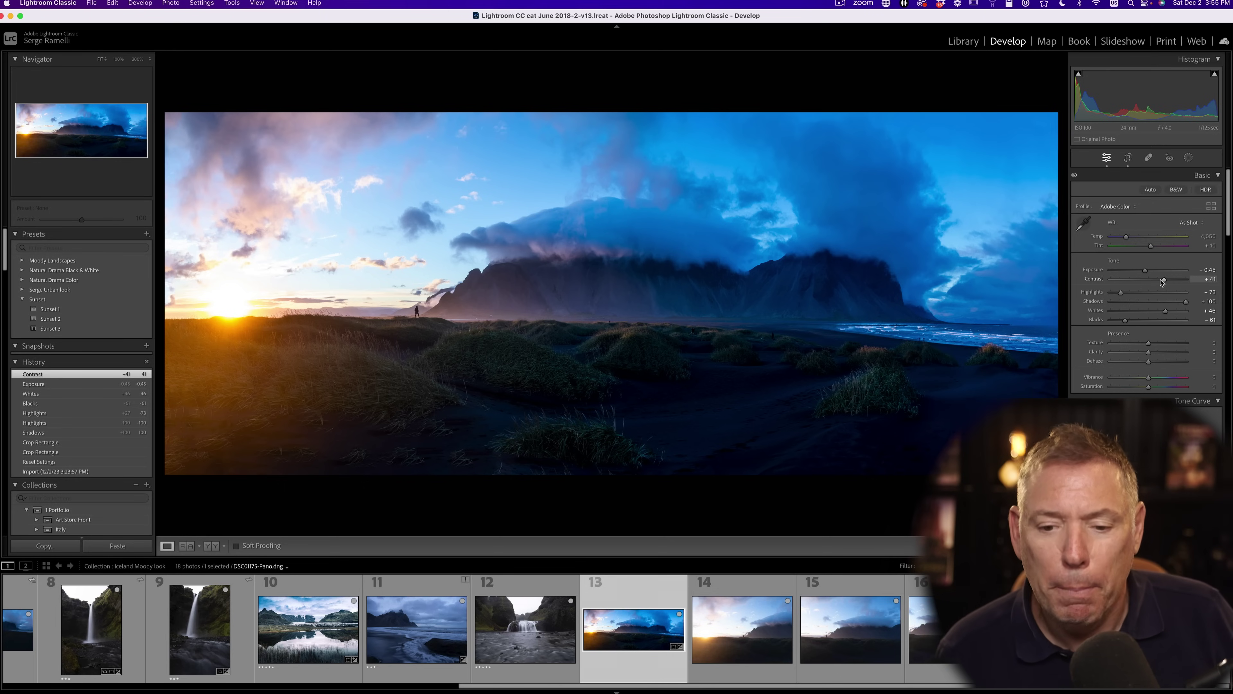
Step: Compare the As Shot and Auto white balance presets on the panorama
{"action": "left_click", "coordinate": [1203, 225]}
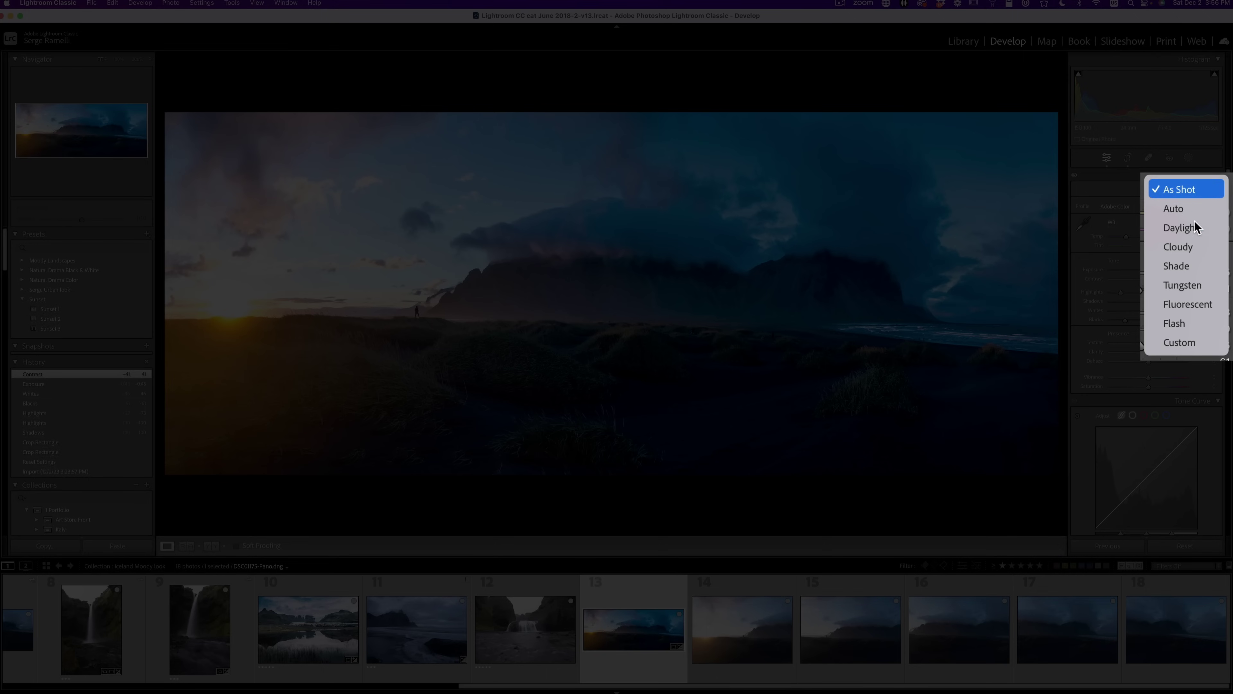
{"action": "left_click", "coordinate": [1183, 189]}
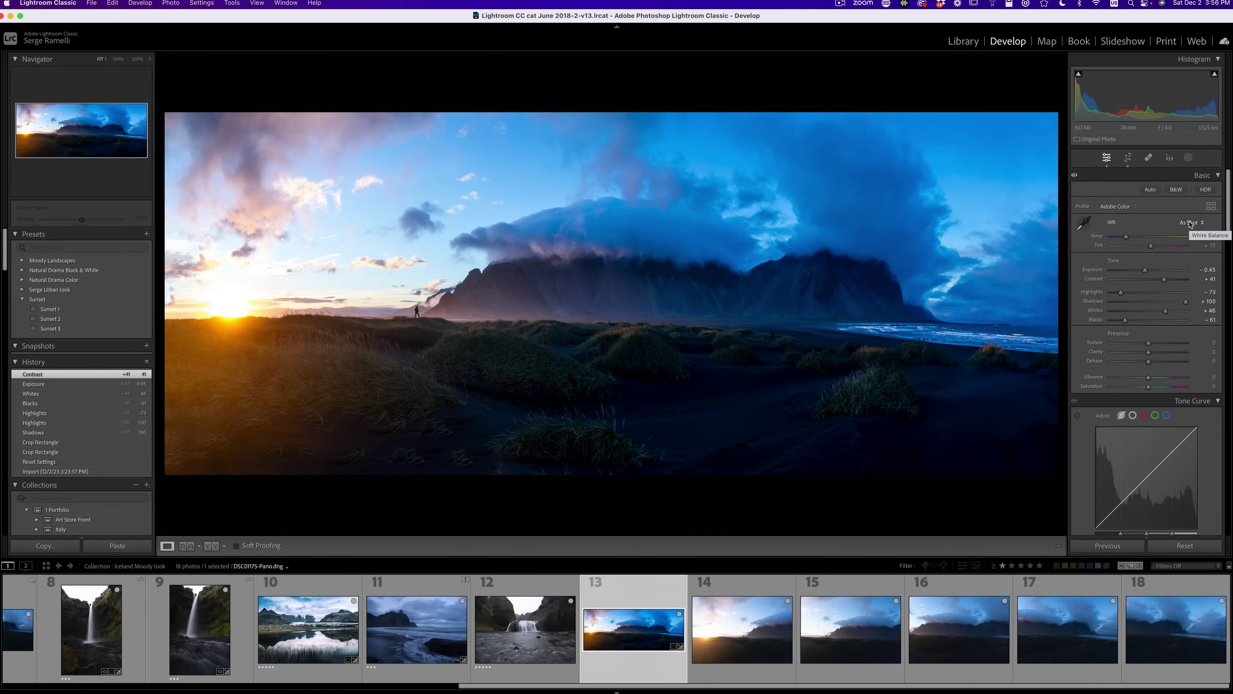
{"action": "left_click", "coordinate": [1190, 224]}
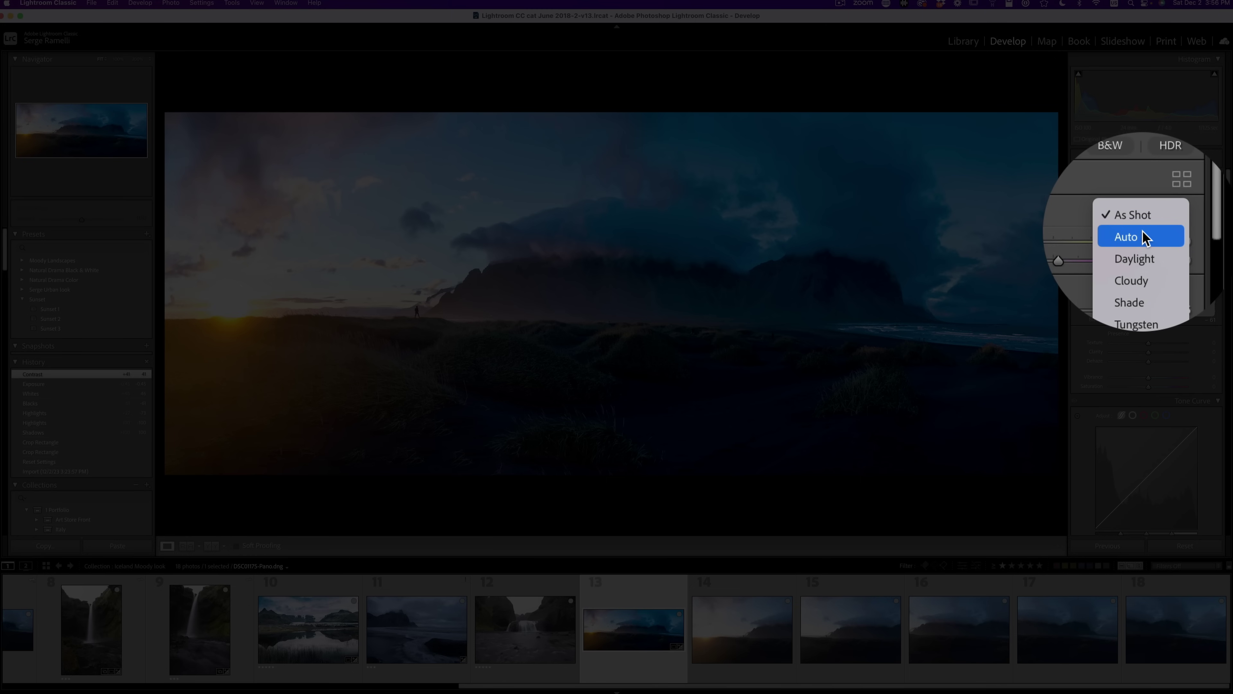
{"action": "left_click", "coordinate": [1193, 235]}
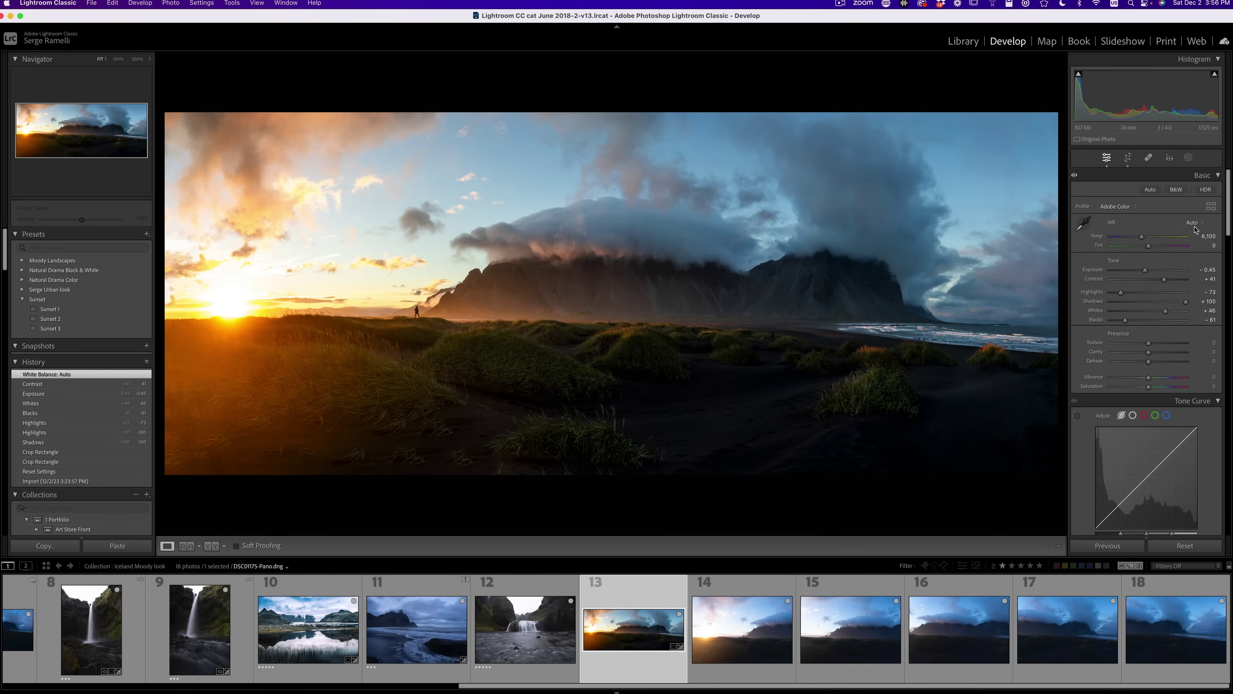
{"action": "left_click", "coordinate": [1195, 227]}
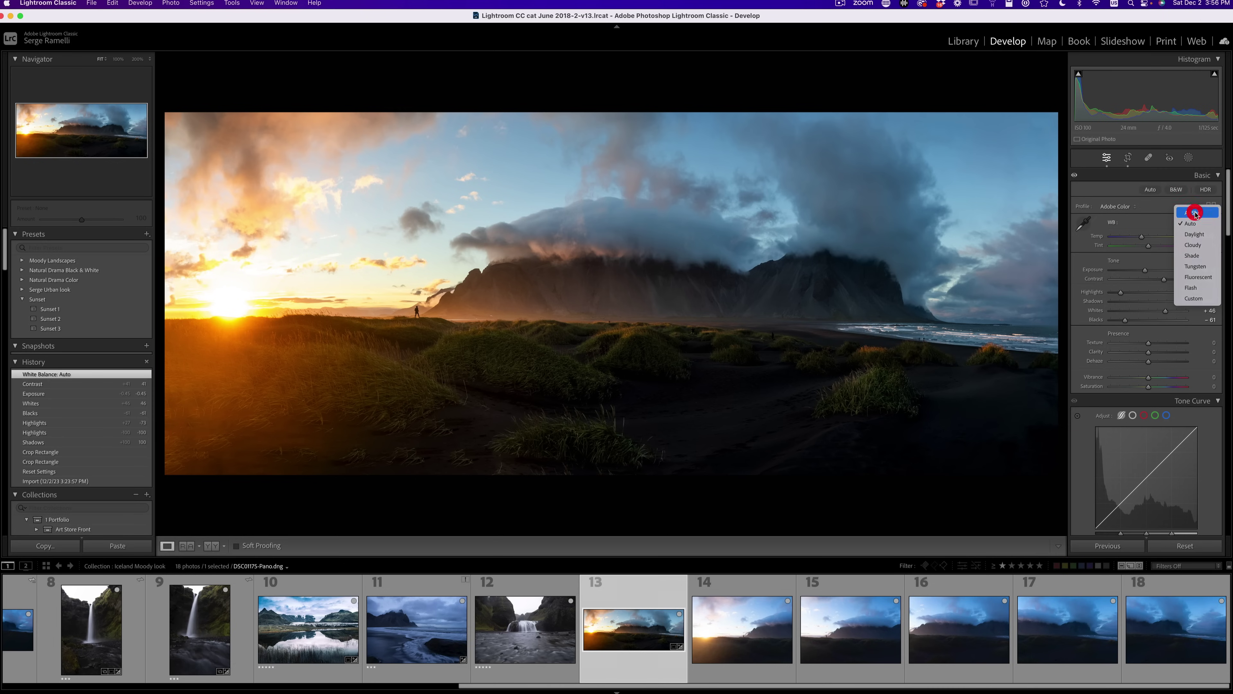
{"action": "left_click", "coordinate": [1195, 214]}
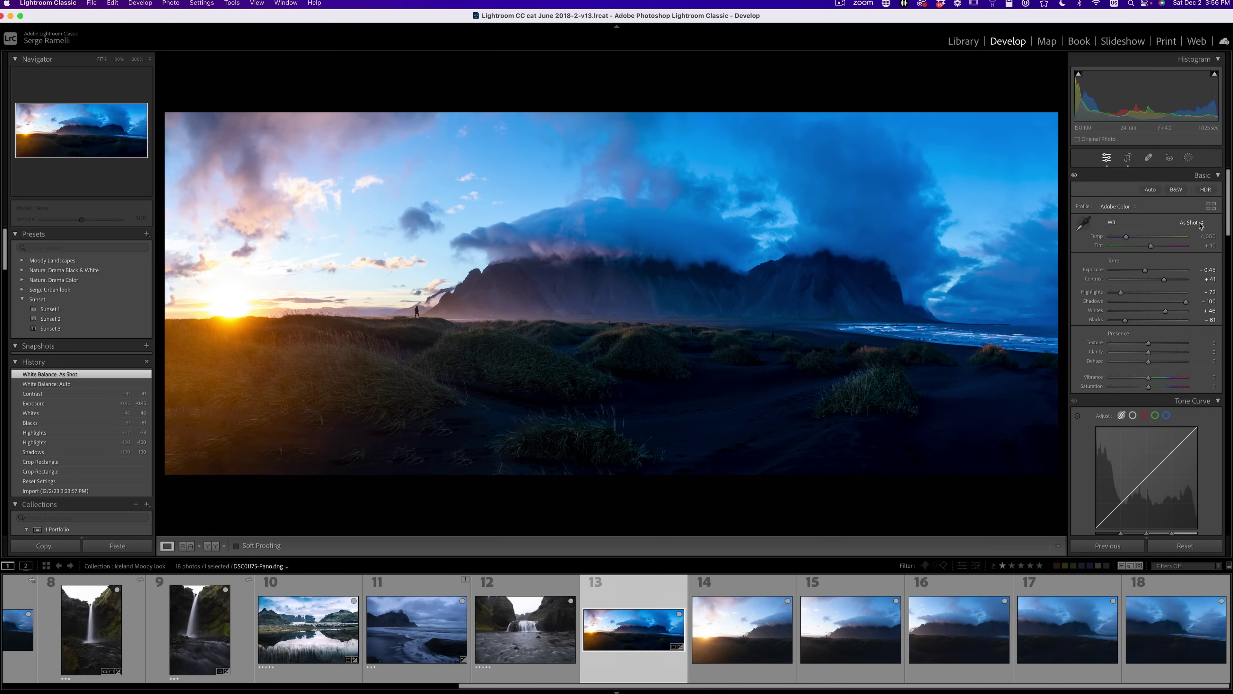
{"action": "left_click", "coordinate": [1196, 223]}
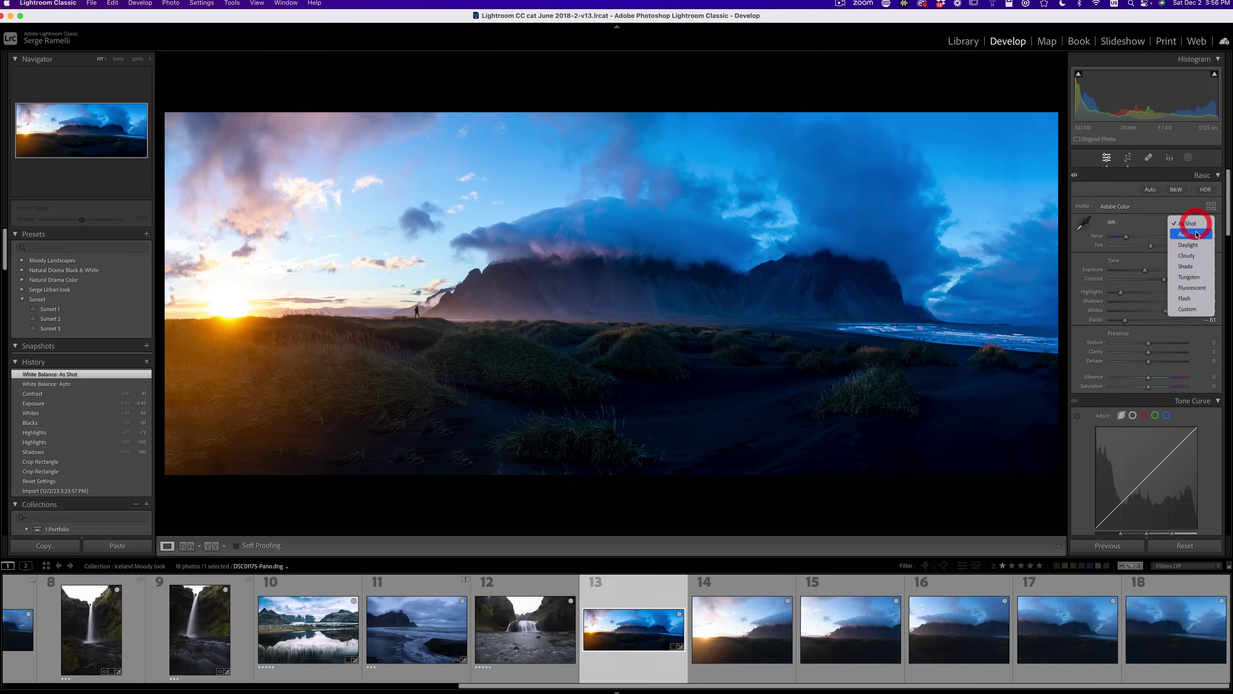
{"action": "left_click", "coordinate": [1197, 234]}
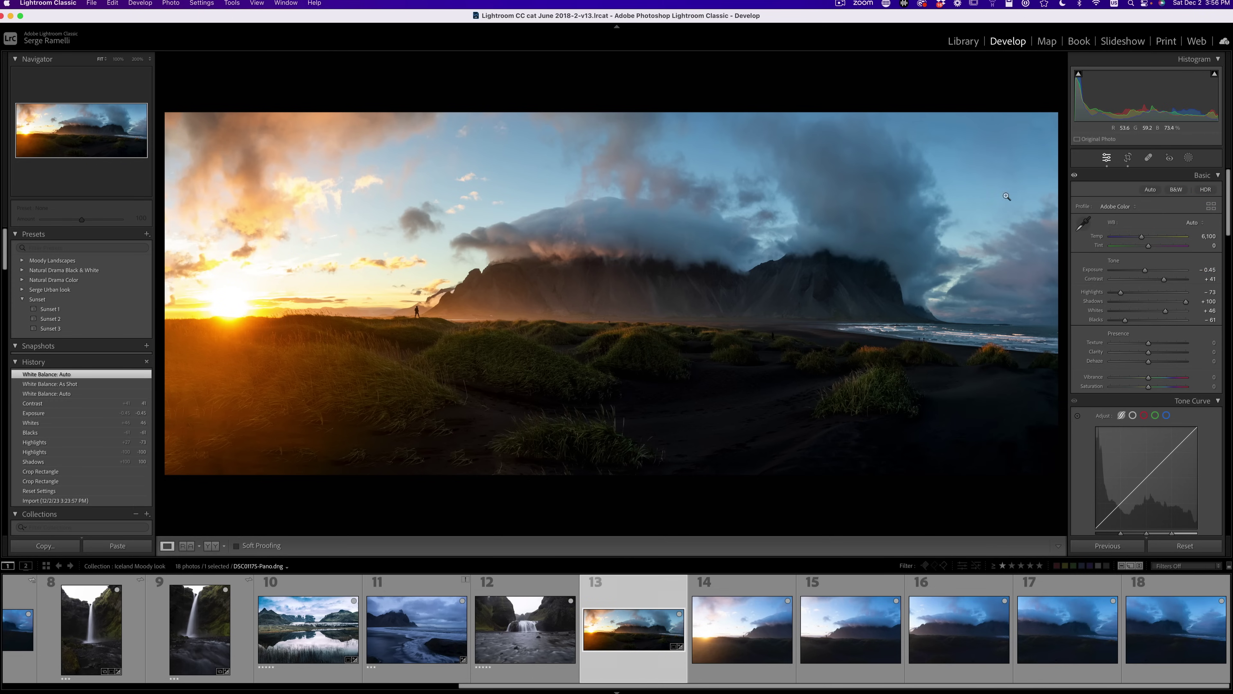
Step: Try Daylight, Cloudy and Shade white balance, then settle on Daylight (Temp 5,500)
{"action": "left_click", "coordinate": [1194, 222]}
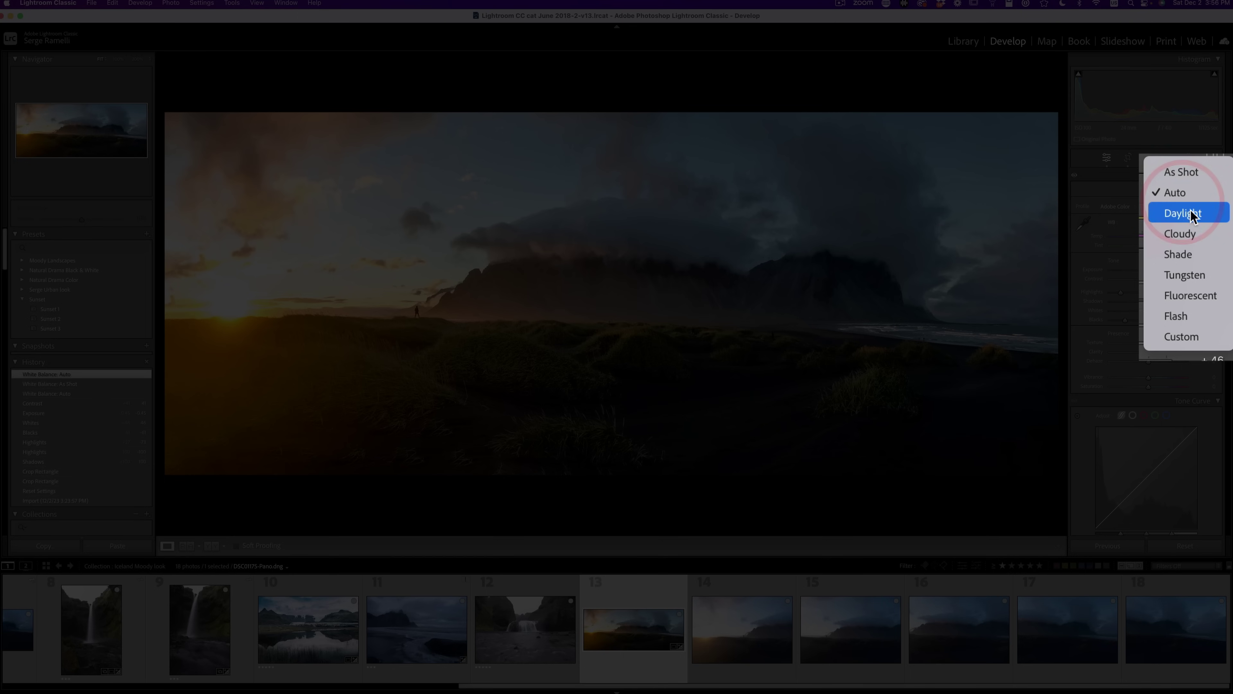
{"action": "left_click", "coordinate": [1190, 216]}
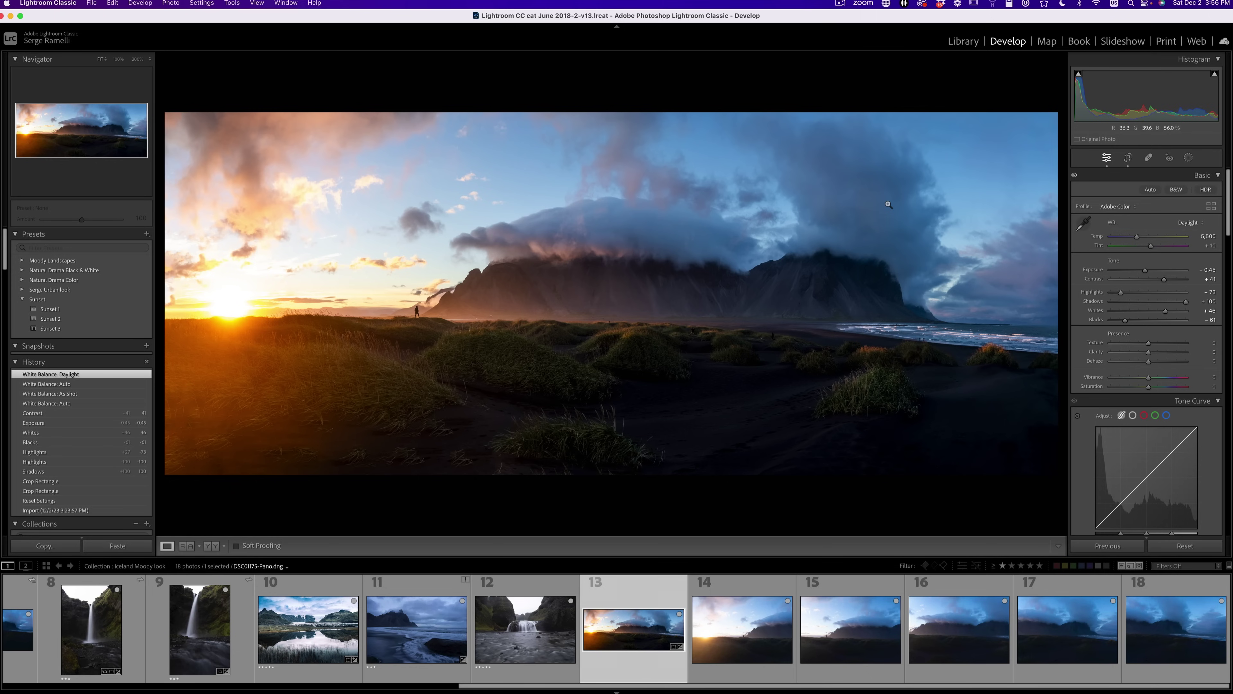
{"action": "left_click", "coordinate": [1198, 224]}
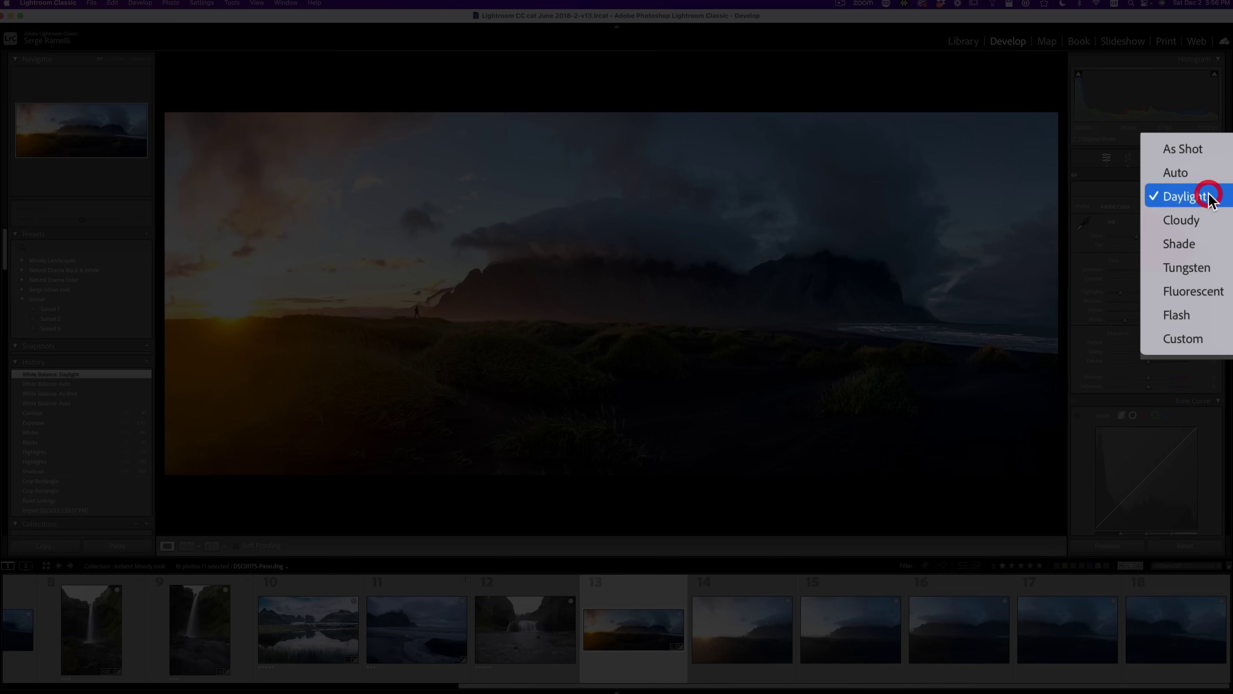
{"action": "left_click", "coordinate": [1200, 221]}
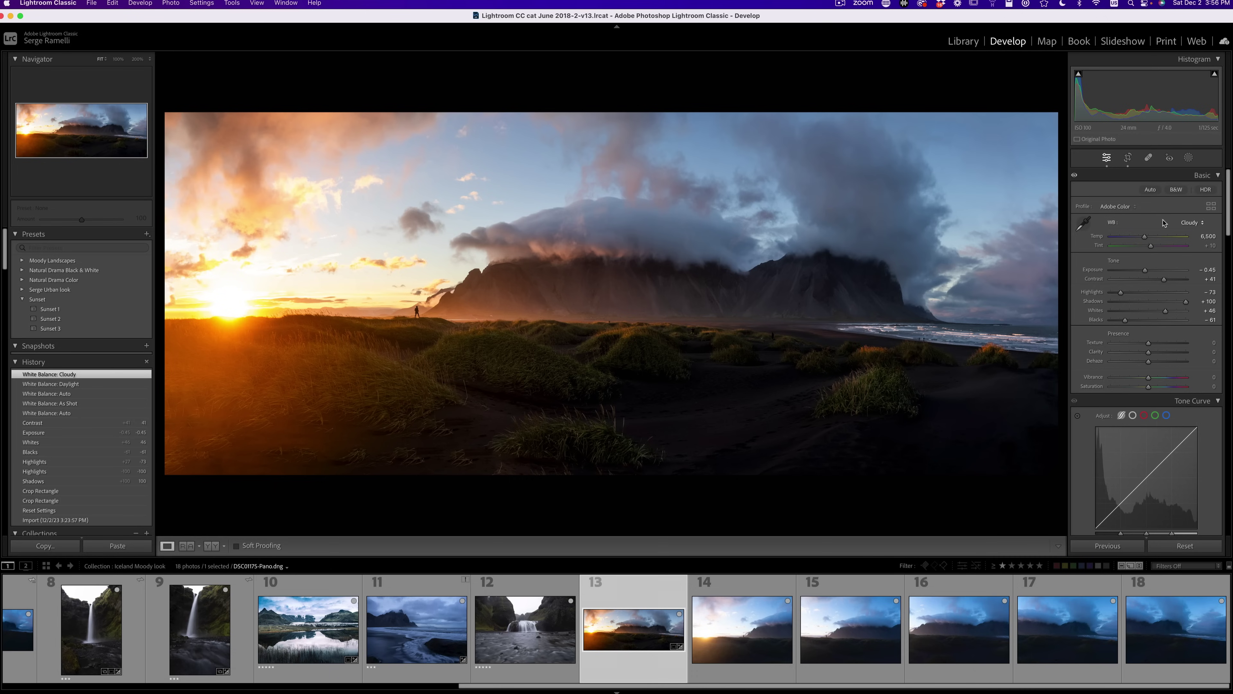
{"action": "left_click", "coordinate": [1192, 223]}
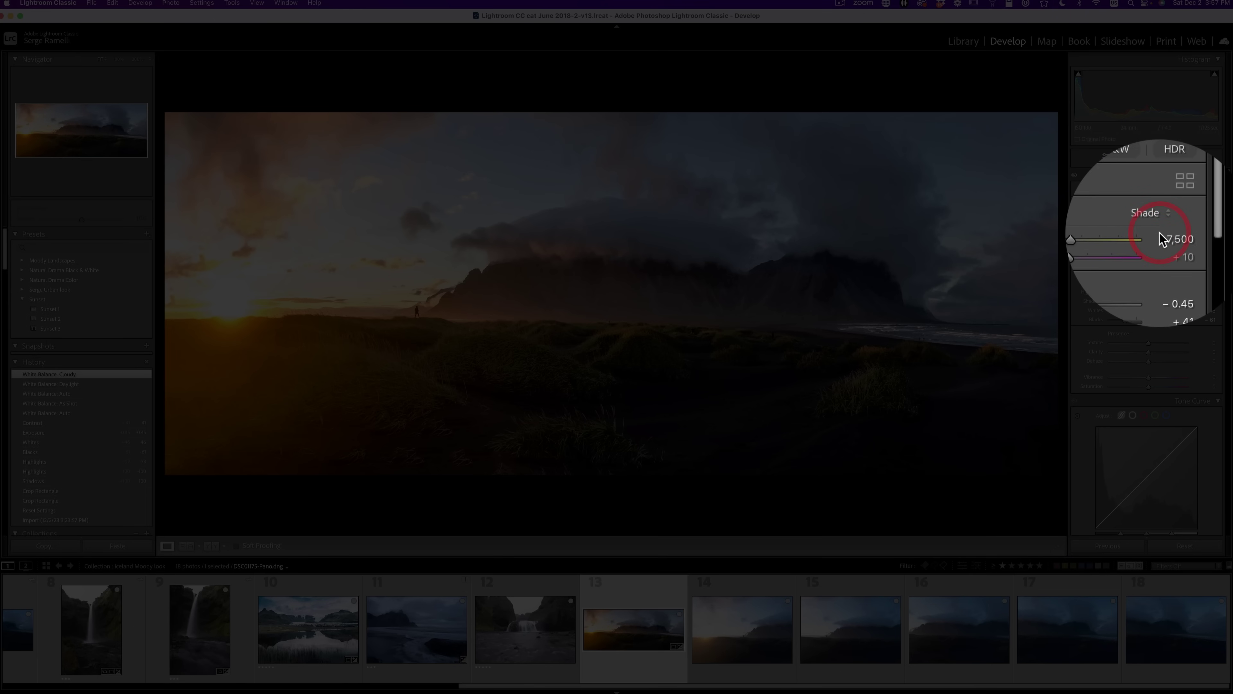
{"action": "left_click", "coordinate": [1197, 233]}
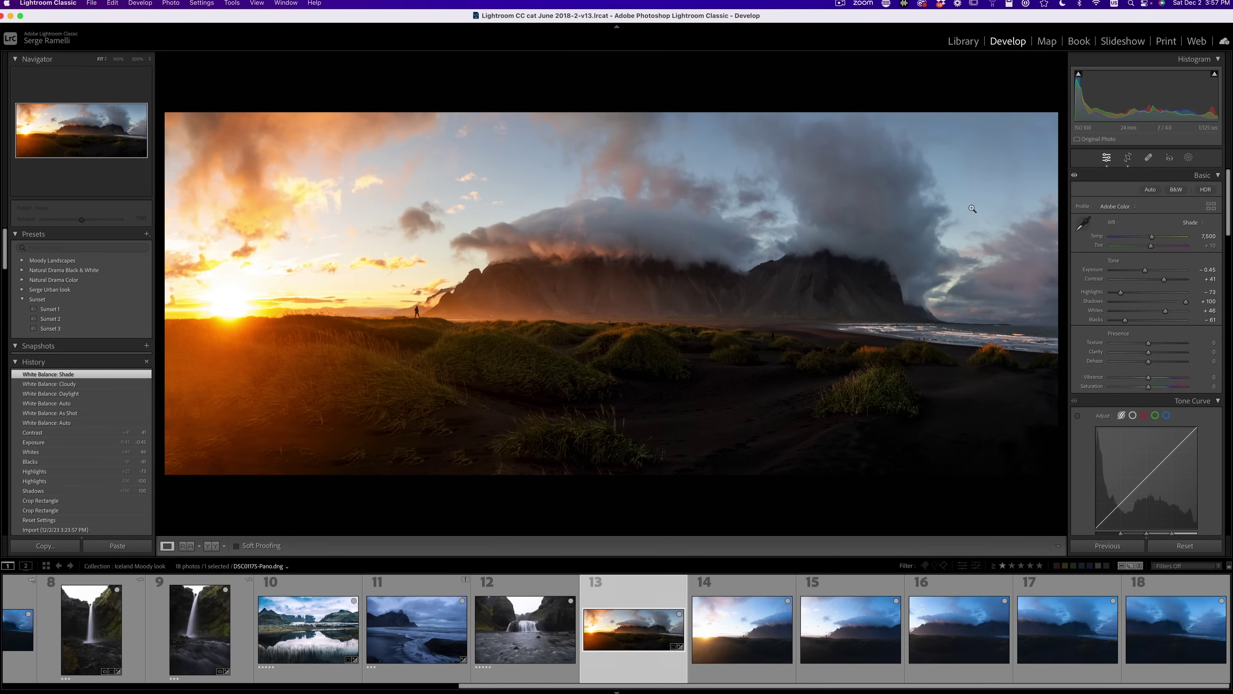
{"action": "left_click", "coordinate": [1193, 223]}
{"action": "left_click", "coordinate": [1194, 206]}
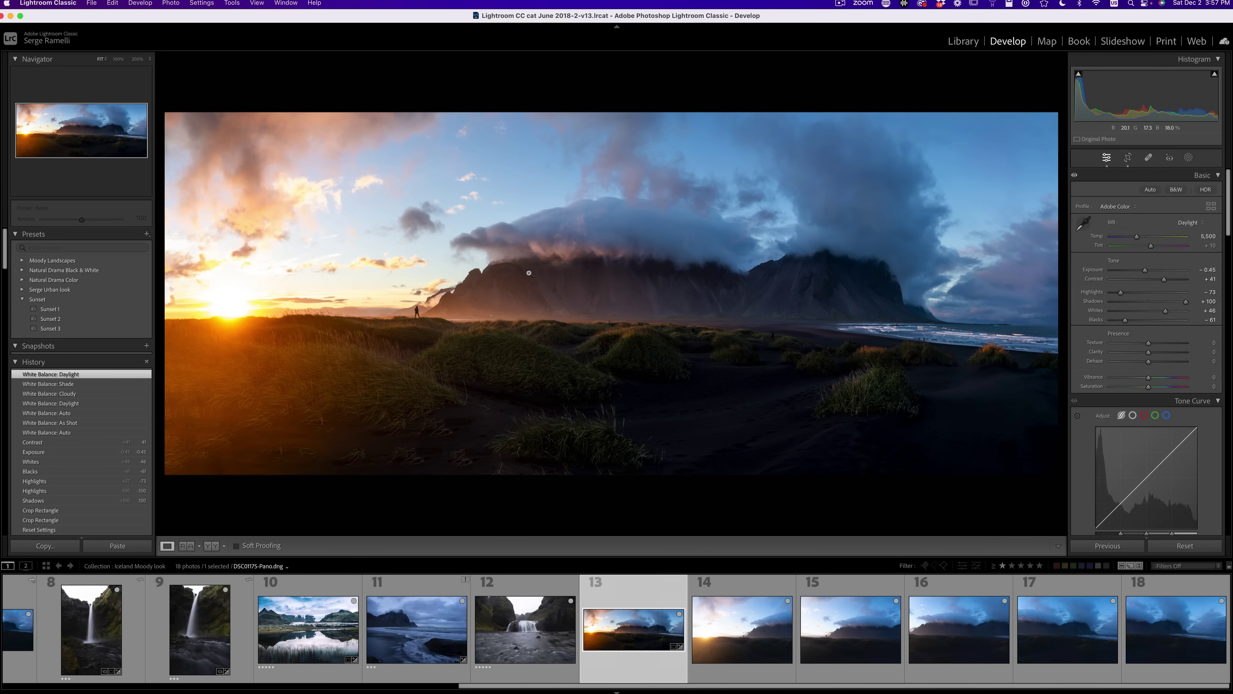
{"action": "left_click", "coordinate": [545, 258]}
Step: Push Tint to +34 and toggle the Basic panel off and on to compare
{"action": "left_click", "coordinate": [801, 205]}
{"action": "left_click_drag", "start_coordinate": [1151, 247], "coordinate": [1156, 247]}
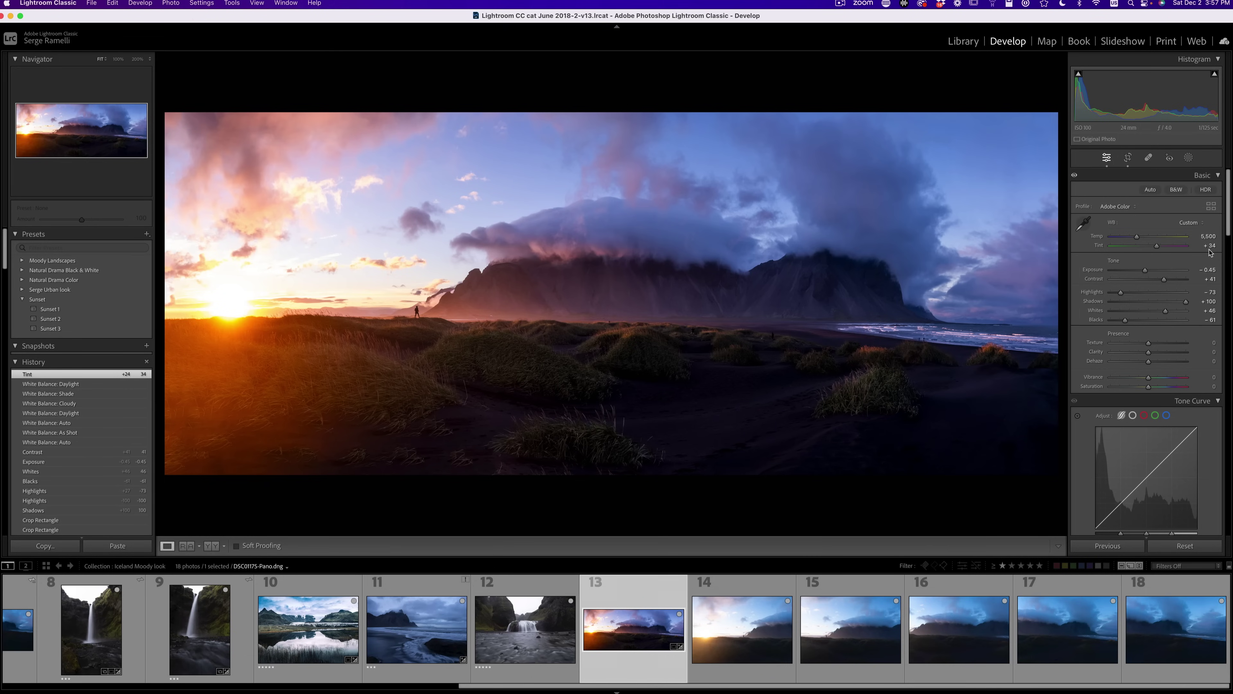
{"action": "left_click", "coordinate": [1074, 176]}
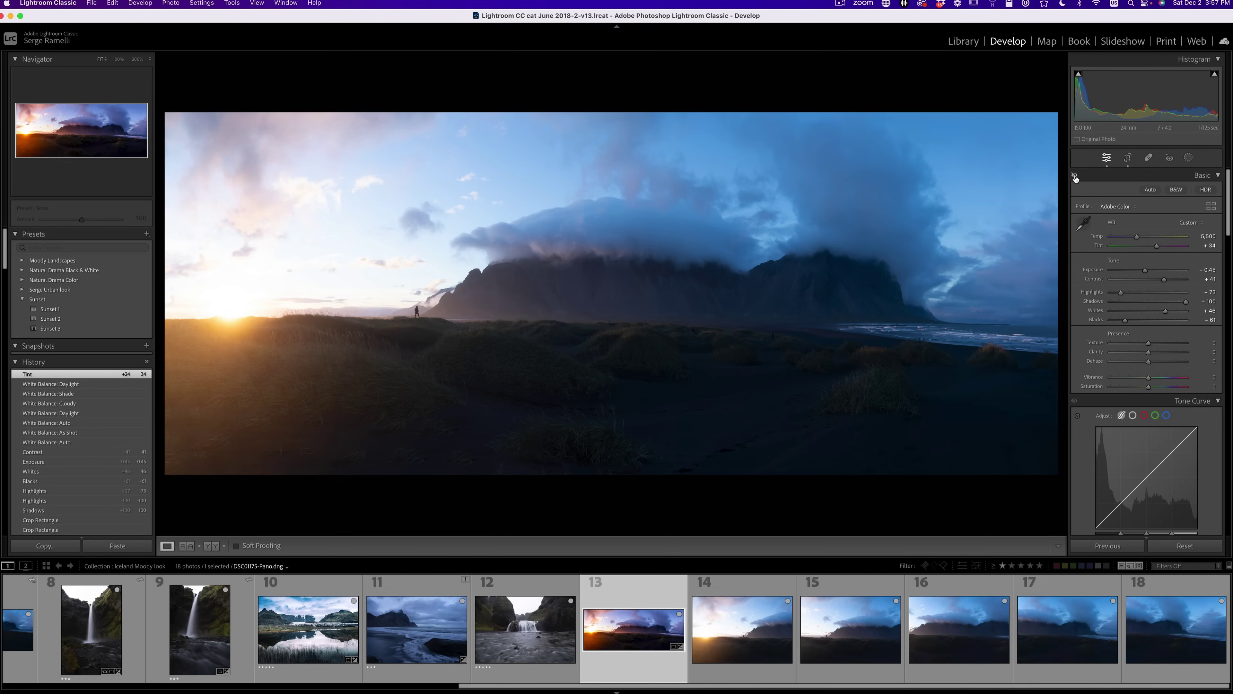
{"action": "left_click", "coordinate": [1075, 177]}
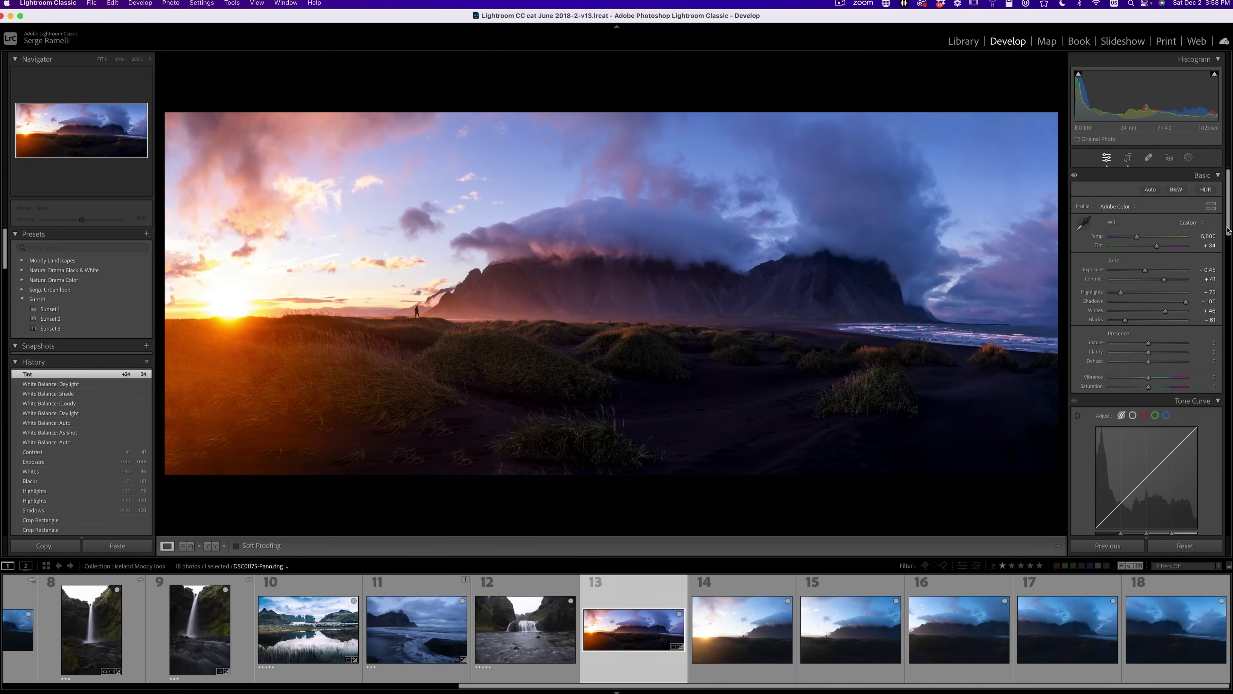
Step: In HSL Saturation set Red +20, Orange +22 and Yellow +22, then return to Hue
{"action": "left_click_drag", "start_coordinate": [1229, 231], "coordinate": [1229, 258]}
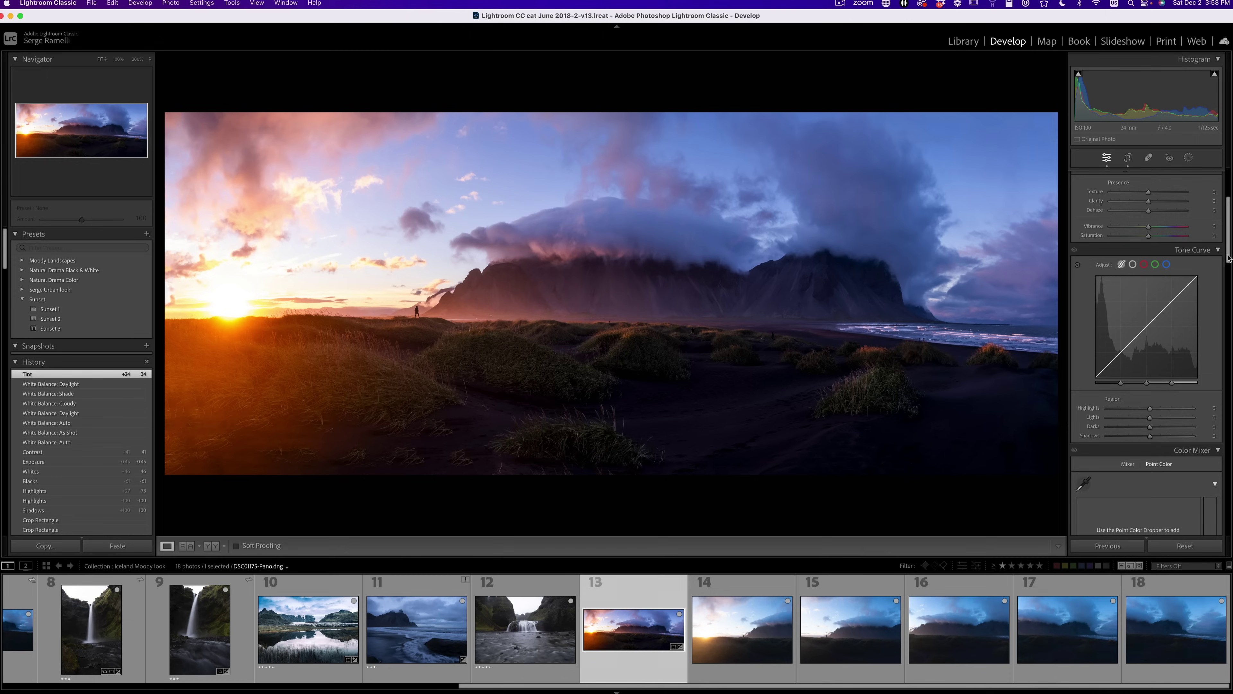
{"action": "left_click_drag", "start_coordinate": [1229, 257], "coordinate": [1221, 284]}
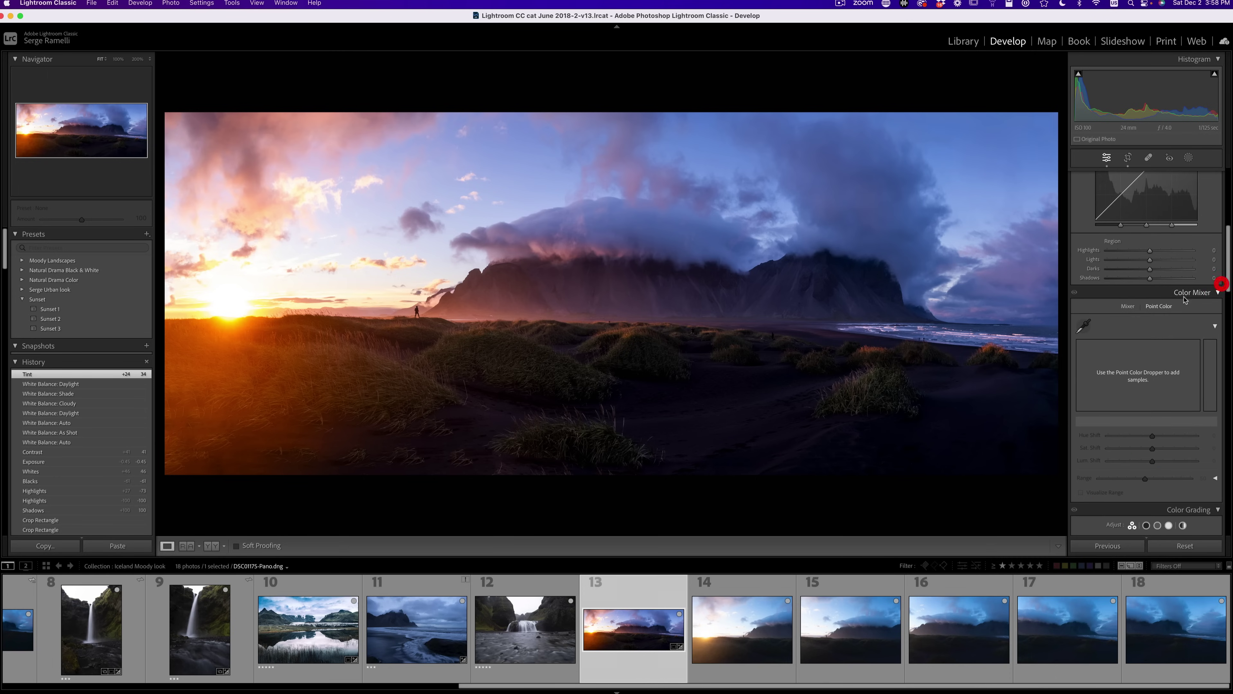
{"action": "left_click", "coordinate": [1126, 307]}
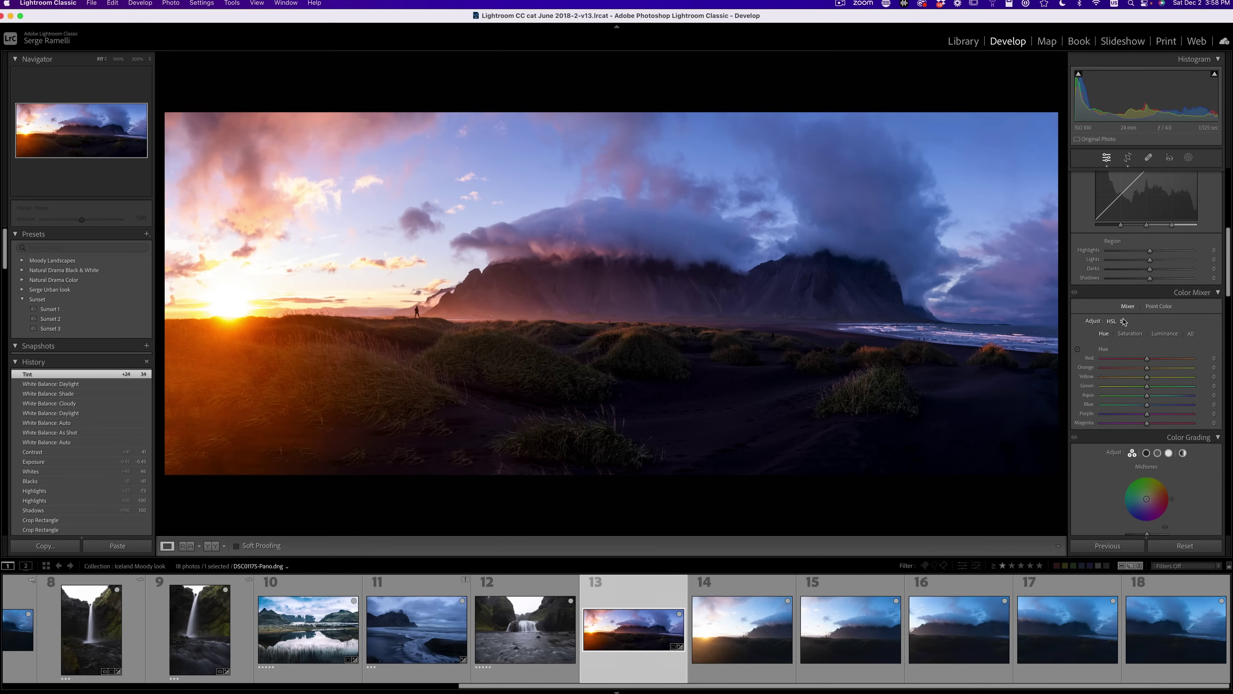
{"action": "left_click", "coordinate": [1134, 337]}
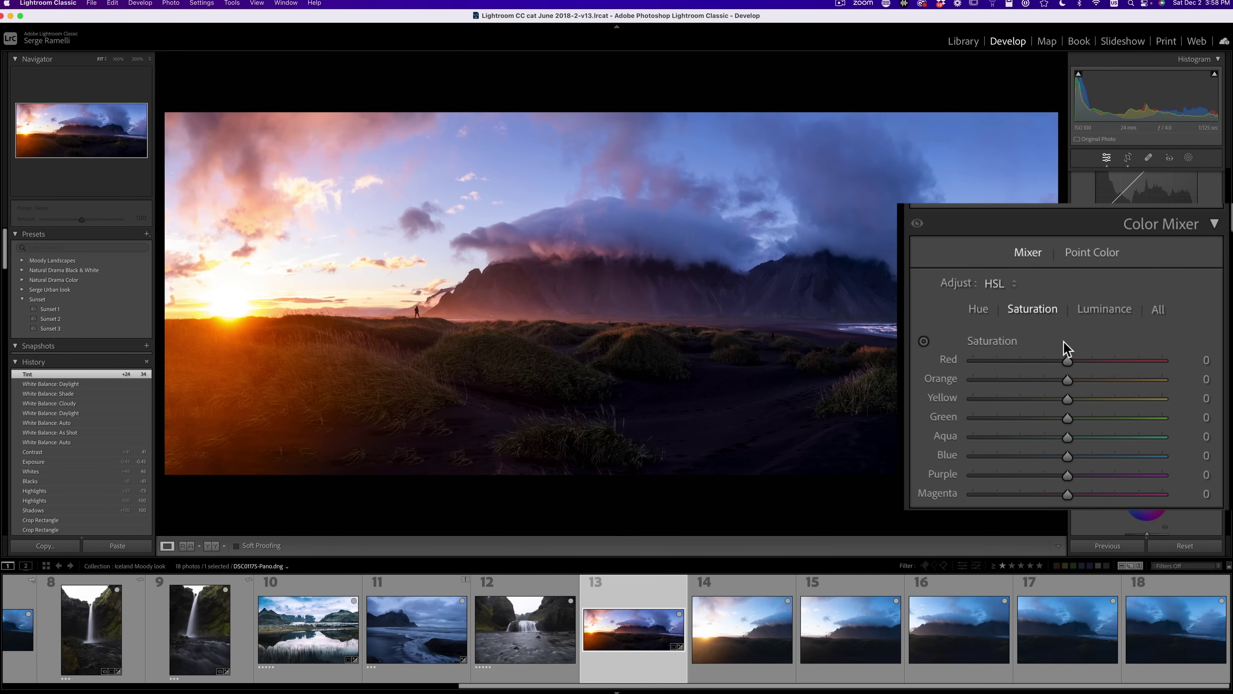
{"action": "left_click_drag", "start_coordinate": [1067, 361], "coordinate": [1089, 380]}
{"action": "left_click", "coordinate": [1088, 398]}
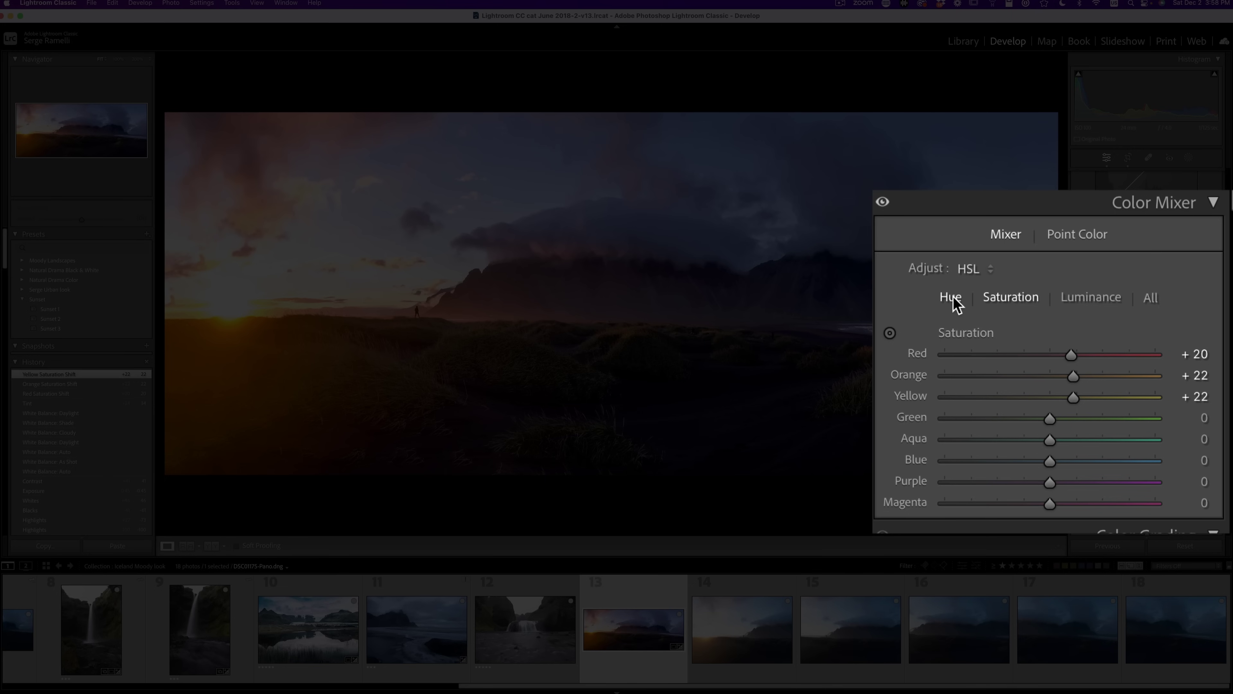
{"action": "left_click", "coordinate": [1104, 334]}
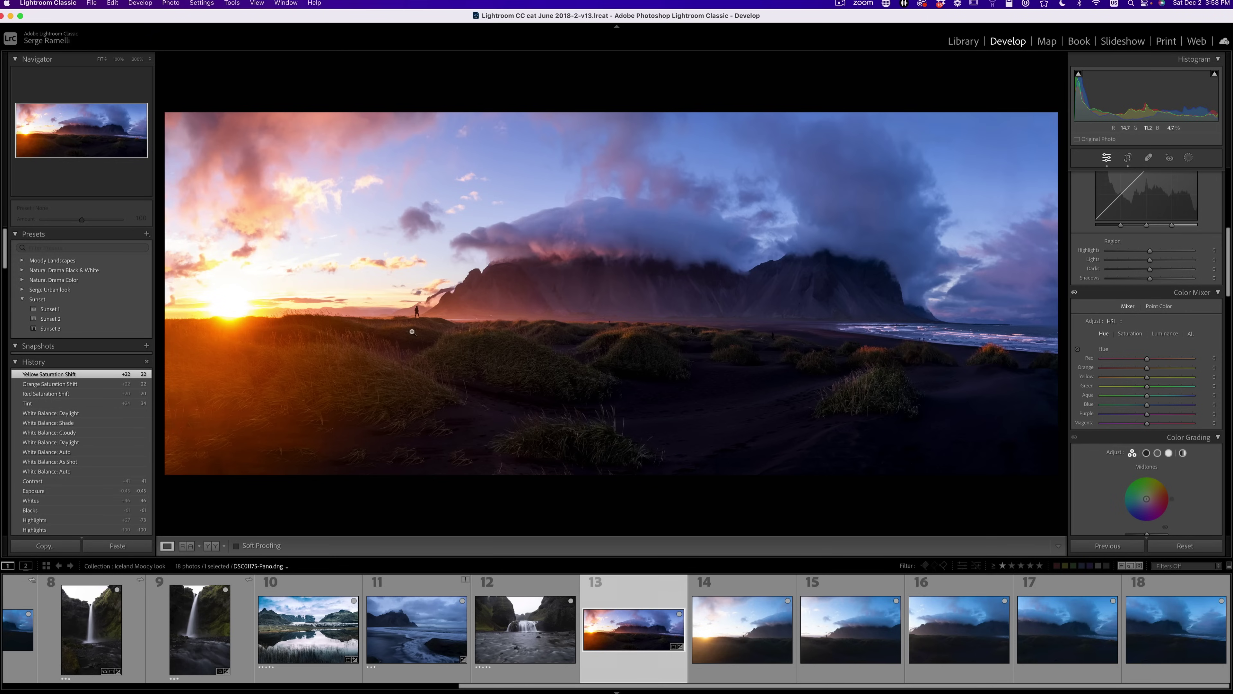
Step: Sample the yellow sun glow as a point colour and shift its hue and saturation
{"action": "left_click", "coordinate": [1161, 307]}
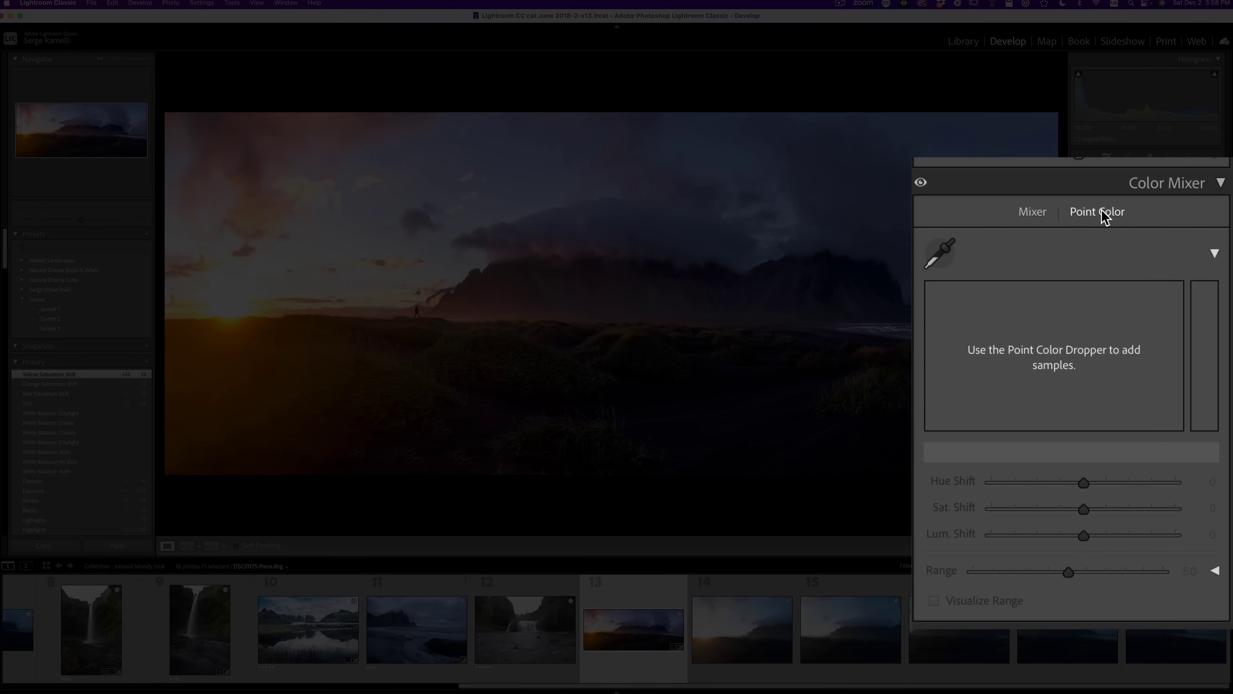
{"action": "left_click", "coordinate": [1083, 326]}
{"action": "left_click", "coordinate": [261, 314]}
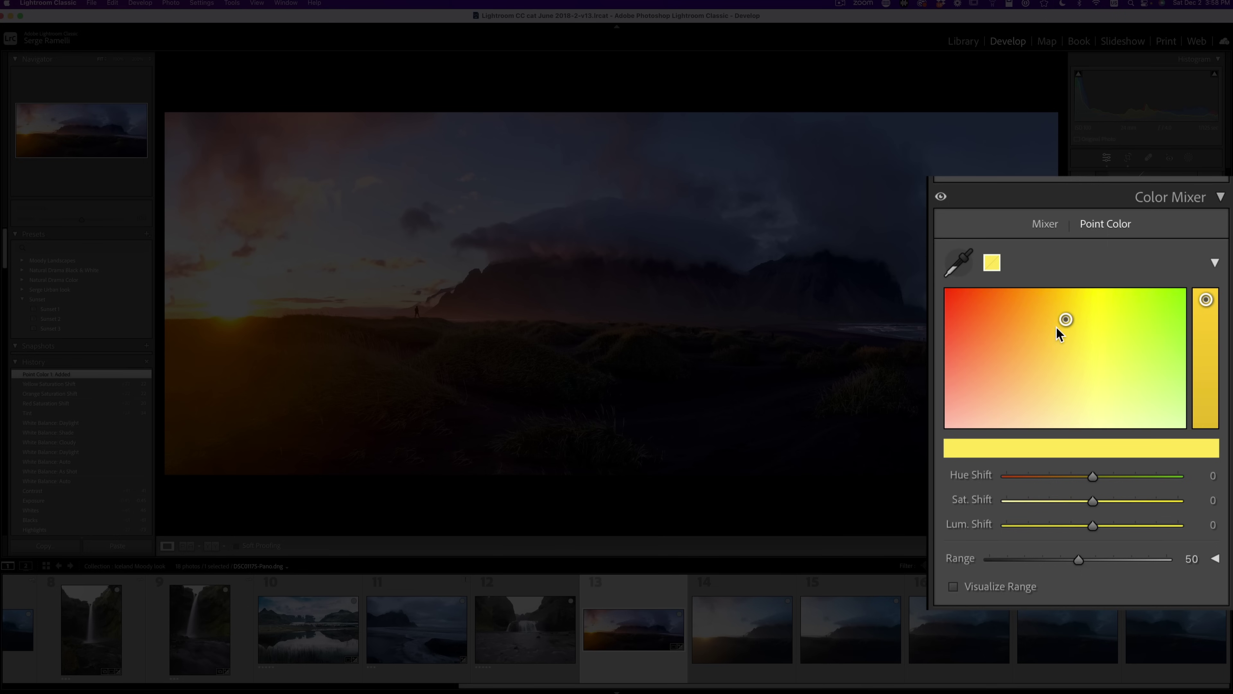
{"action": "left_click_drag", "start_coordinate": [1066, 321], "coordinate": [1131, 358]}
Step: Sample the pink clouds and blue sky, adjusting each one's hue and saturation, then compare with the mixer off
{"action": "left_click", "coordinate": [1083, 326]}
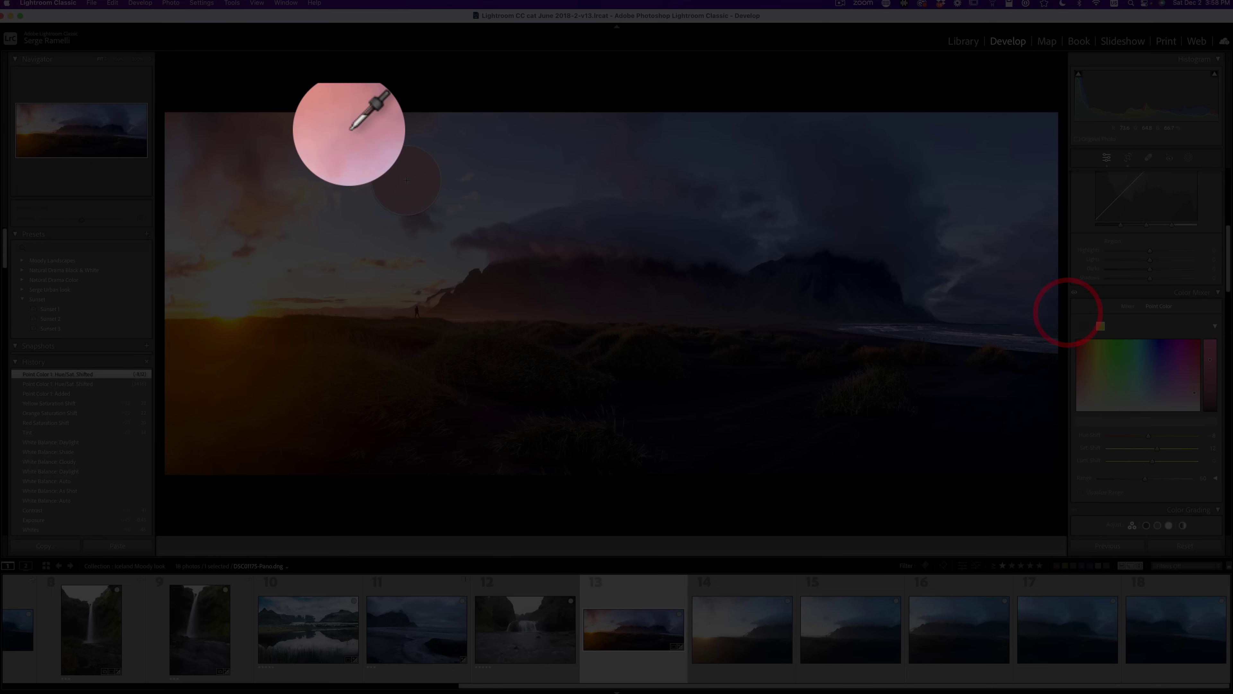
{"action": "left_click", "coordinate": [326, 118]}
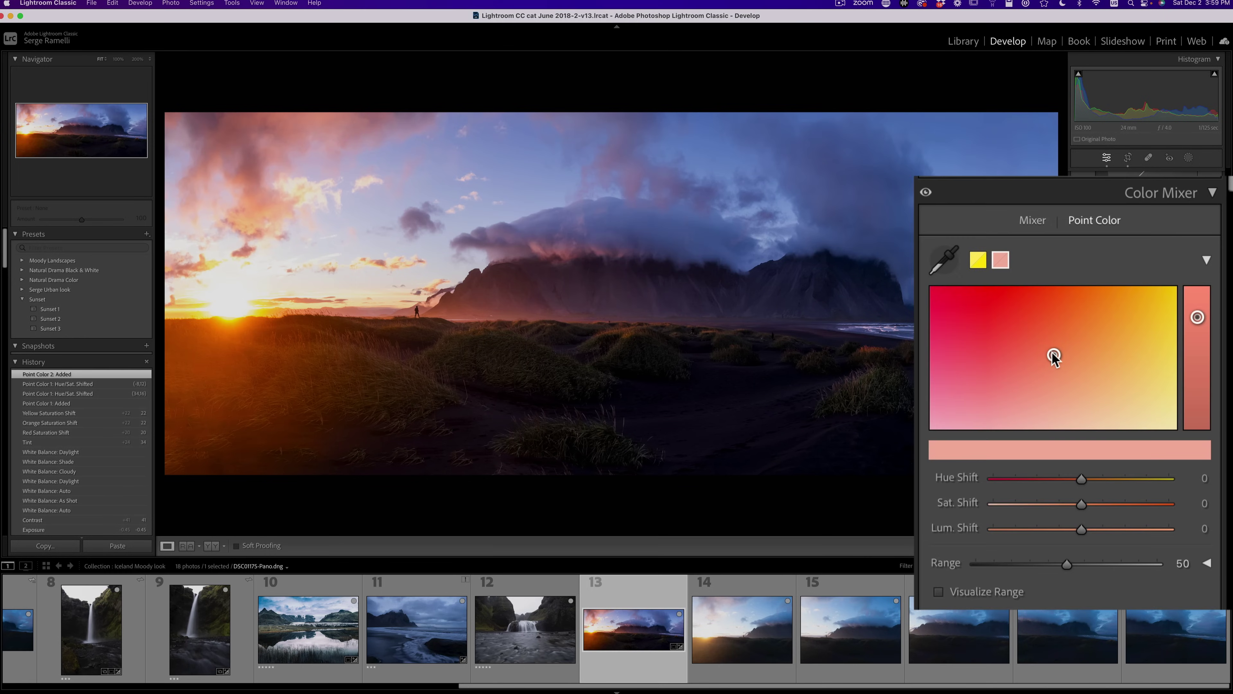
{"action": "left_click_drag", "start_coordinate": [1139, 374], "coordinate": [1132, 370]}
{"action": "left_click", "coordinate": [1083, 325]}
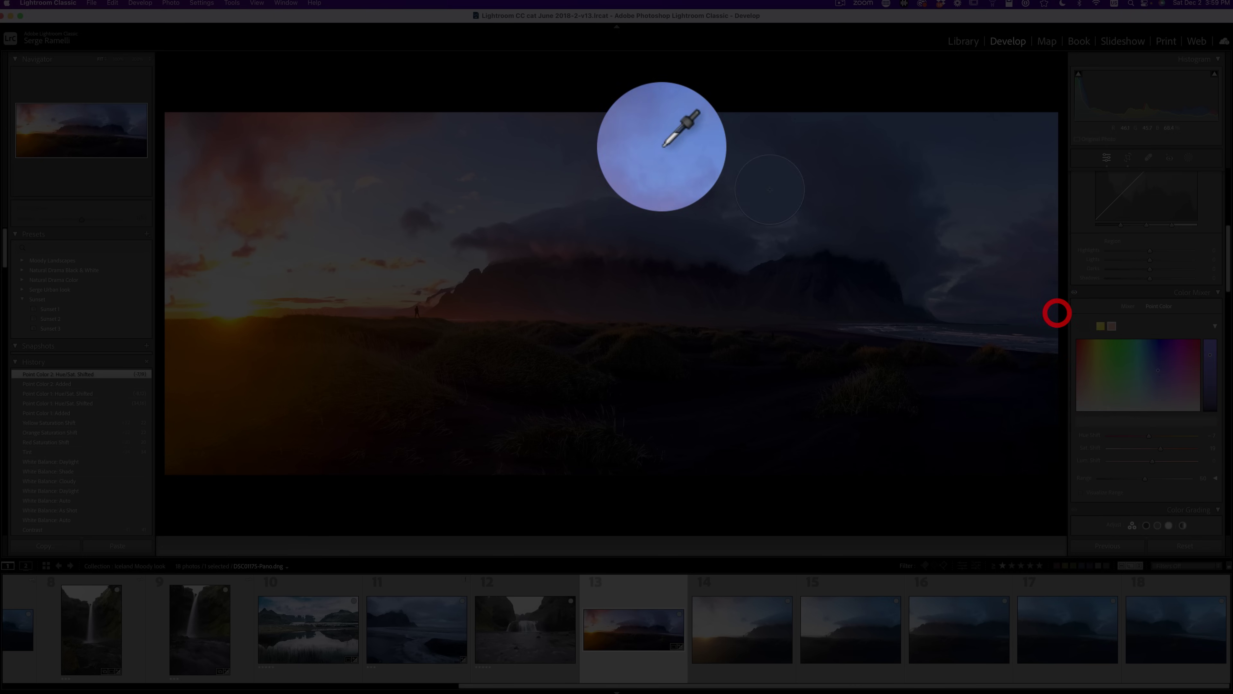
{"action": "left_click", "coordinate": [705, 153]}
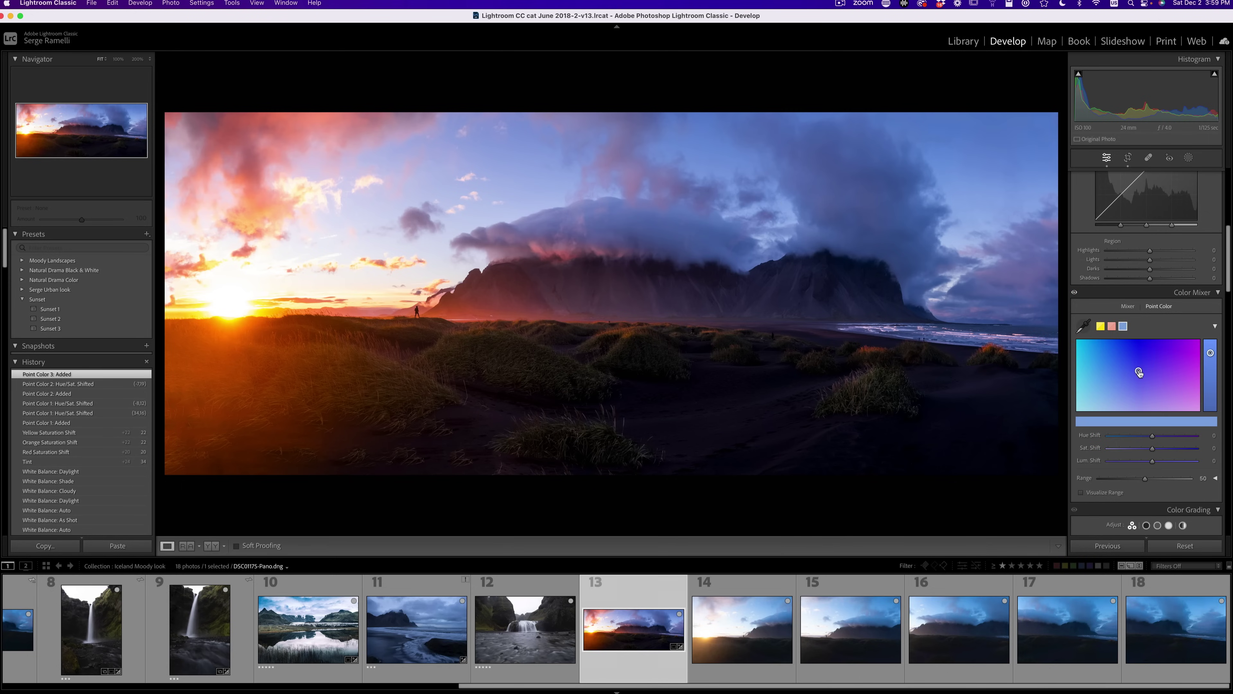
{"action": "left_click_drag", "start_coordinate": [1139, 372], "coordinate": [1140, 371]}
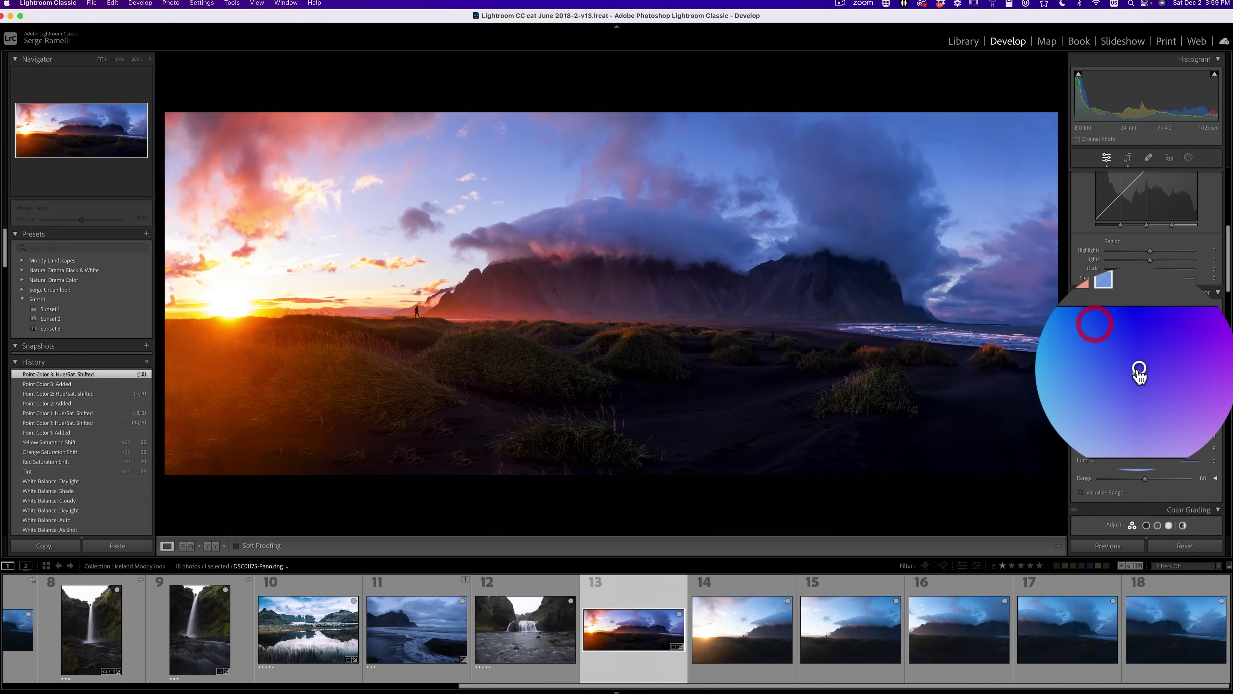
{"action": "left_click", "coordinate": [1074, 292]}
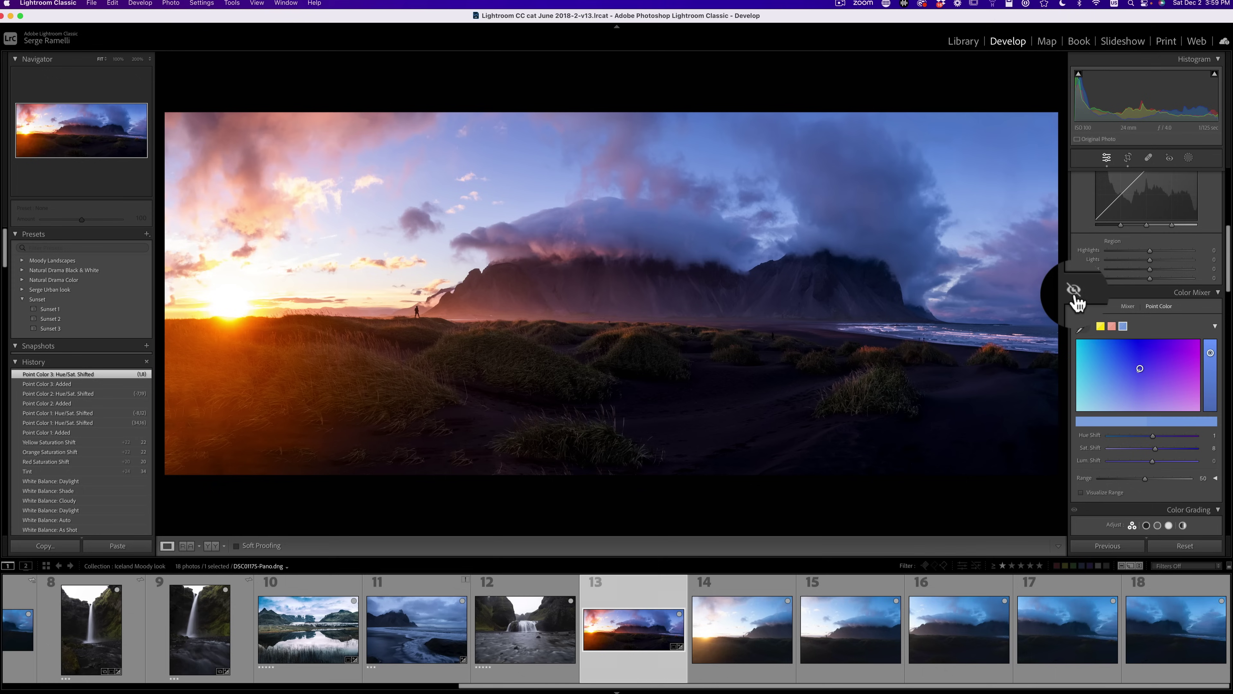
{"action": "left_click", "coordinate": [1074, 291]}
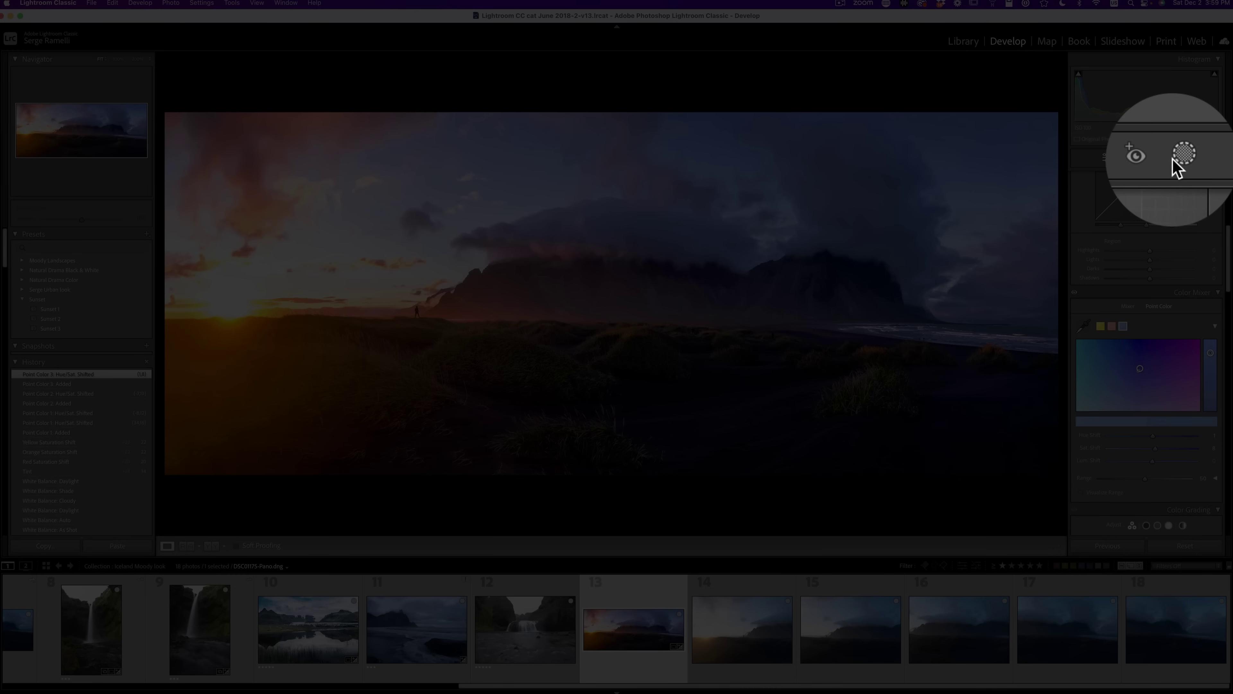
Step: Drag a linear gradient down from the sky's top edge at Exposure -0.39, widen it, and compare on/off
{"action": "left_click", "coordinate": [1188, 157]}
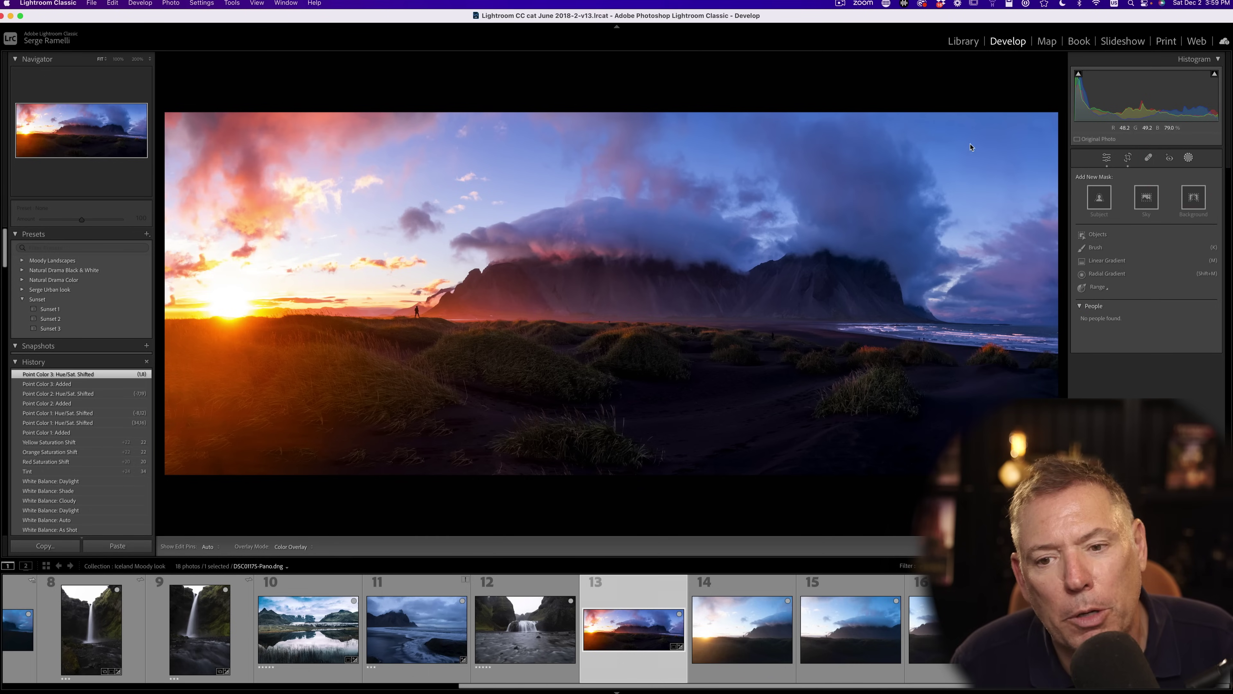
{"action": "left_click", "coordinate": [1120, 259]}
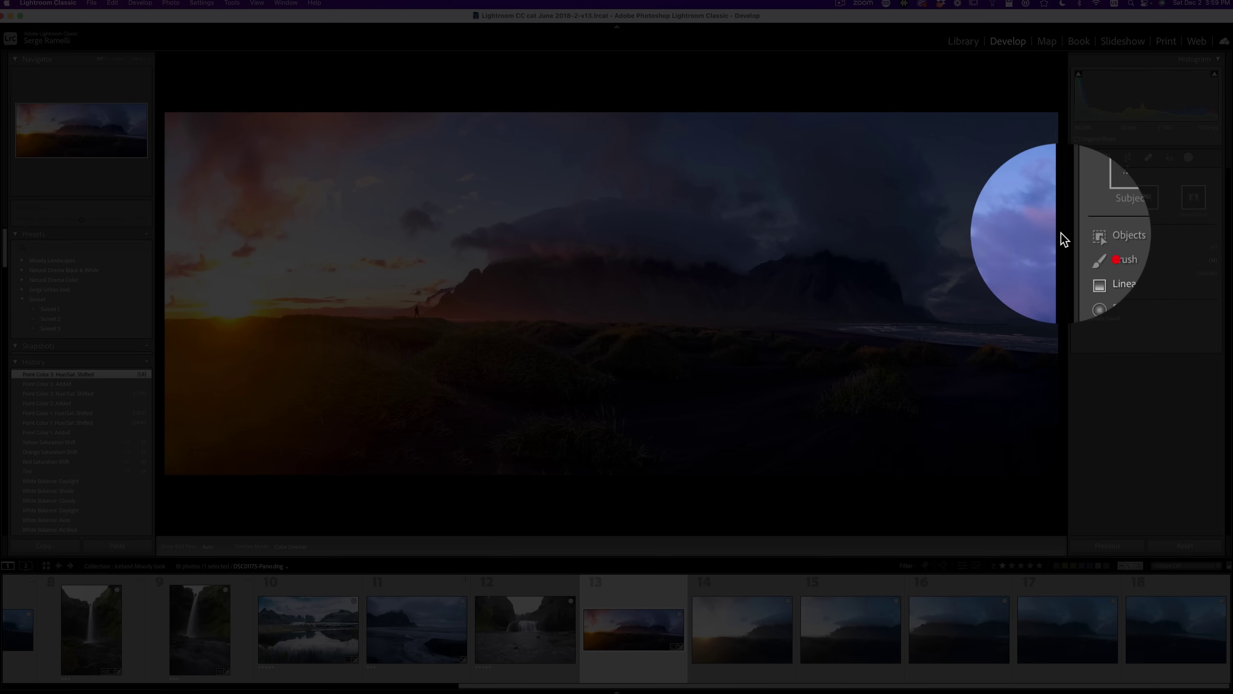
{"action": "left_click_drag", "start_coordinate": [683, 111], "coordinate": [682, 210]}
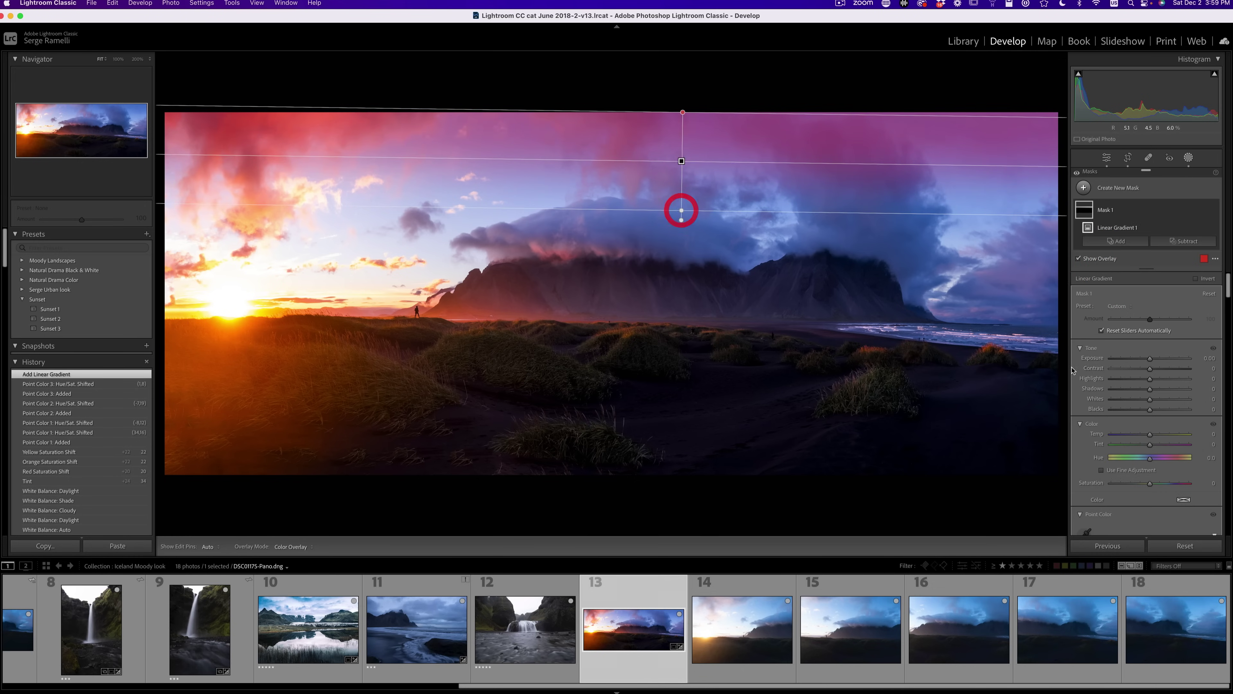
{"action": "left_click_drag", "start_coordinate": [1086, 377], "coordinate": [1083, 376]}
{"action": "left_click_drag", "start_coordinate": [681, 211], "coordinate": [681, 256]}
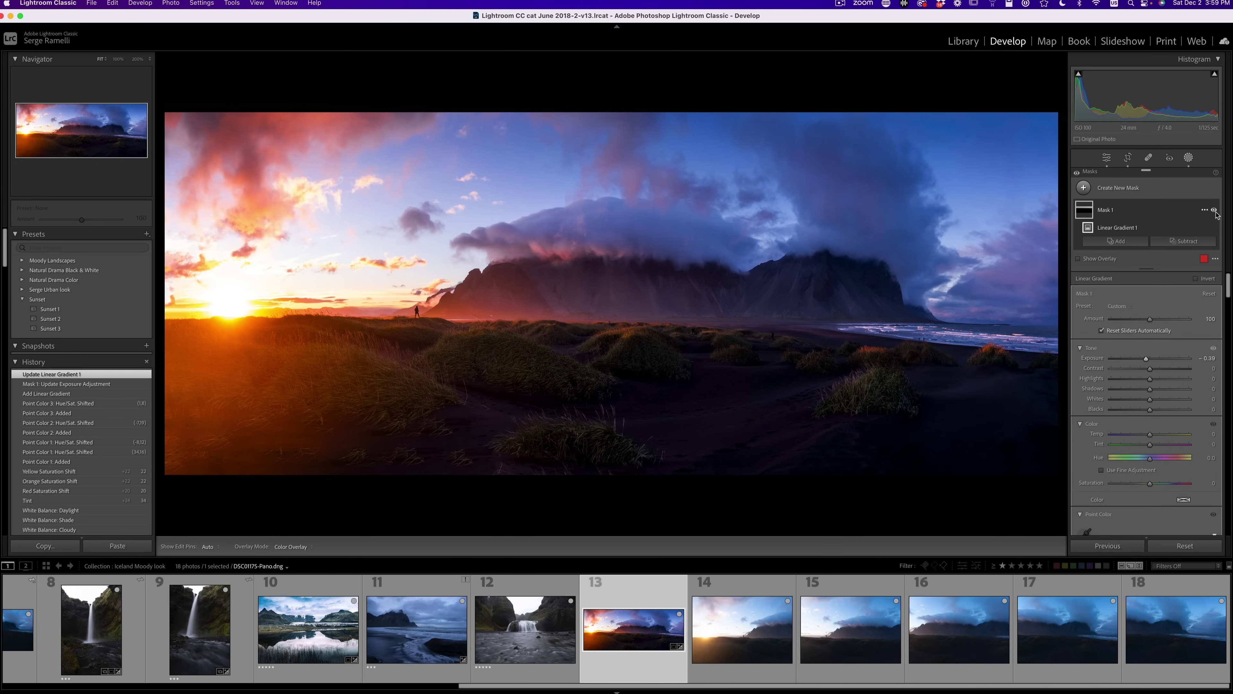
{"action": "left_click", "coordinate": [1214, 210]}
{"action": "left_click", "coordinate": [1214, 210]}
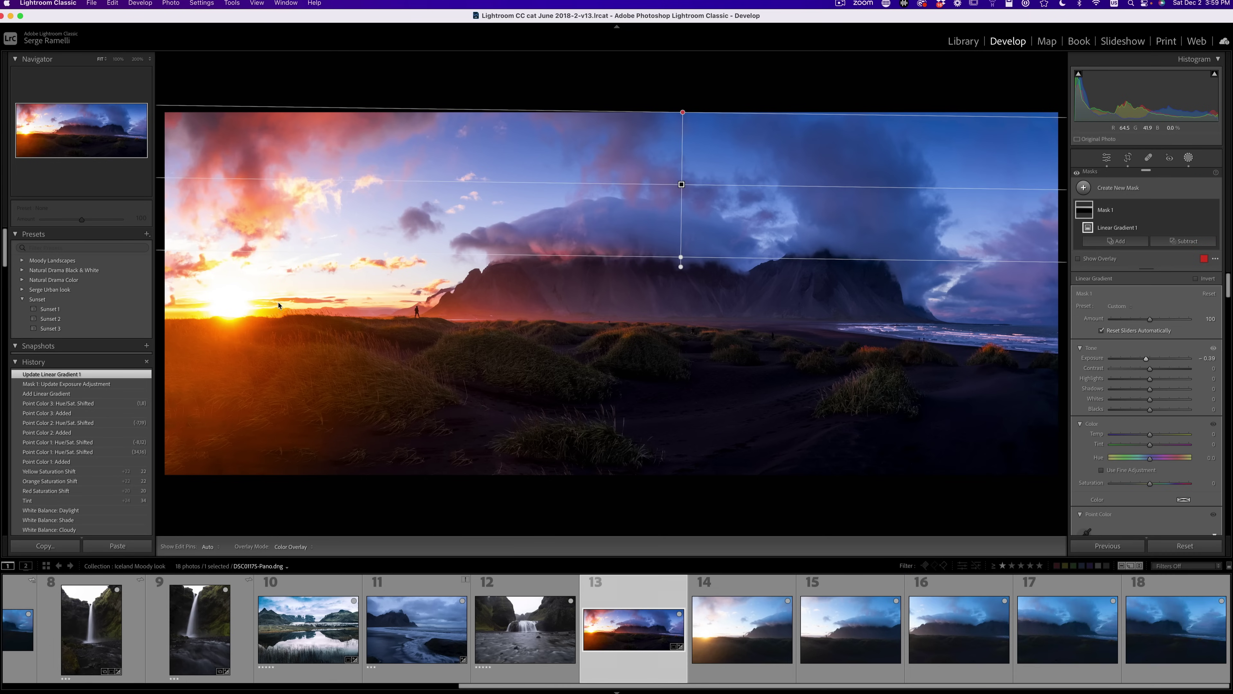
Step: Add a brush mask at flow 100 with extra feather and paint strokes across the sky
{"action": "left_click", "coordinate": [1084, 188]}
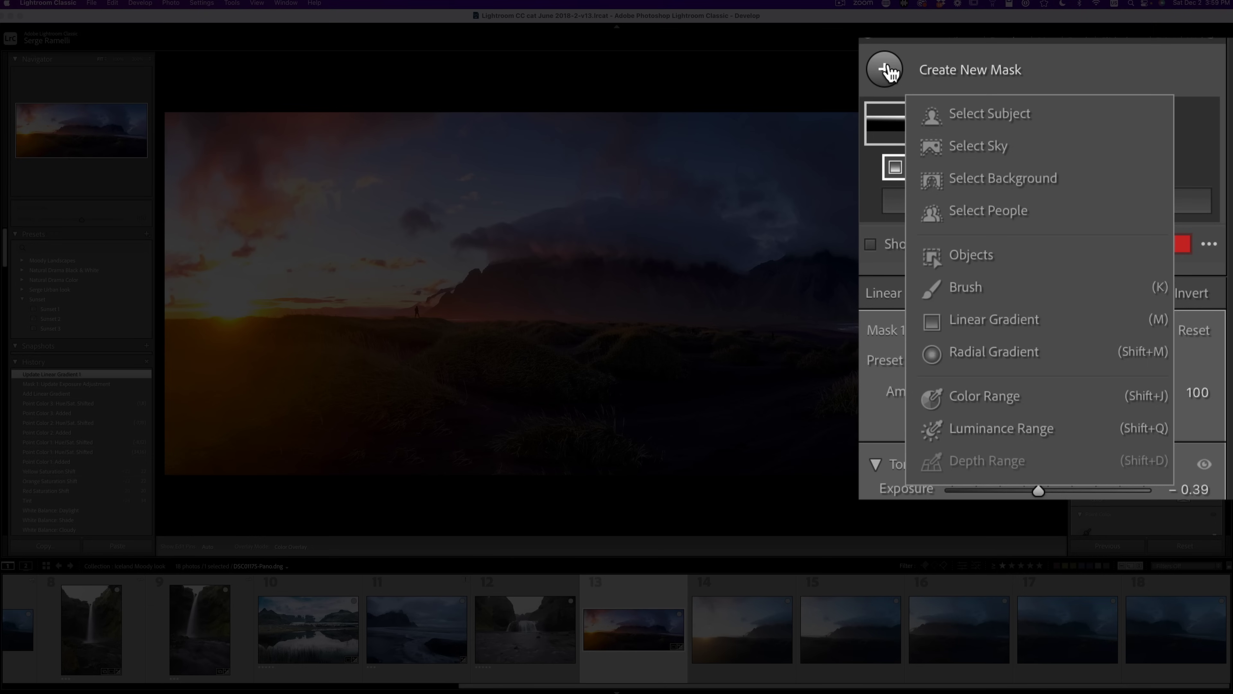
{"action": "left_click", "coordinate": [1117, 275]}
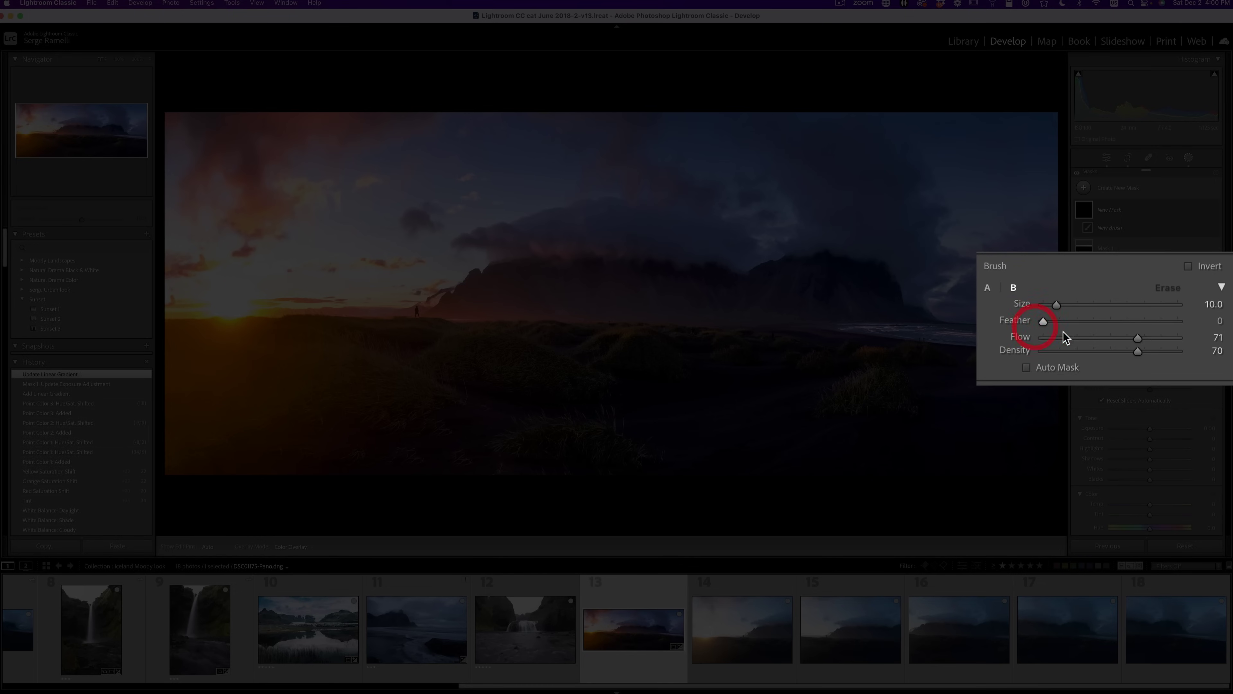
{"action": "key", "text": "0"}
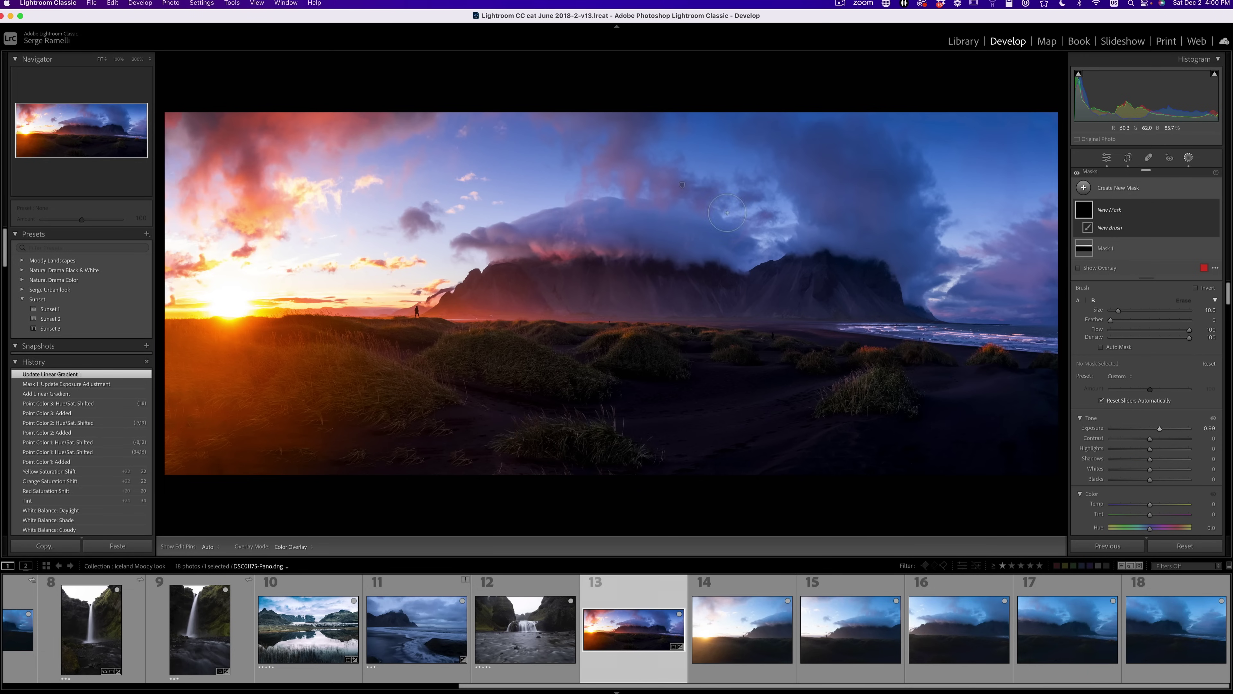
{"action": "mouse_move", "coordinate": [763, 157]}
{"action": "left_mouse_down"}
{"action": "mouse_move", "coordinate": [850, 156]}
{"action": "mouse_move", "coordinate": [842, 239]}
{"action": "mouse_move", "coordinate": [807, 249]}
{"action": "mouse_move", "coordinate": [895, 208]}
{"action": "left_mouse_up"}
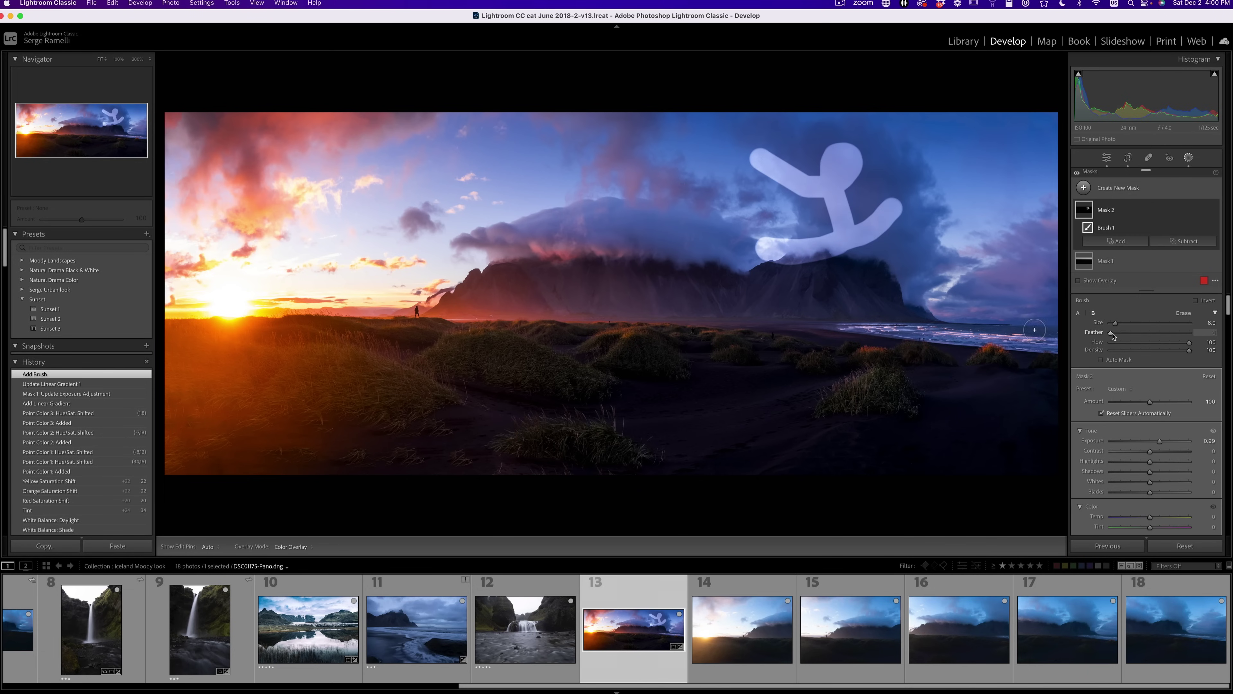
{"action": "left_click_drag", "start_coordinate": [1112, 333], "coordinate": [1183, 334]}
{"action": "mouse_move", "coordinate": [685, 160]}
{"action": "left_mouse_down"}
{"action": "mouse_move", "coordinate": [755, 213]}
{"action": "mouse_move", "coordinate": [706, 256]}
{"action": "mouse_move", "coordinate": [664, 224]}
{"action": "mouse_move", "coordinate": [702, 300]}
{"action": "mouse_move", "coordinate": [783, 316]}
{"action": "left_mouse_up"}
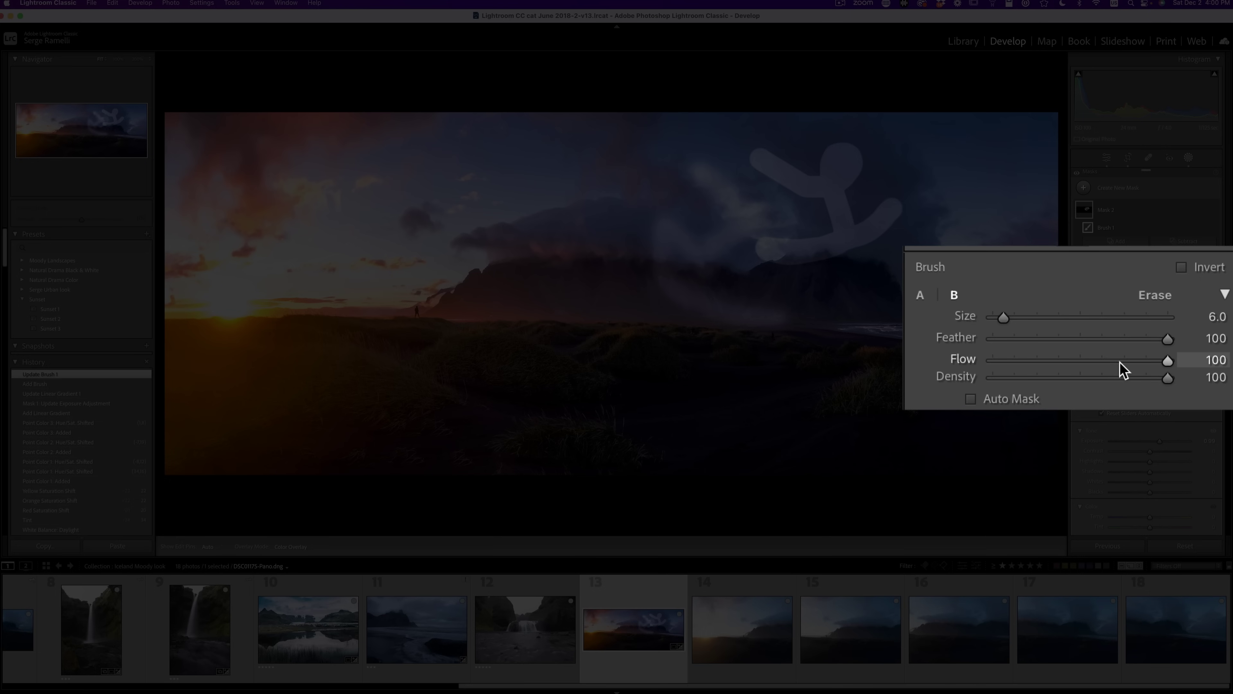
Step: Paint more strokes at flow 73 with Exposure 0.42, then delete Brush 1
{"action": "left_click", "coordinate": [1168, 344]}
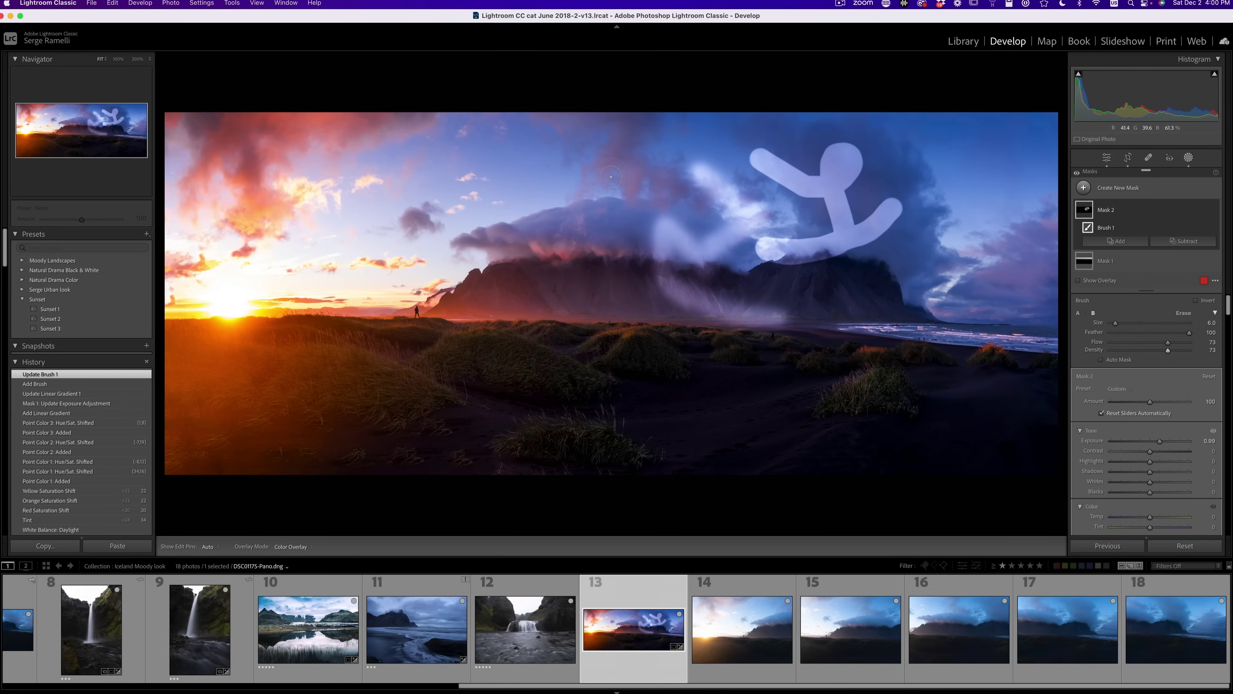
{"action": "left_click", "coordinate": [653, 358]}
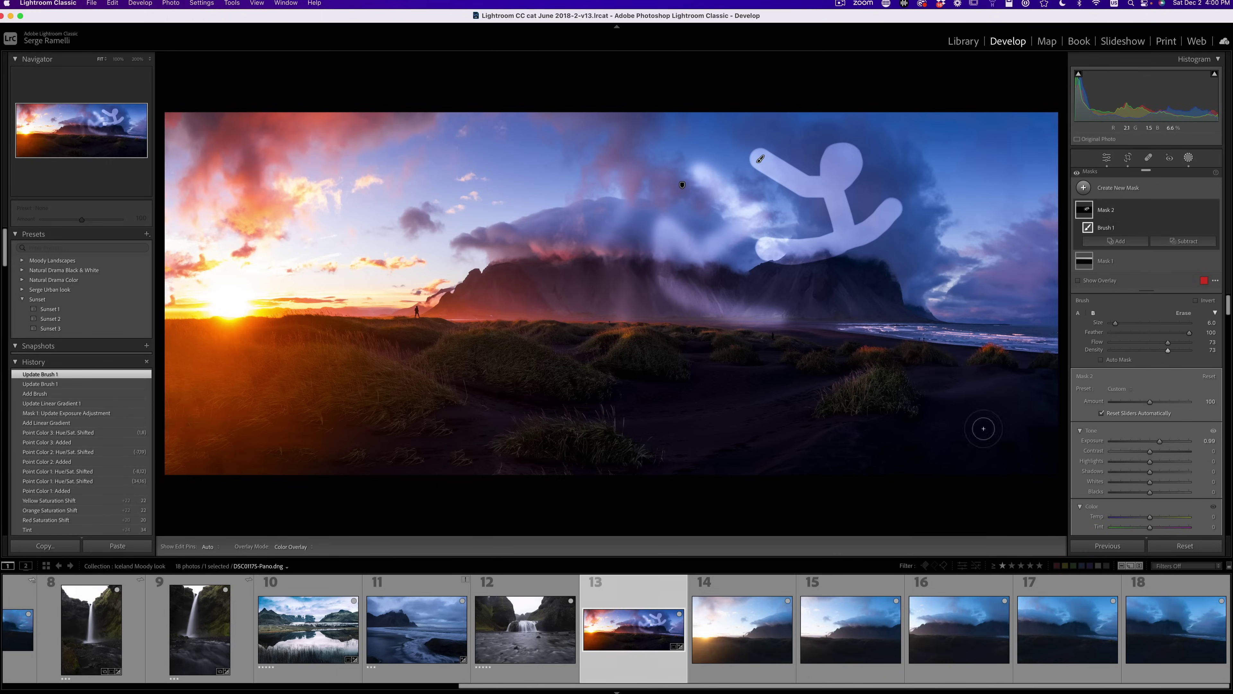
{"action": "left_click_drag", "start_coordinate": [1160, 442], "coordinate": [1154, 442]}
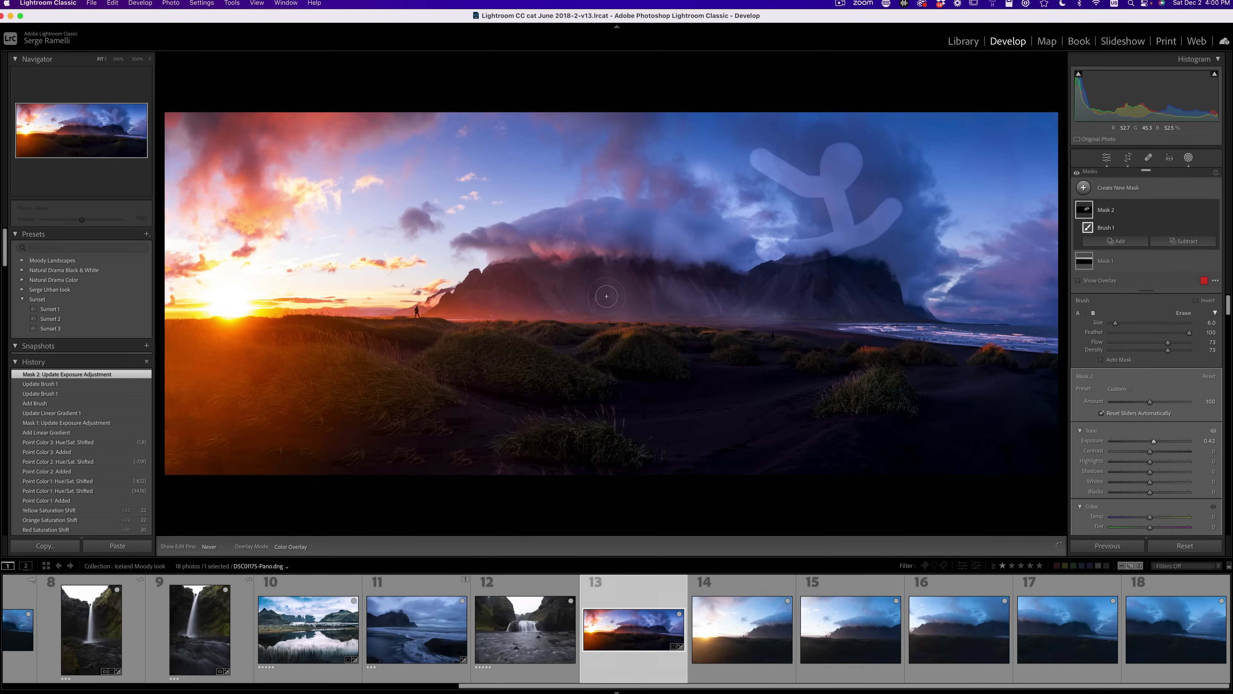
{"action": "left_click_drag", "start_coordinate": [707, 343], "coordinate": [734, 370]}
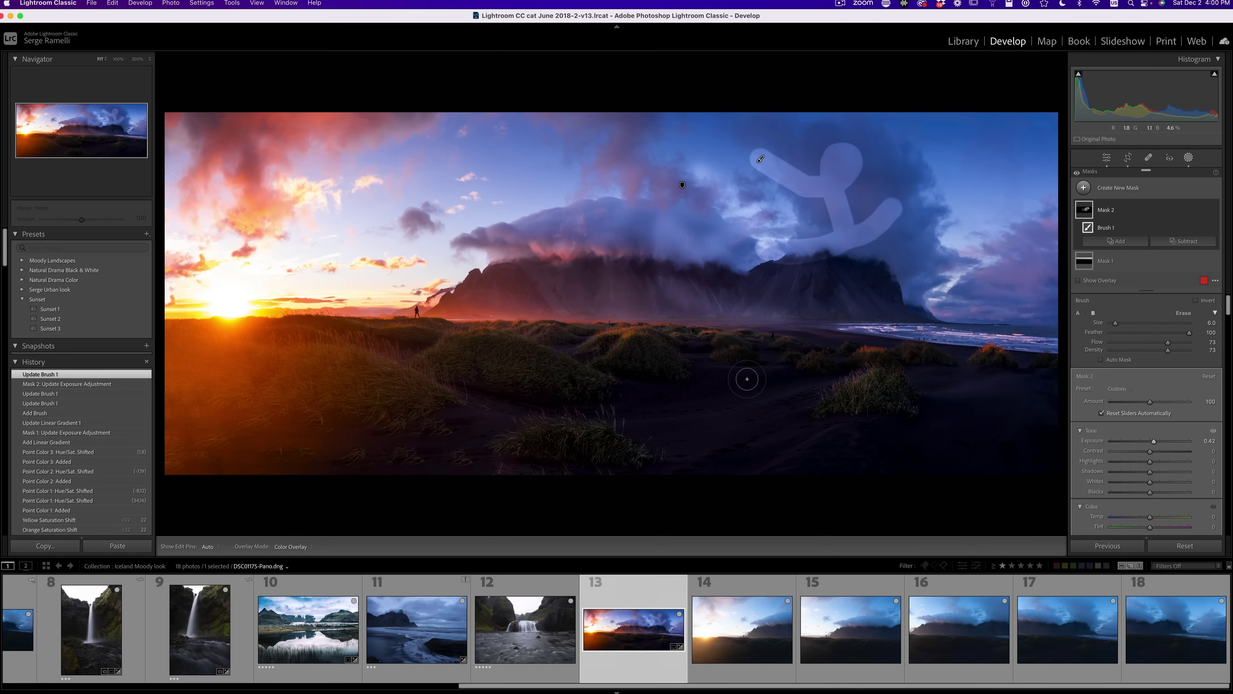
{"action": "key", "text": "Delete"}
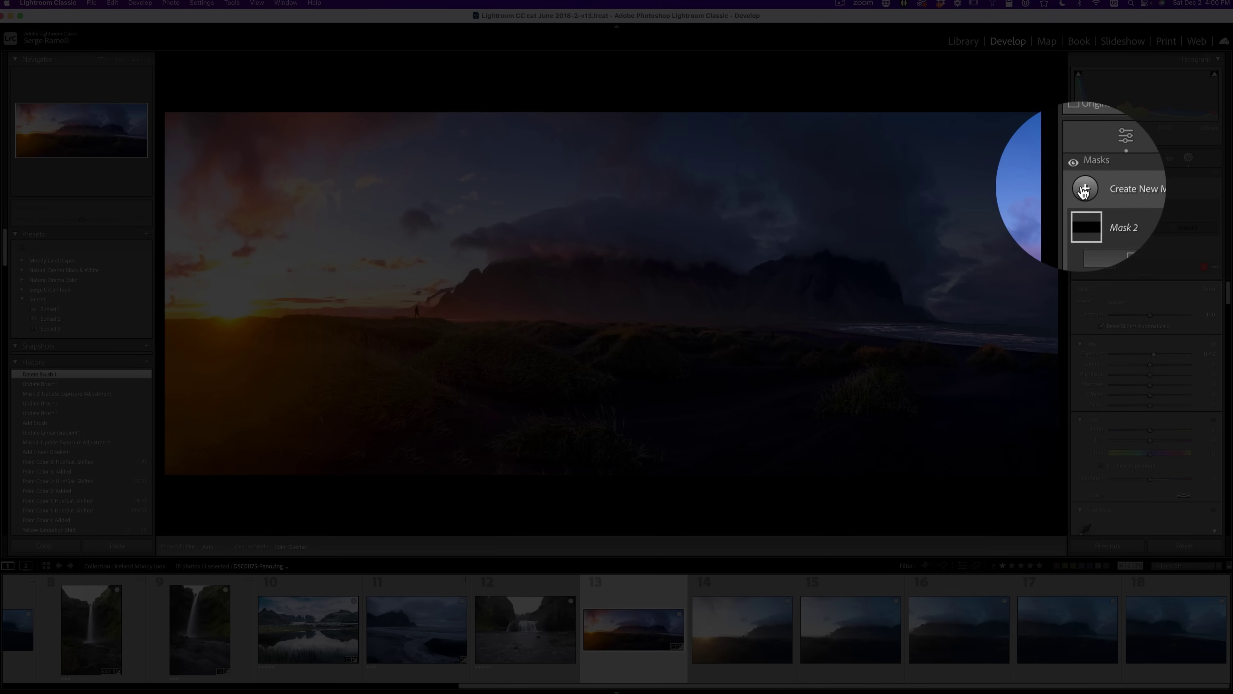
Step: Paint a new brush mask along the horizon and set Exposure 0.50 and Temp 32
{"action": "left_click", "coordinate": [1084, 188]}
{"action": "left_click", "coordinate": [1123, 274]}
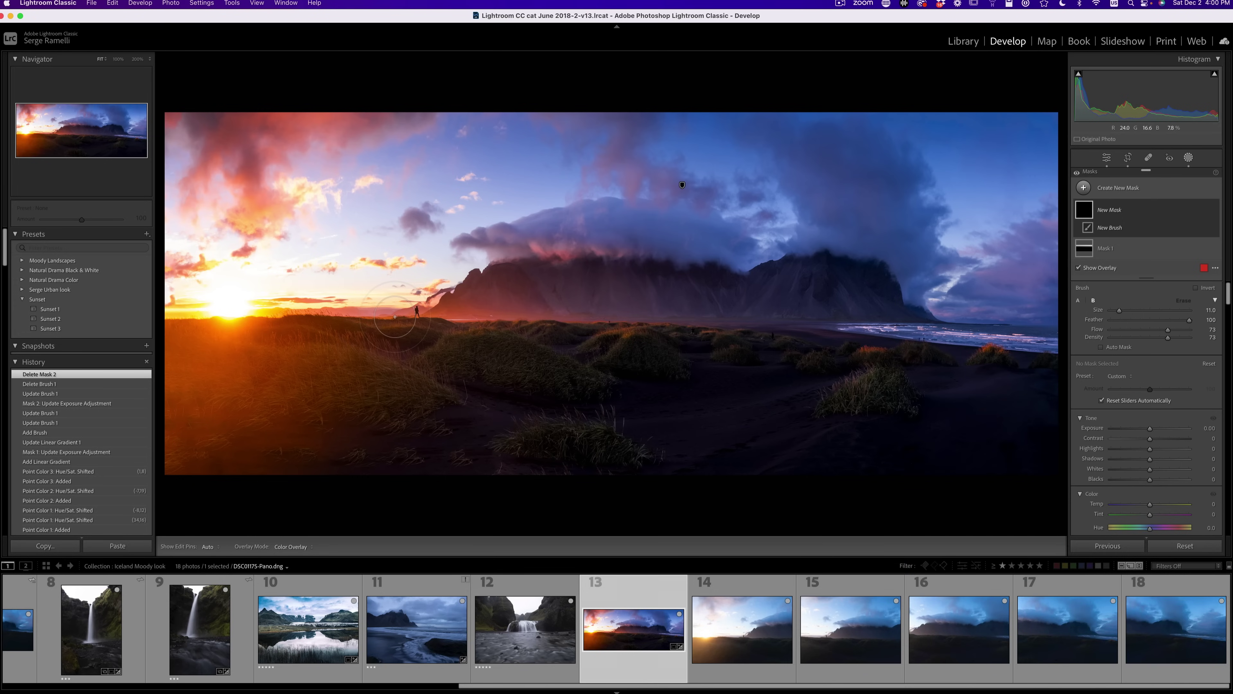
{"action": "scroll", "coordinate": [395, 317], "scroll_direction": "up", "scroll_amount": 5}
{"action": "left_click_drag", "start_coordinate": [243, 325], "coordinate": [943, 325]}
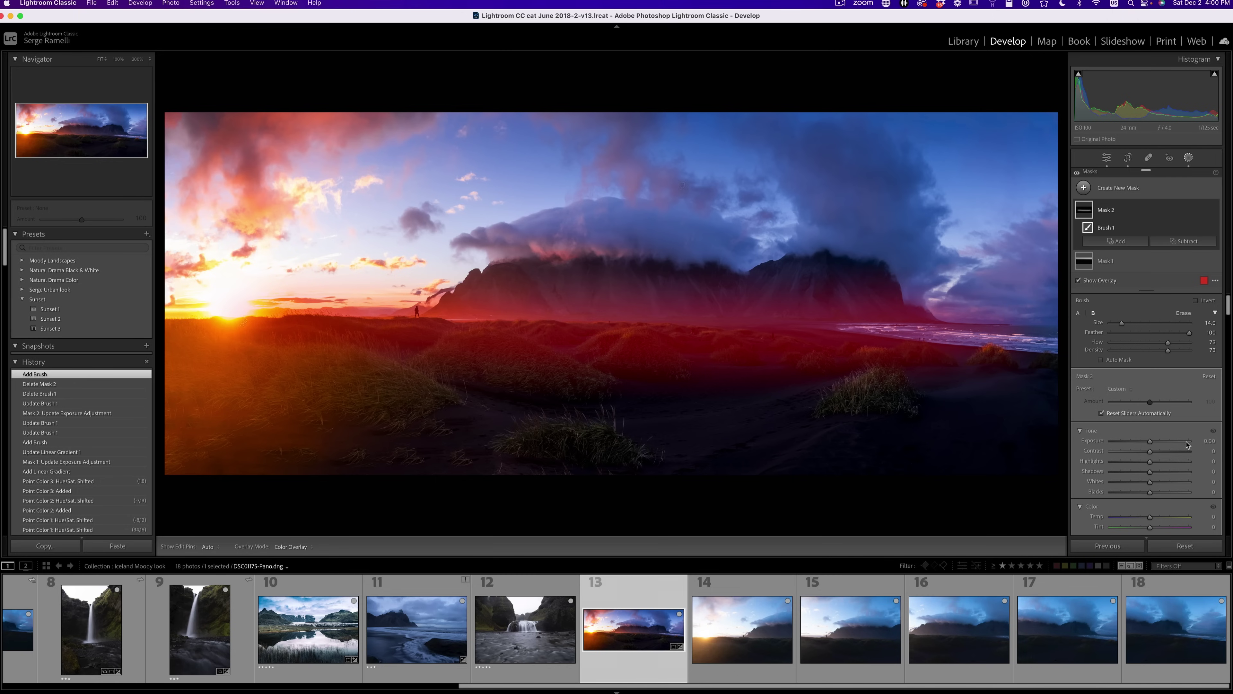
{"action": "key", "text": "o"}
{"action": "left_click_drag", "start_coordinate": [1152, 443], "coordinate": [1157, 443]}
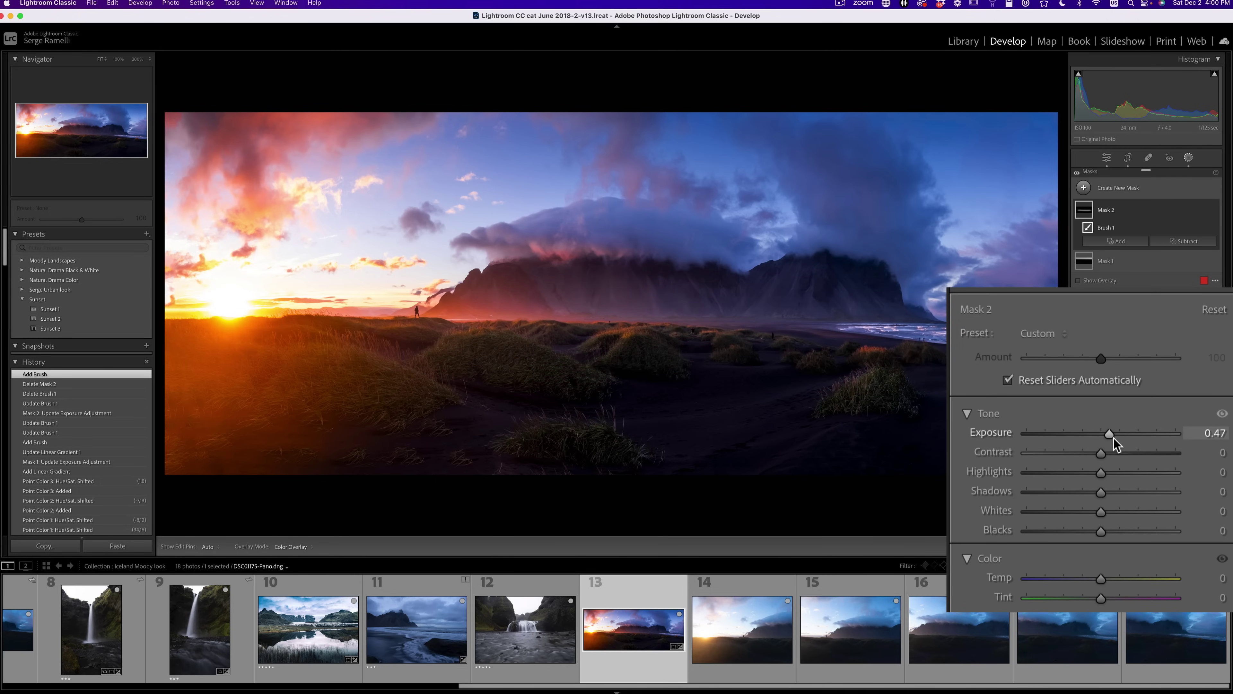
{"action": "left_click_drag", "start_coordinate": [1109, 579], "coordinate": [1129, 577]}
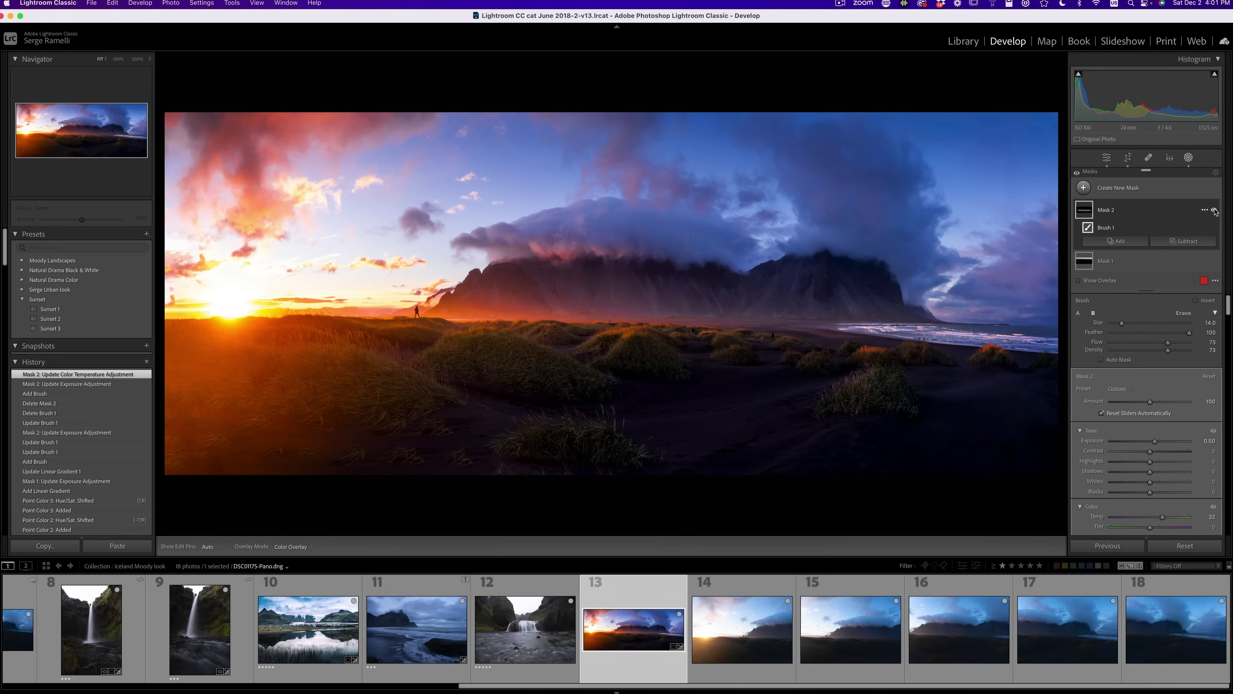
Step: Compare the mask on and off, then reset the photo and undo the reset
{"action": "left_click", "coordinate": [1215, 210]}
{"action": "left_click", "coordinate": [1215, 209]}
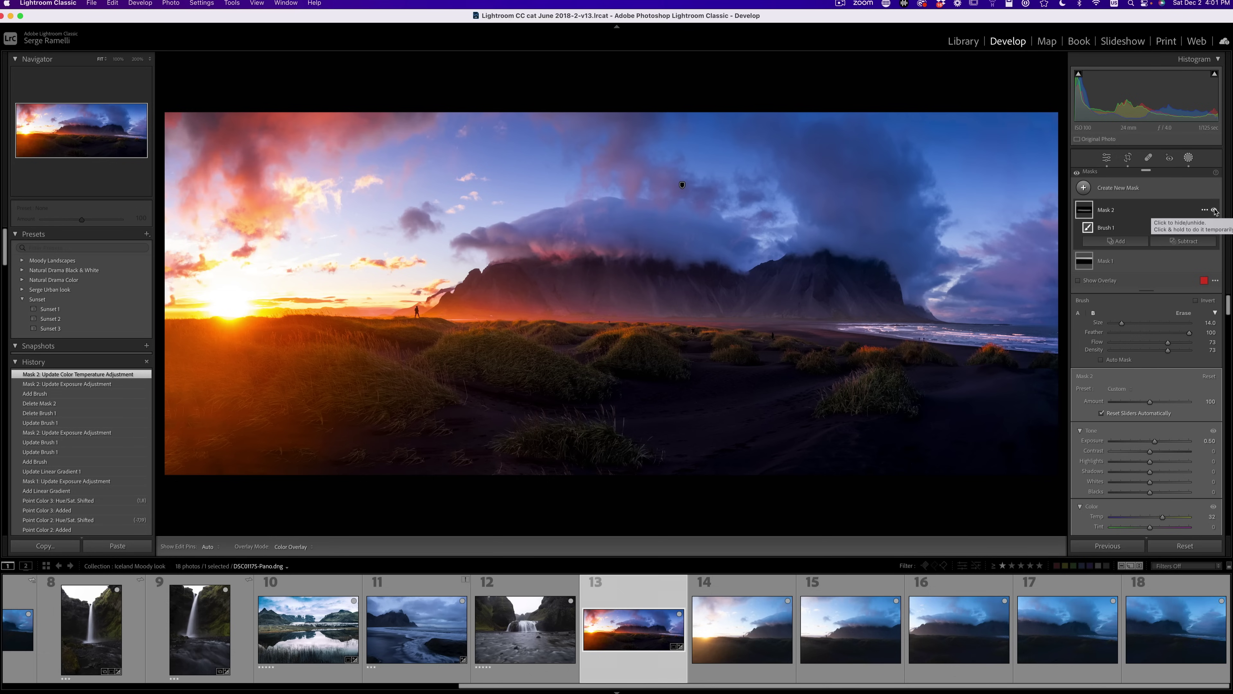
{"action": "left_click", "coordinate": [1186, 546]}
{"action": "key", "text": "super+z"}
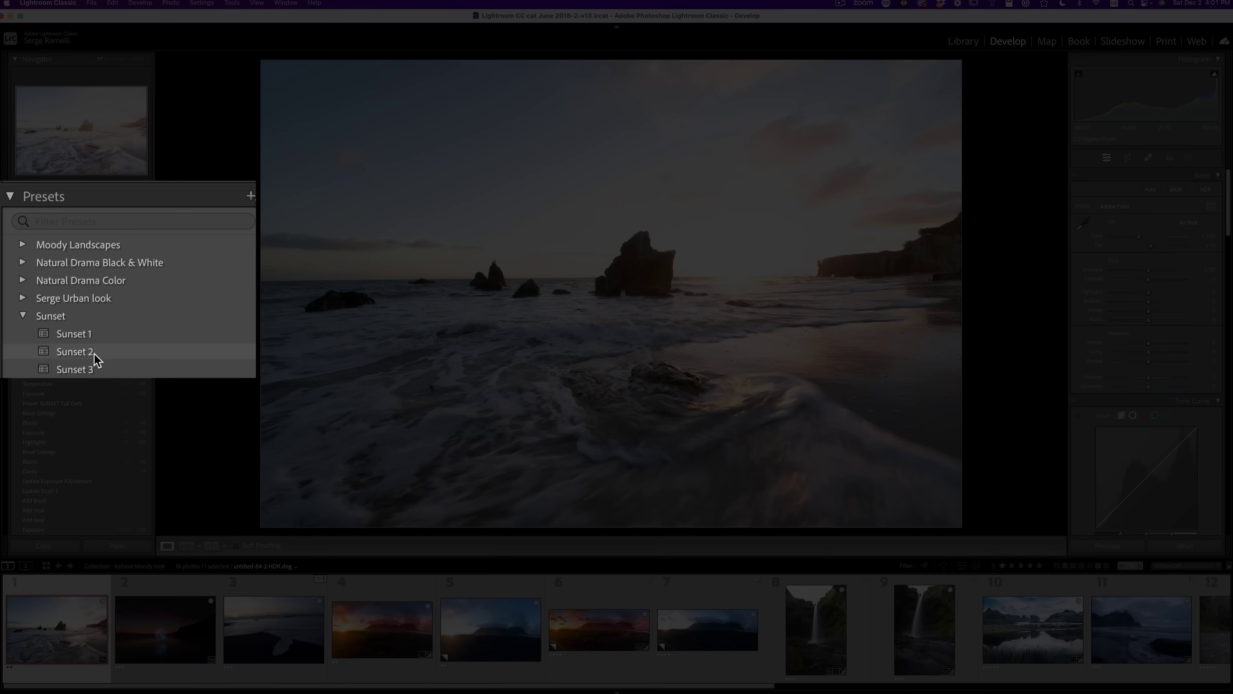
Step: Apply Sunset 1, Sunset 2 and Sunset 3 to the sea-stack, light-orb and ice beach photos
{"action": "left_click", "coordinate": [93, 335]}
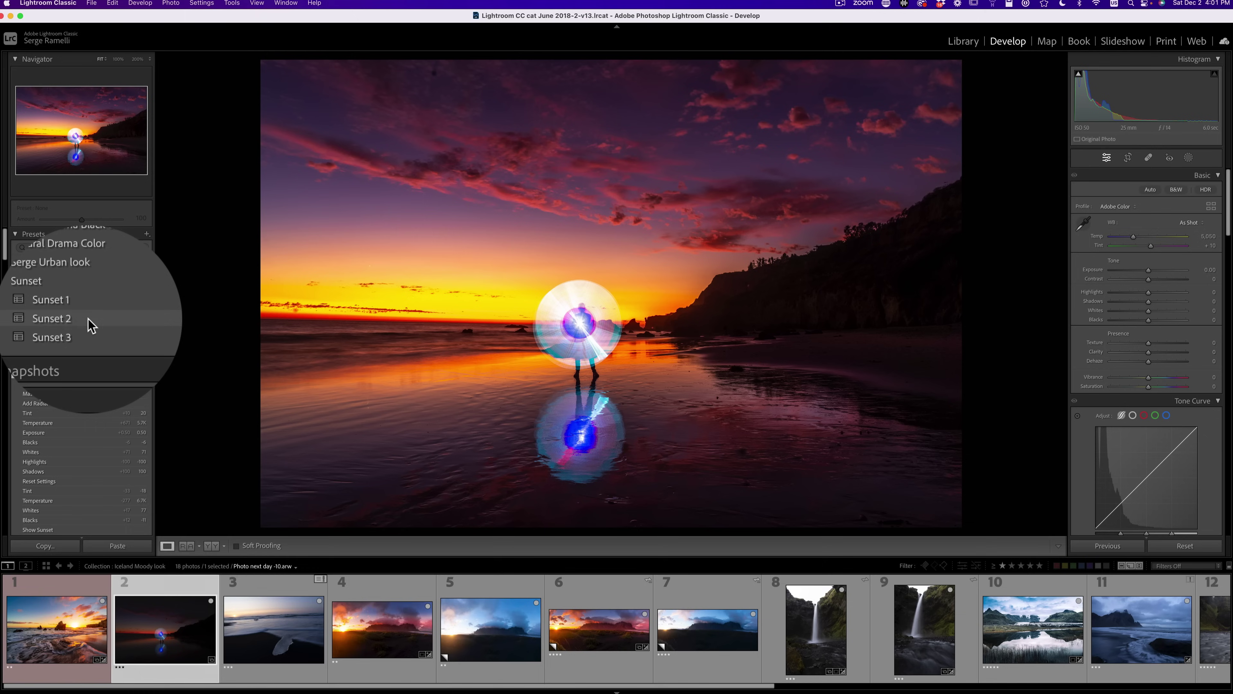
{"action": "left_click", "coordinate": [70, 318]}
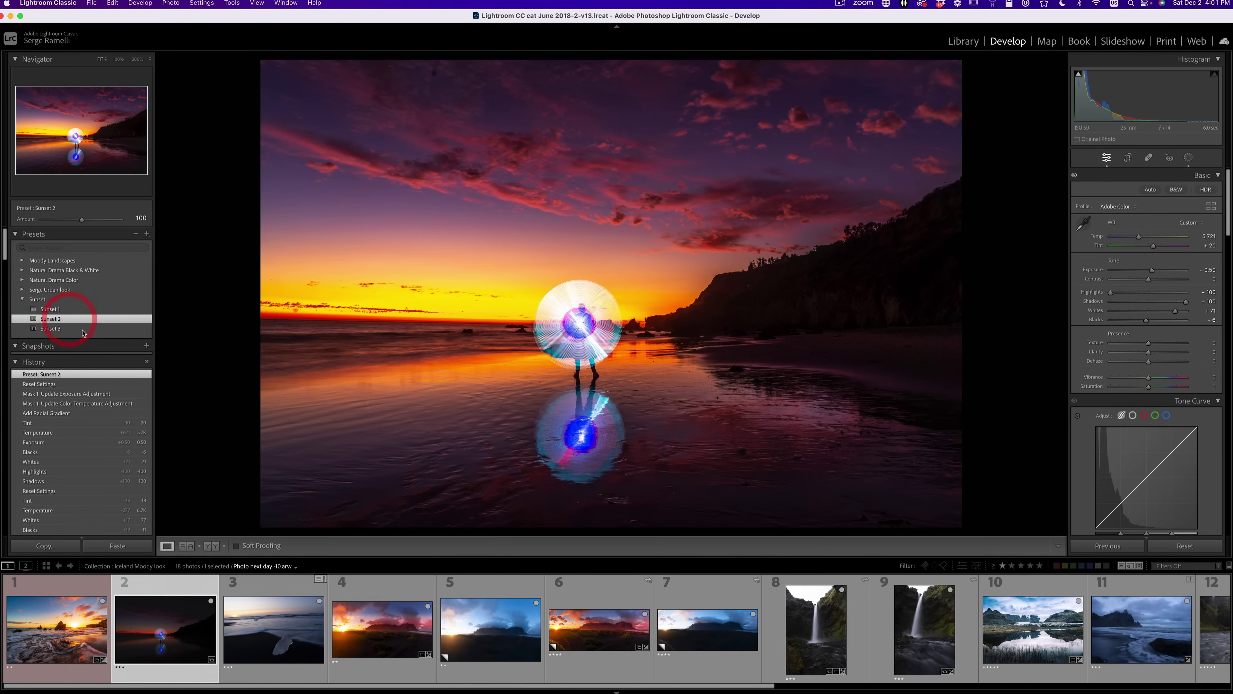
{"action": "left_click", "coordinate": [276, 592]}
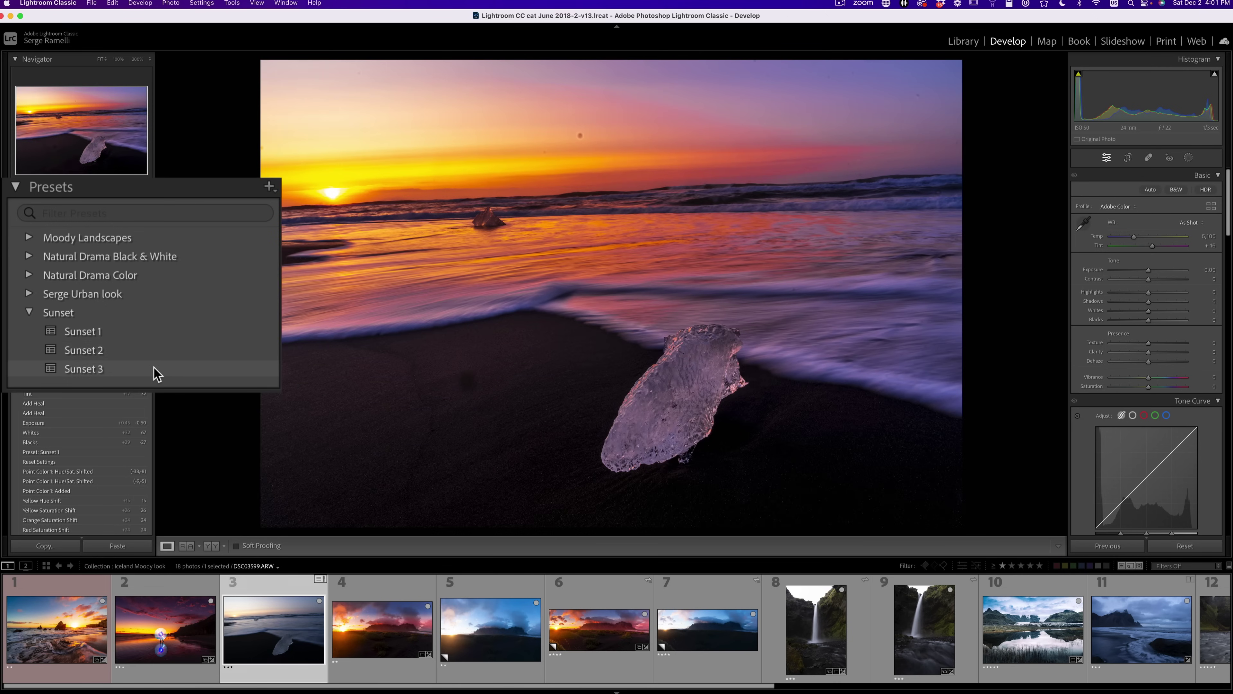
{"action": "left_click", "coordinate": [87, 329]}
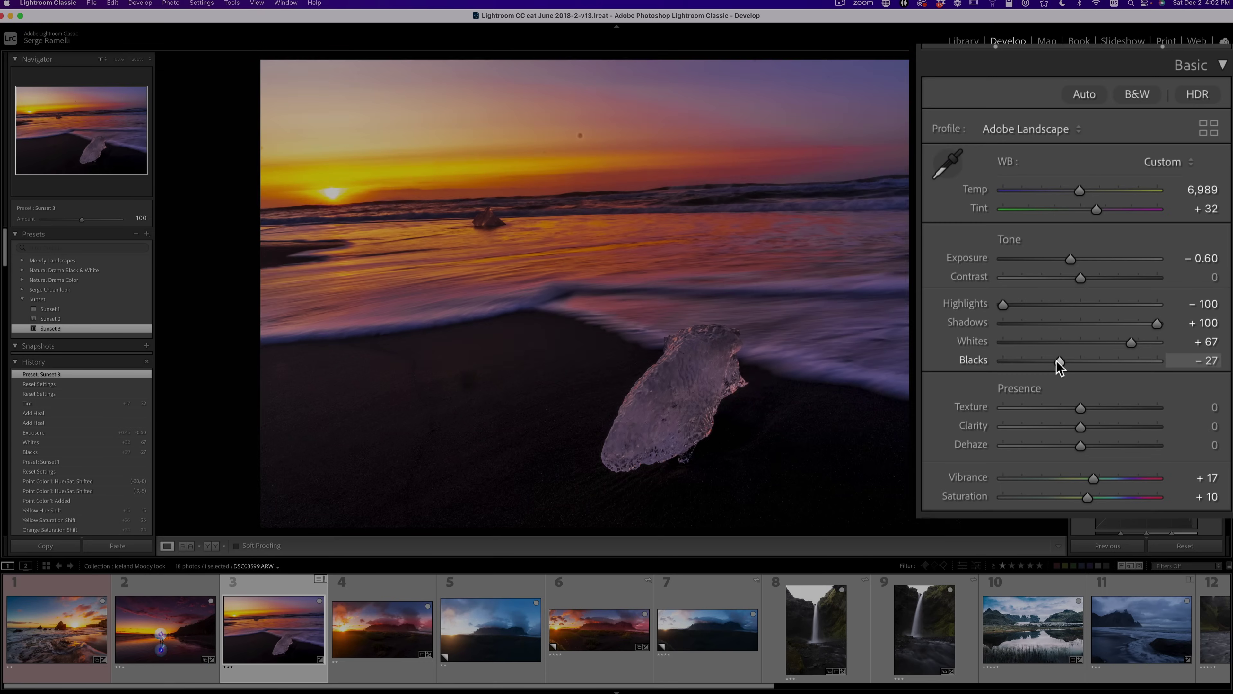
Step: Lift the ice beach photo's Blacks from -27 to -20 while checking clipping
{"action": "left_click", "coordinate": [1059, 360], "text": "alt"}
{"action": "left_click_drag", "start_coordinate": [1062, 361], "coordinate": [1063, 361]}
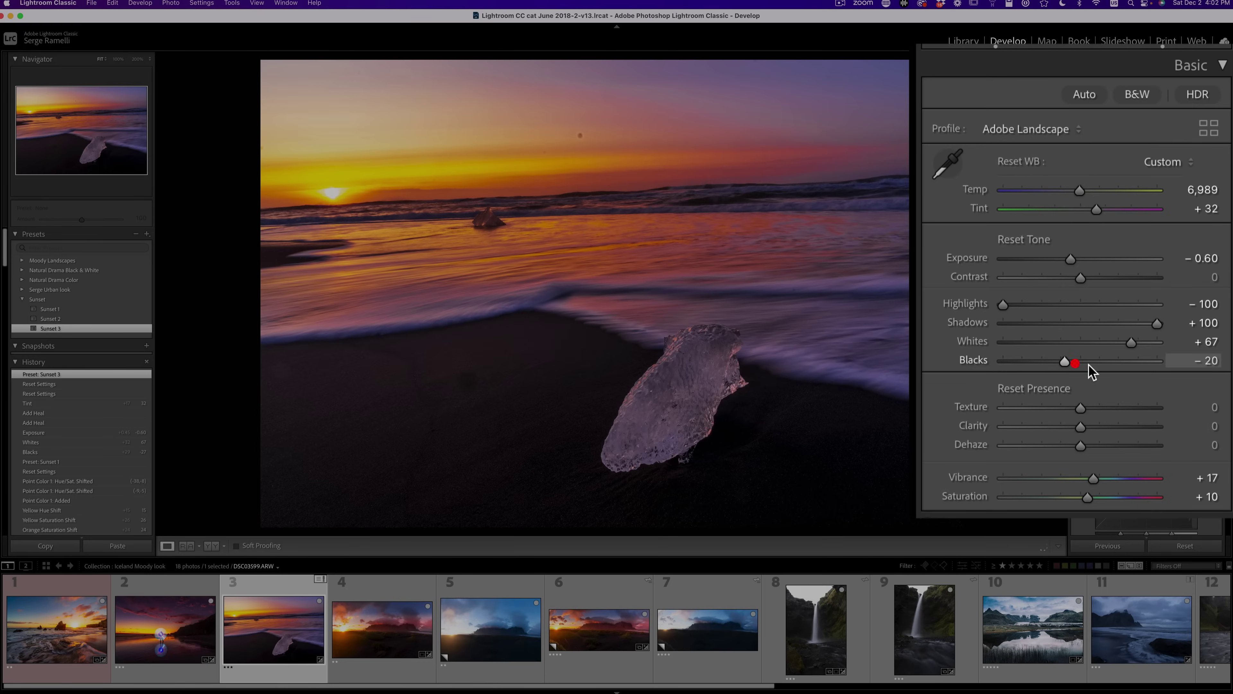
{"action": "left_click", "coordinate": [1134, 345], "text": "alt"}
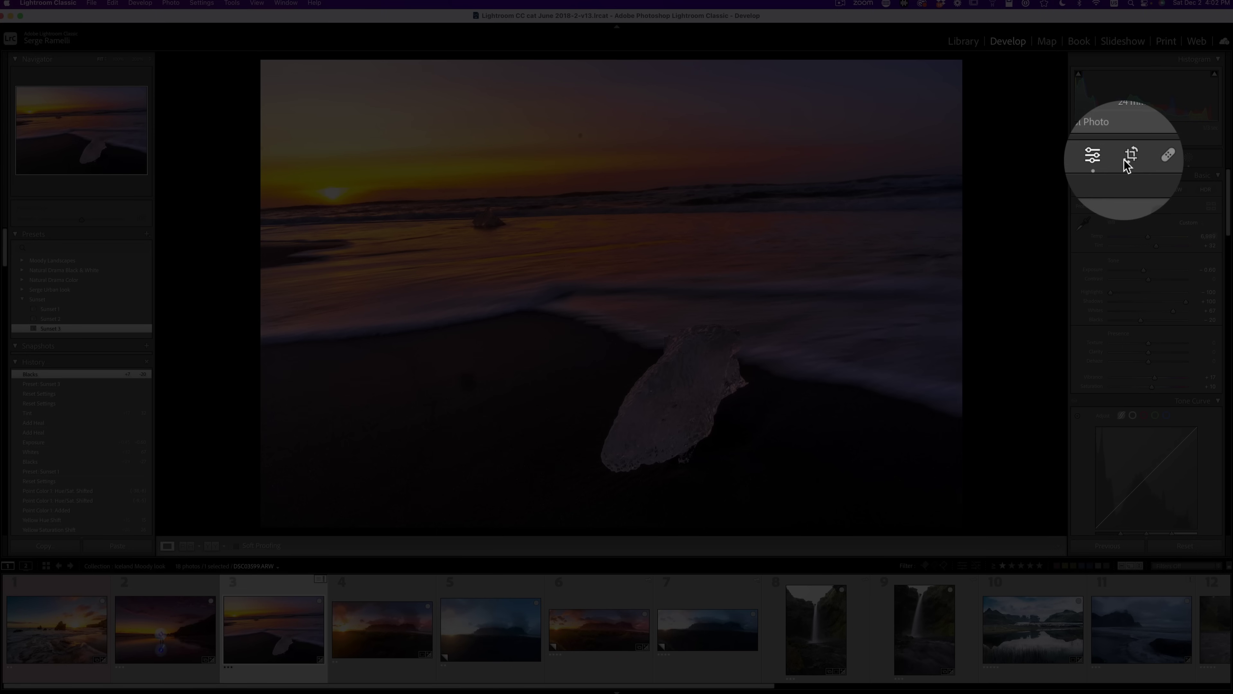
Step: Straighten the ice beach photo's horizon by 2.46° and crop it to 16 x 9
{"action": "left_click", "coordinate": [1128, 157]}
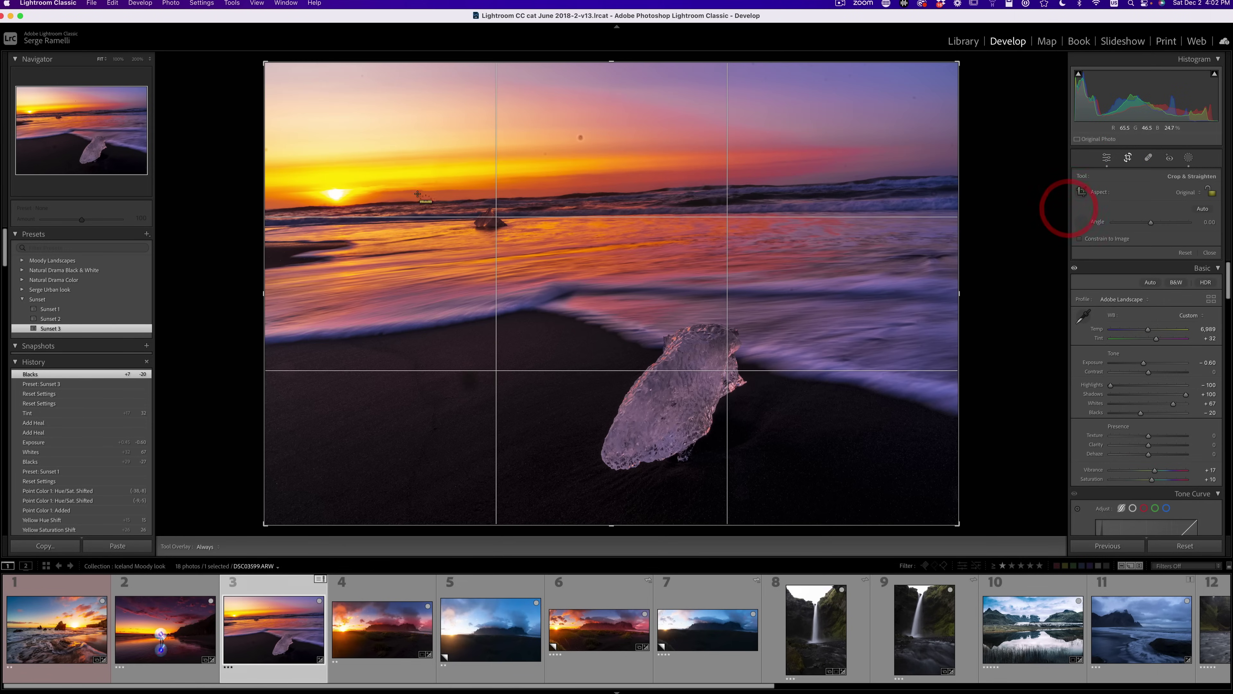
{"action": "left_click_drag", "start_coordinate": [894, 181], "coordinate": [895, 181]}
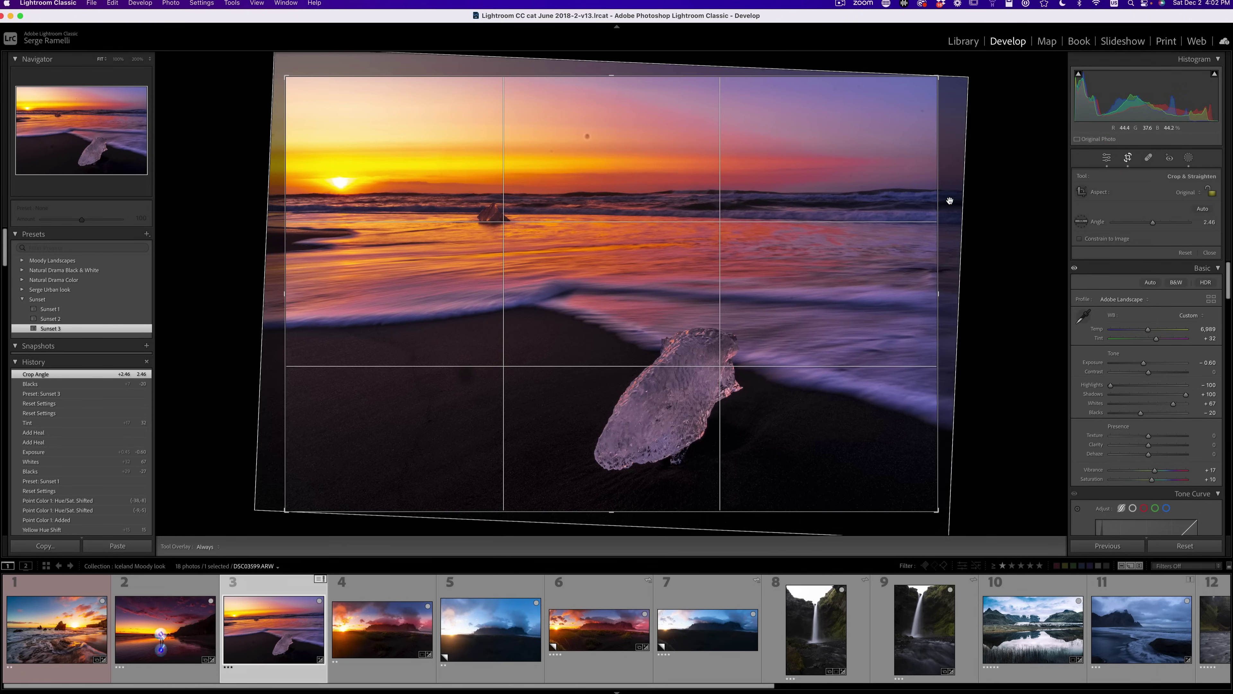
{"action": "left_click", "coordinate": [1198, 198]}
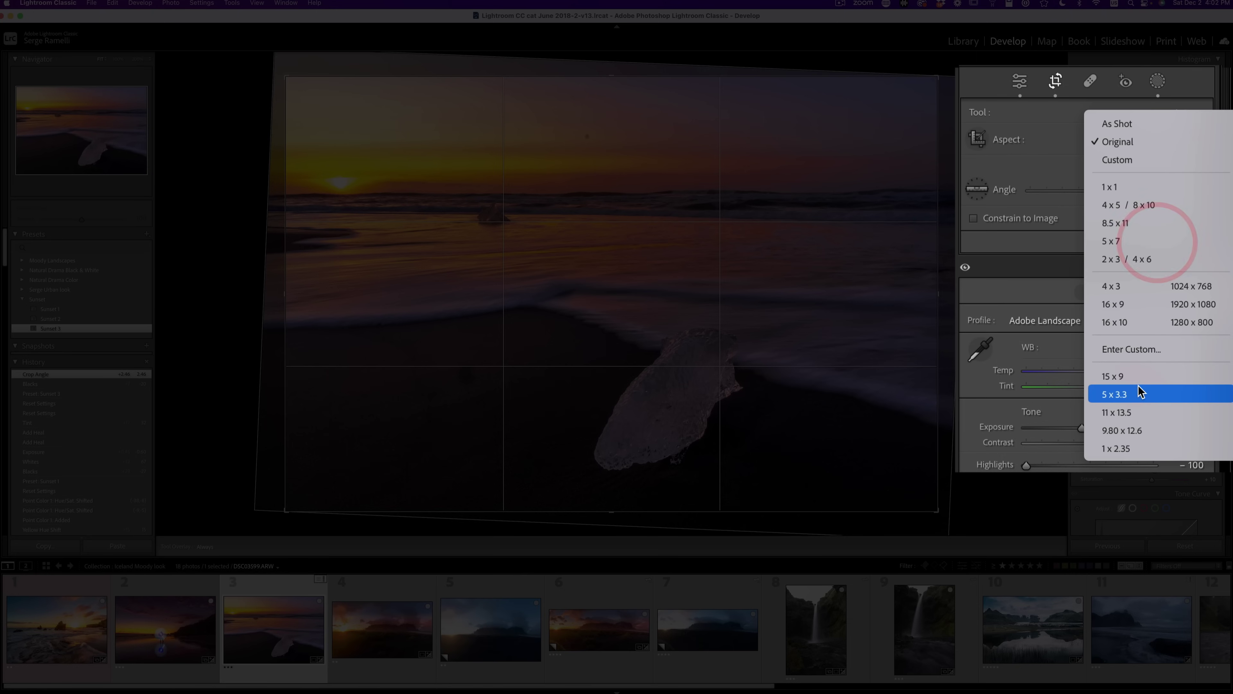
{"action": "left_click", "coordinate": [1166, 303]}
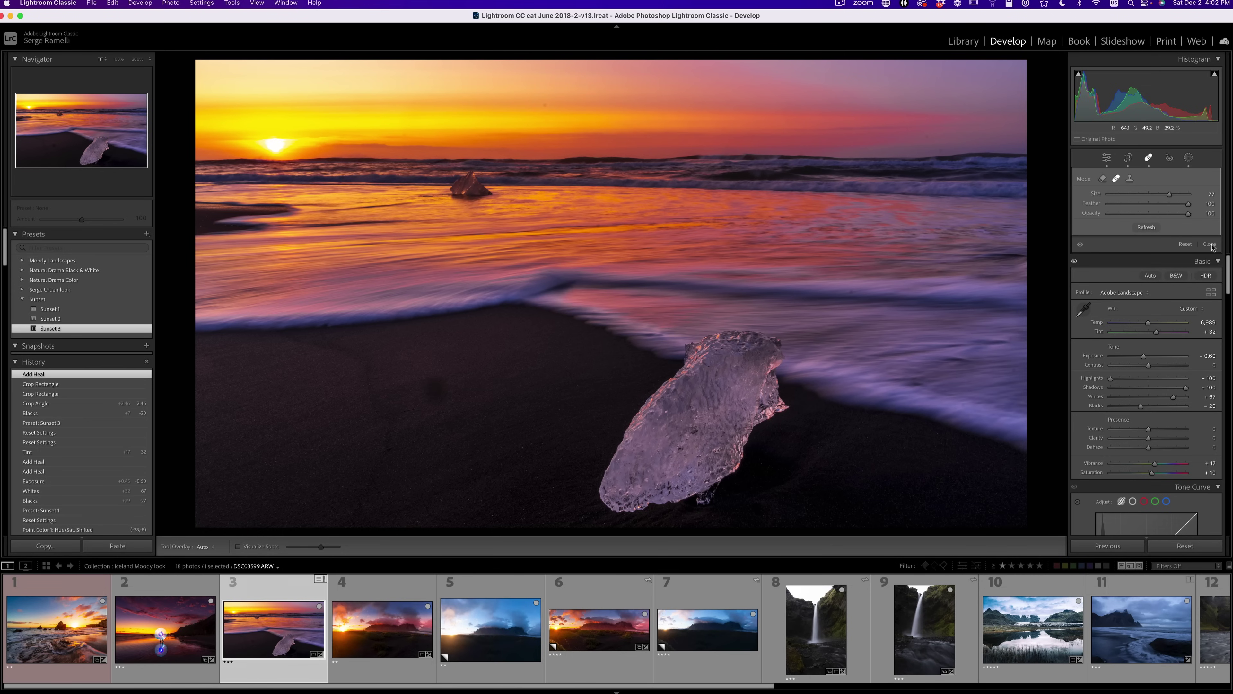
Step: Zoom in on the sun and adjust the Highlights slider
{"action": "left_click", "coordinate": [1210, 244]}
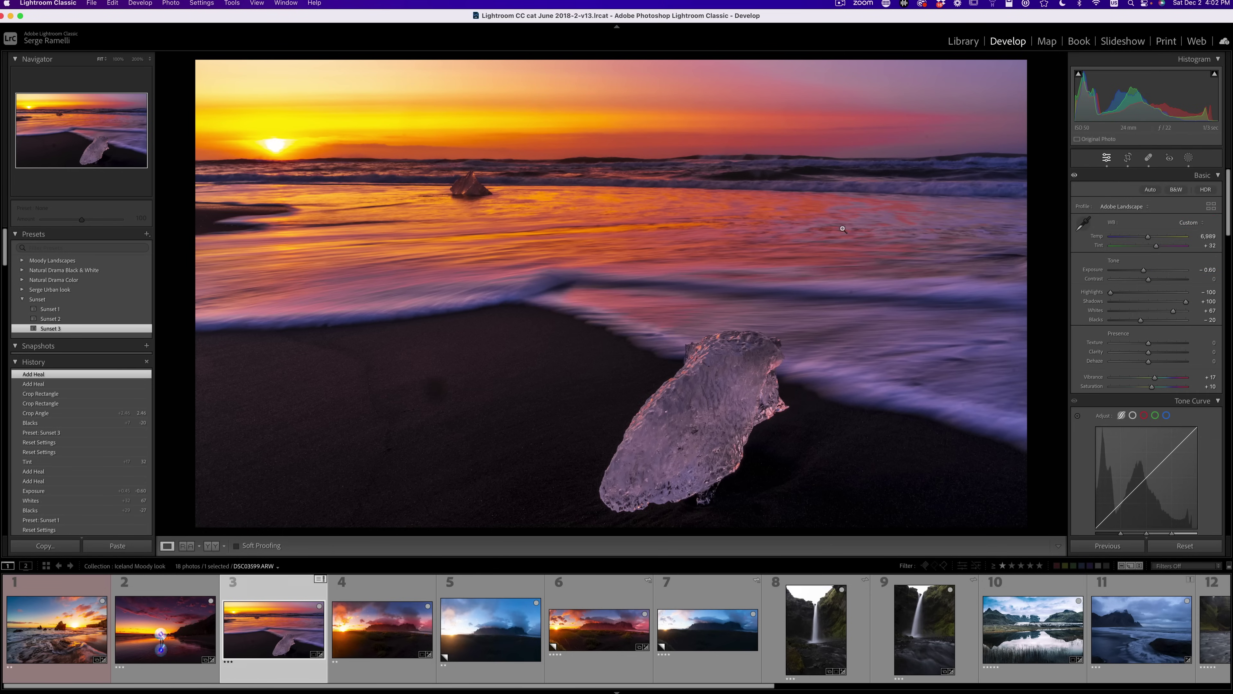
{"action": "left_click_drag", "start_coordinate": [843, 229], "coordinate": [262, 155]}
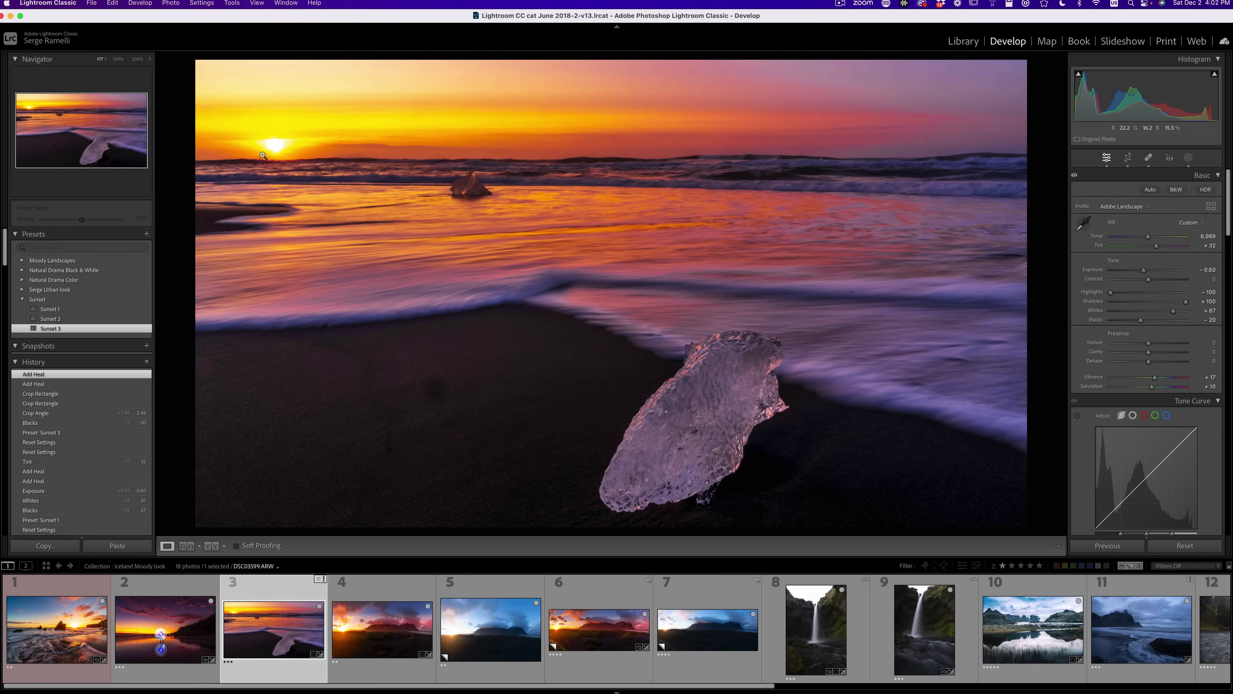
{"action": "left_click", "coordinate": [281, 143]}
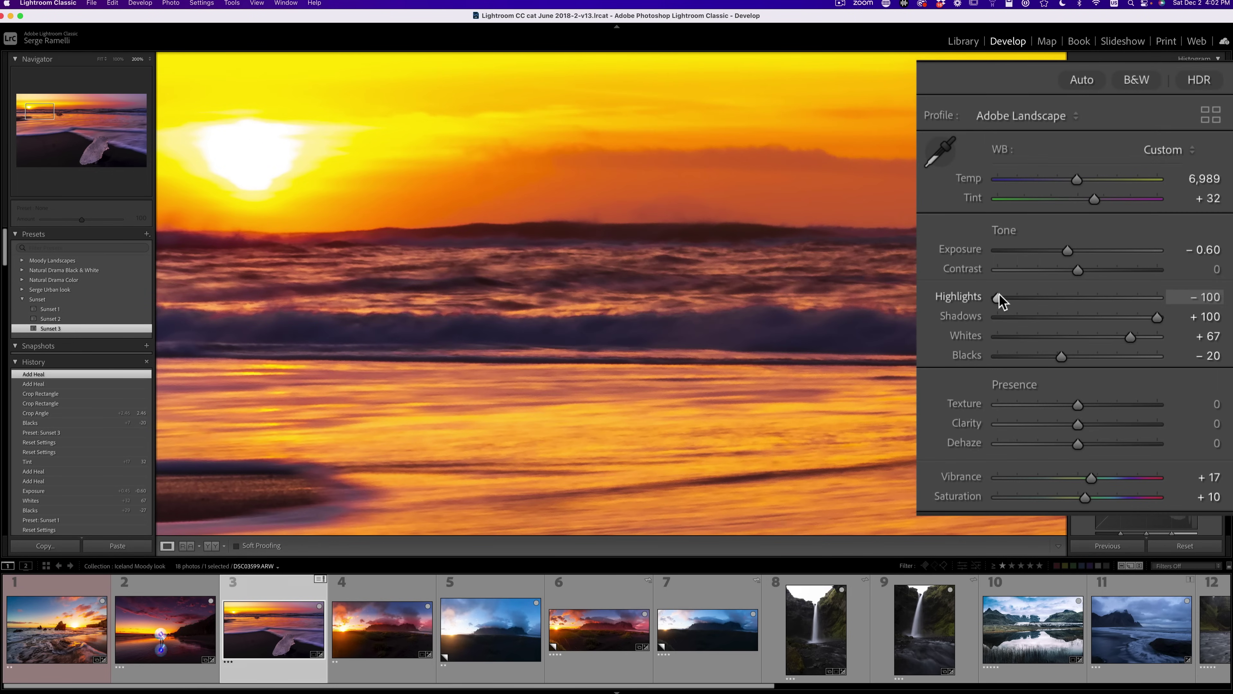
{"action": "left_click_drag", "start_coordinate": [1020, 297], "coordinate": [1129, 290]}
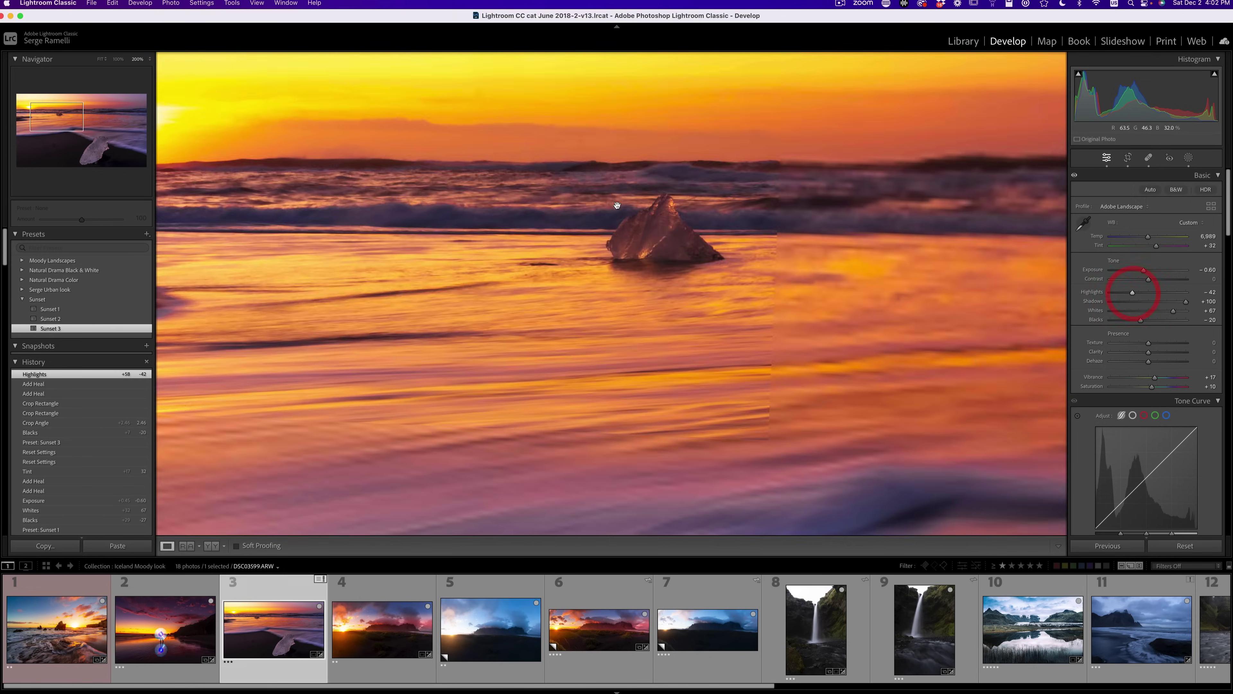
Step: Inspect the waves and ice up close, then fine-tune Highlights and set Exposure to -0.35
{"action": "left_click", "coordinate": [619, 201]}
{"action": "left_click", "coordinate": [591, 206]}
{"action": "left_click", "coordinate": [626, 208]}
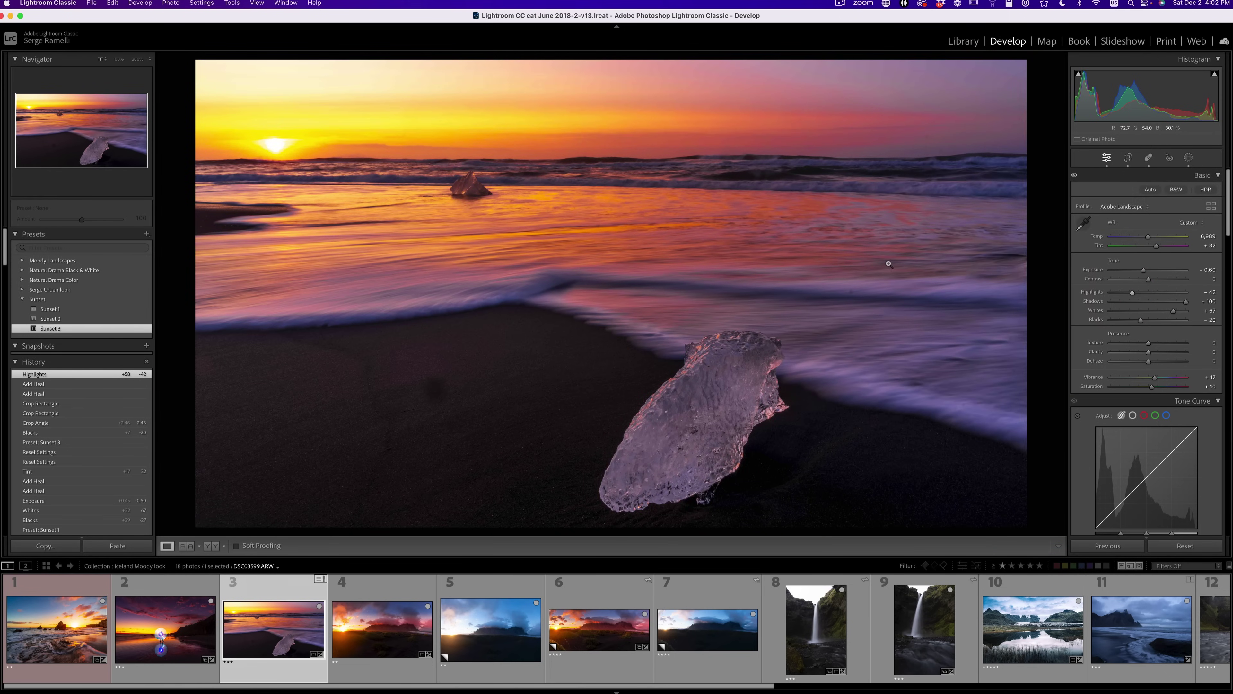
{"action": "left_click_drag", "start_coordinate": [1002, 307], "coordinate": [1009, 309]}
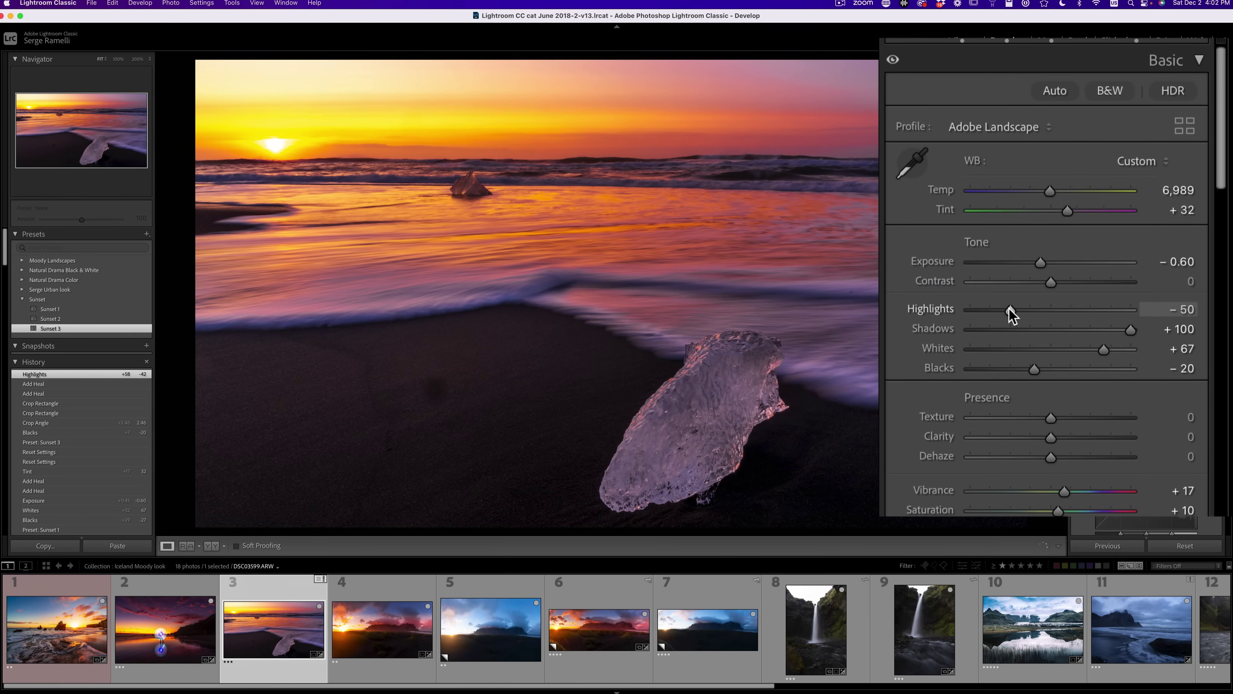
{"action": "left_click_drag", "start_coordinate": [1041, 262], "coordinate": [1106, 295]}
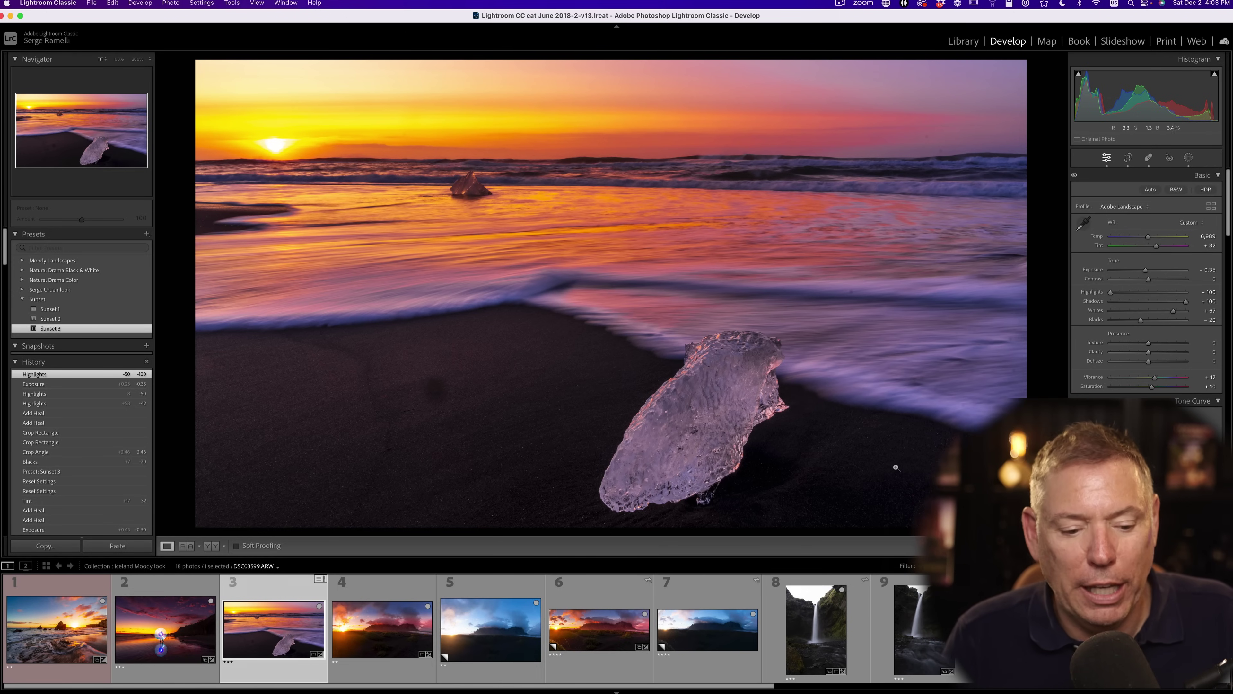
Step: Apply Sunset 3 to panorama copy 7 and compare it against the earlier copy 6
{"action": "left_click", "coordinate": [721, 603]}
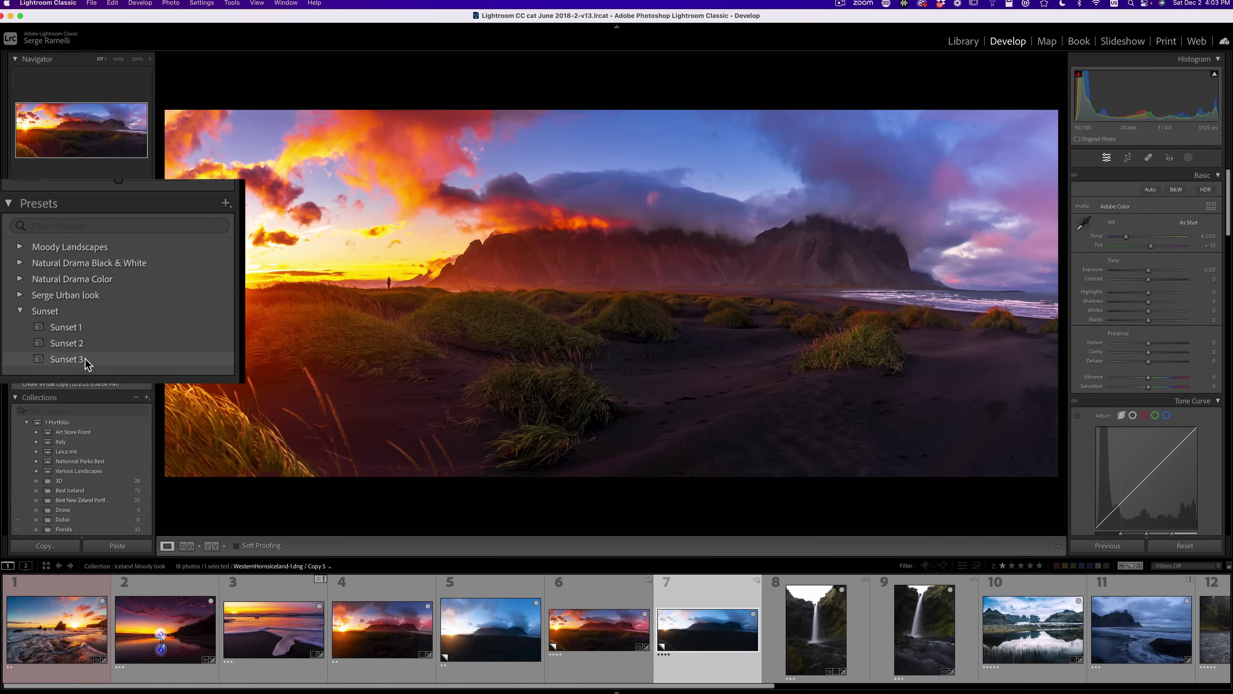
{"action": "left_click", "coordinate": [62, 330]}
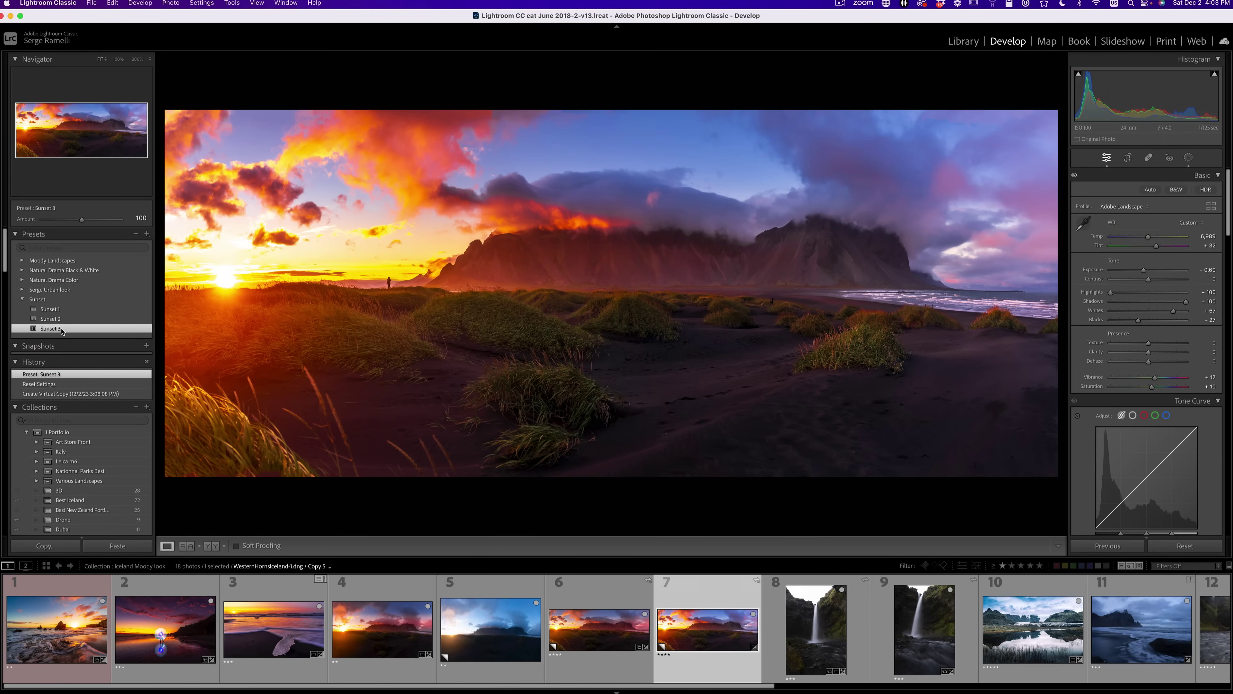
{"action": "left_click", "coordinate": [609, 598]}
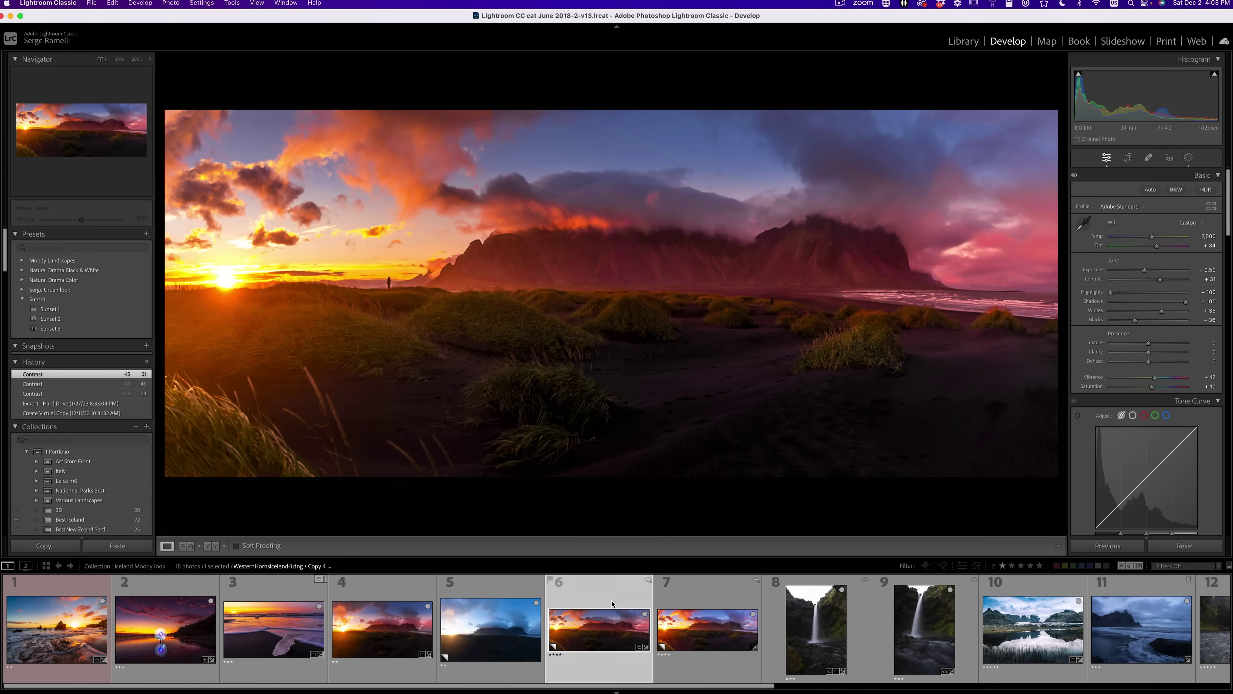
{"action": "left_click", "coordinate": [723, 599]}
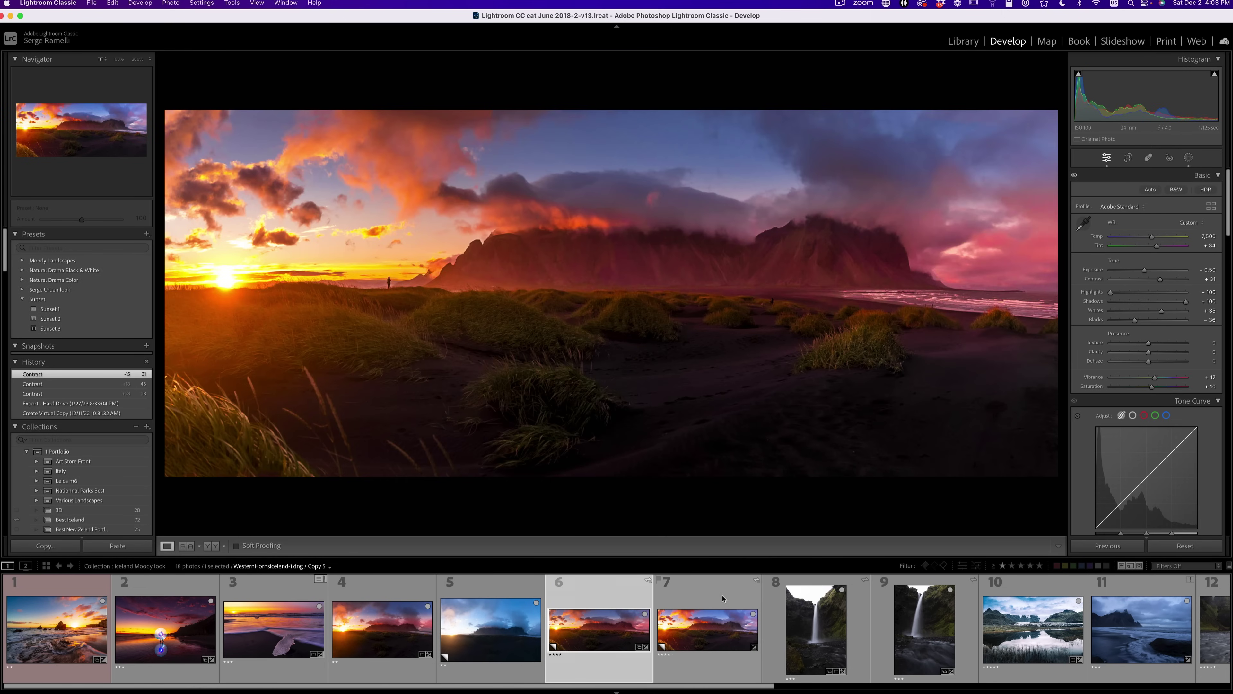
{"action": "left_click", "coordinate": [723, 599]}
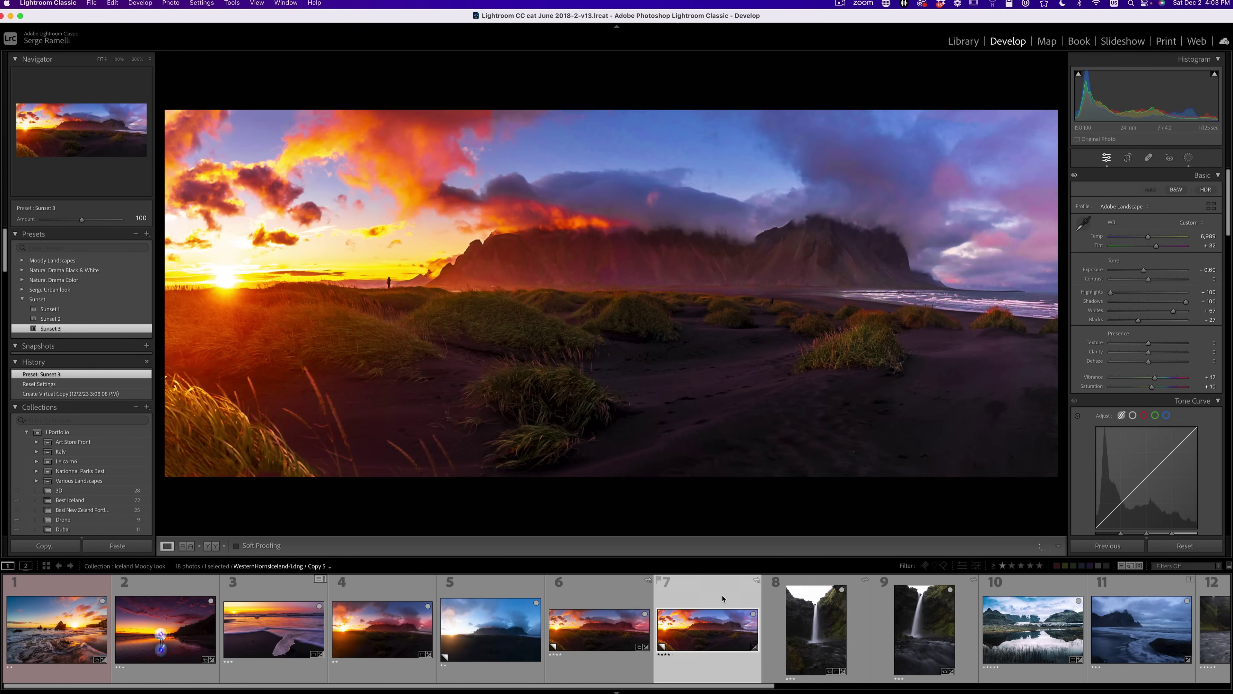